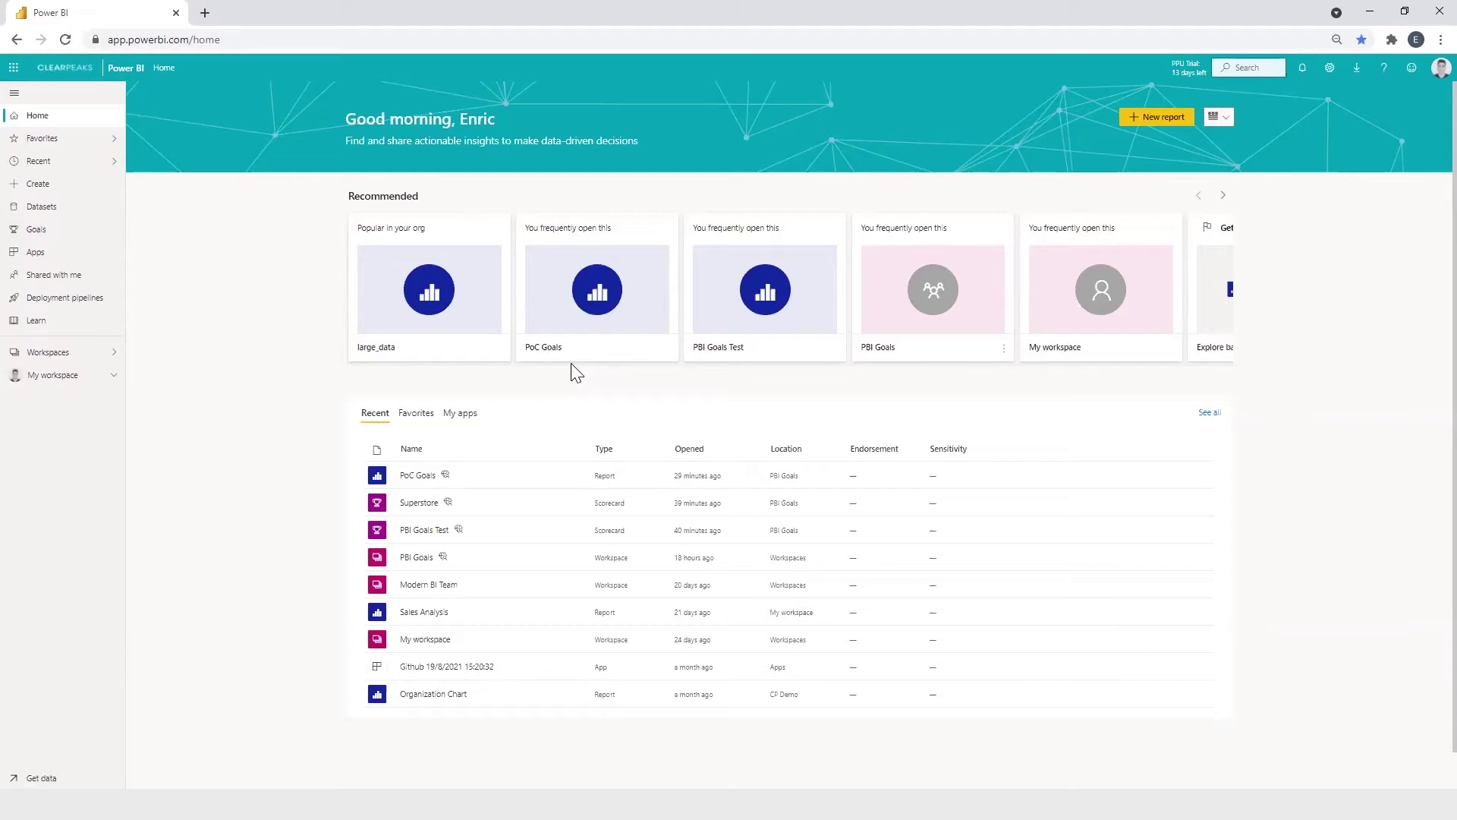
# Open the Goals hub, preview the Sales goal in PBI Goals Test, then return
pyautogui.click(32, 235)
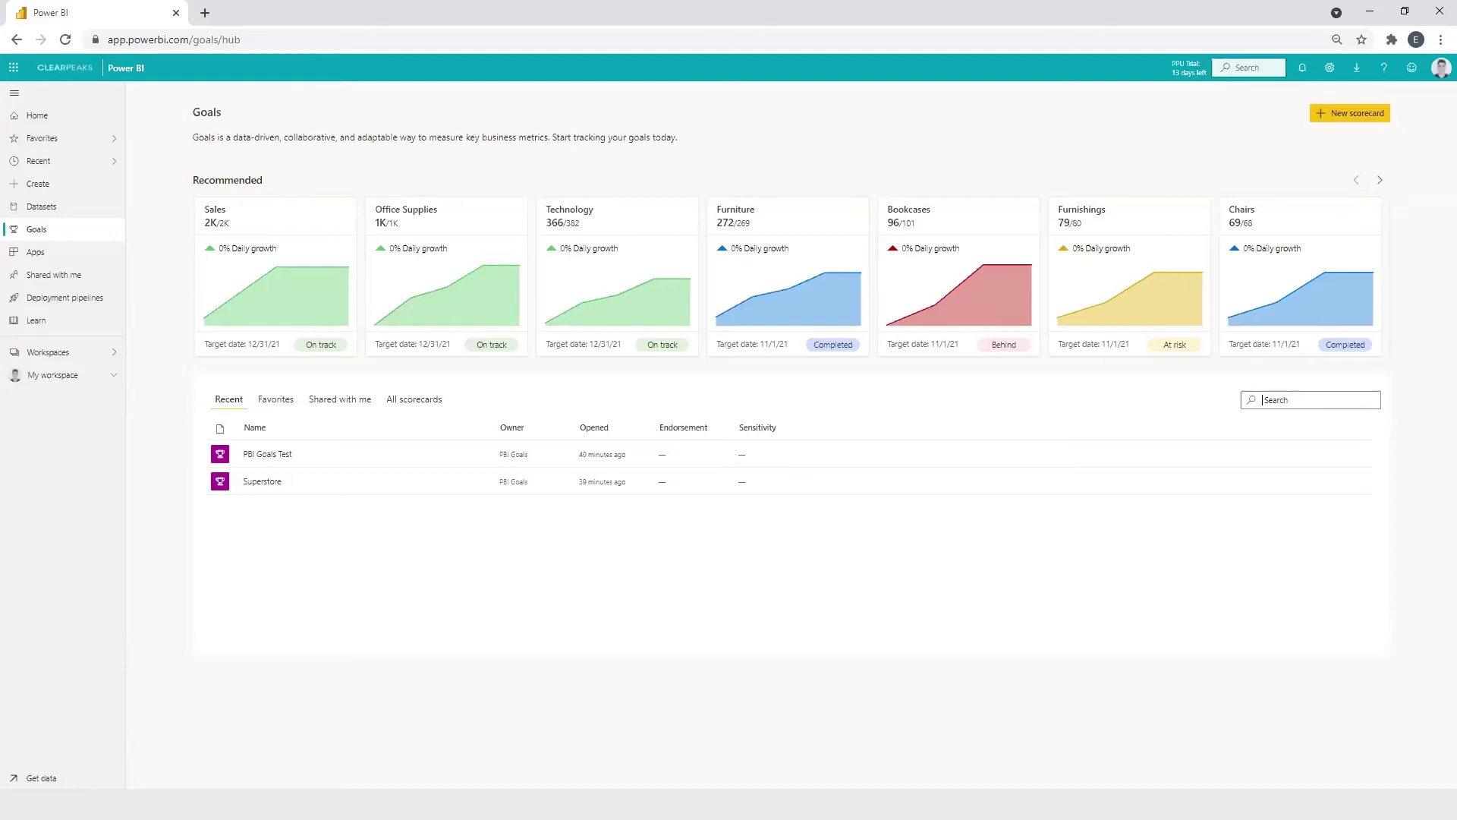
pyautogui.click(1263, 399)
pyautogui.click(266, 213)
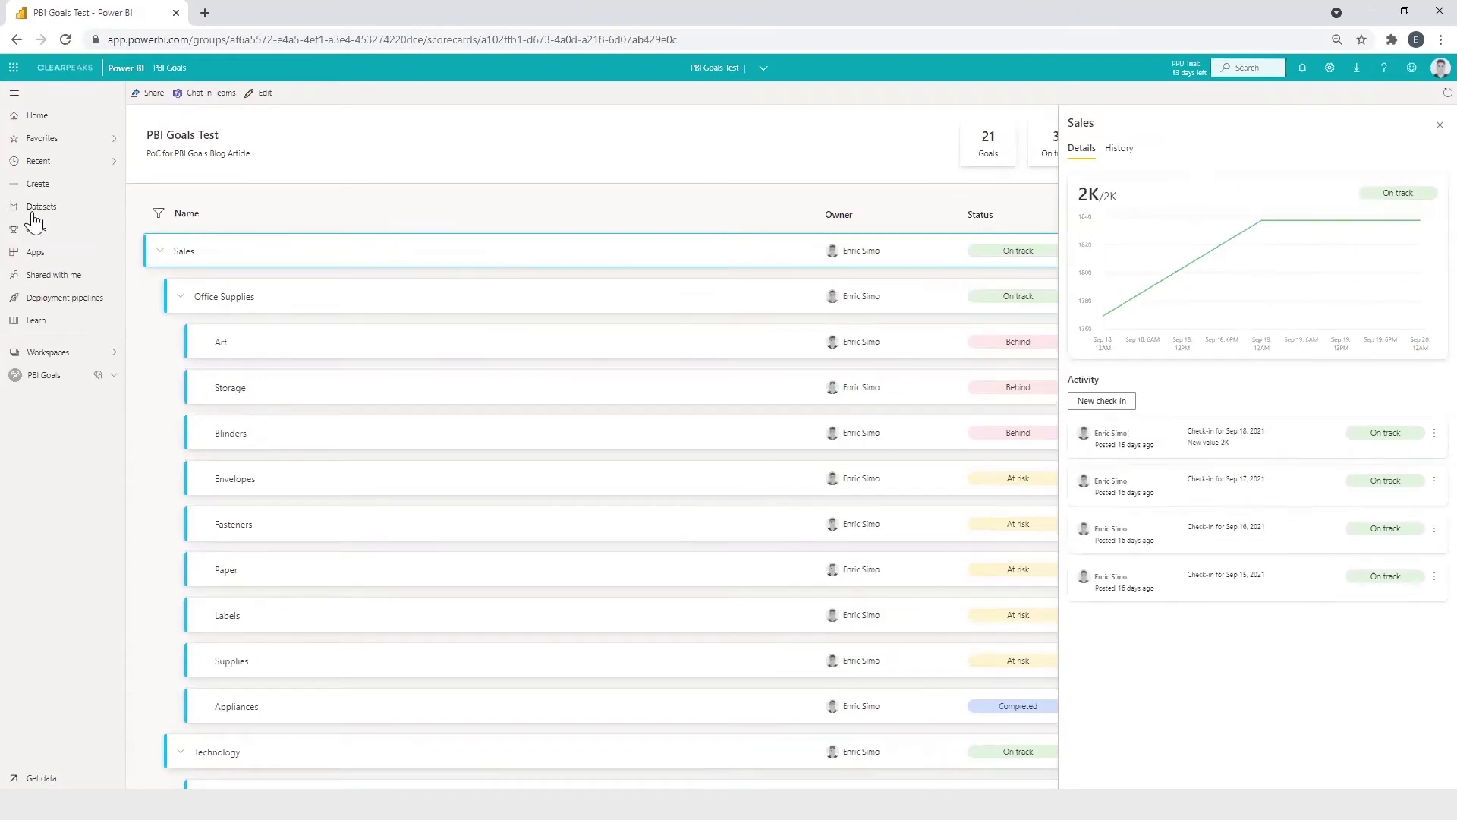
pyautogui.click(11, 39)
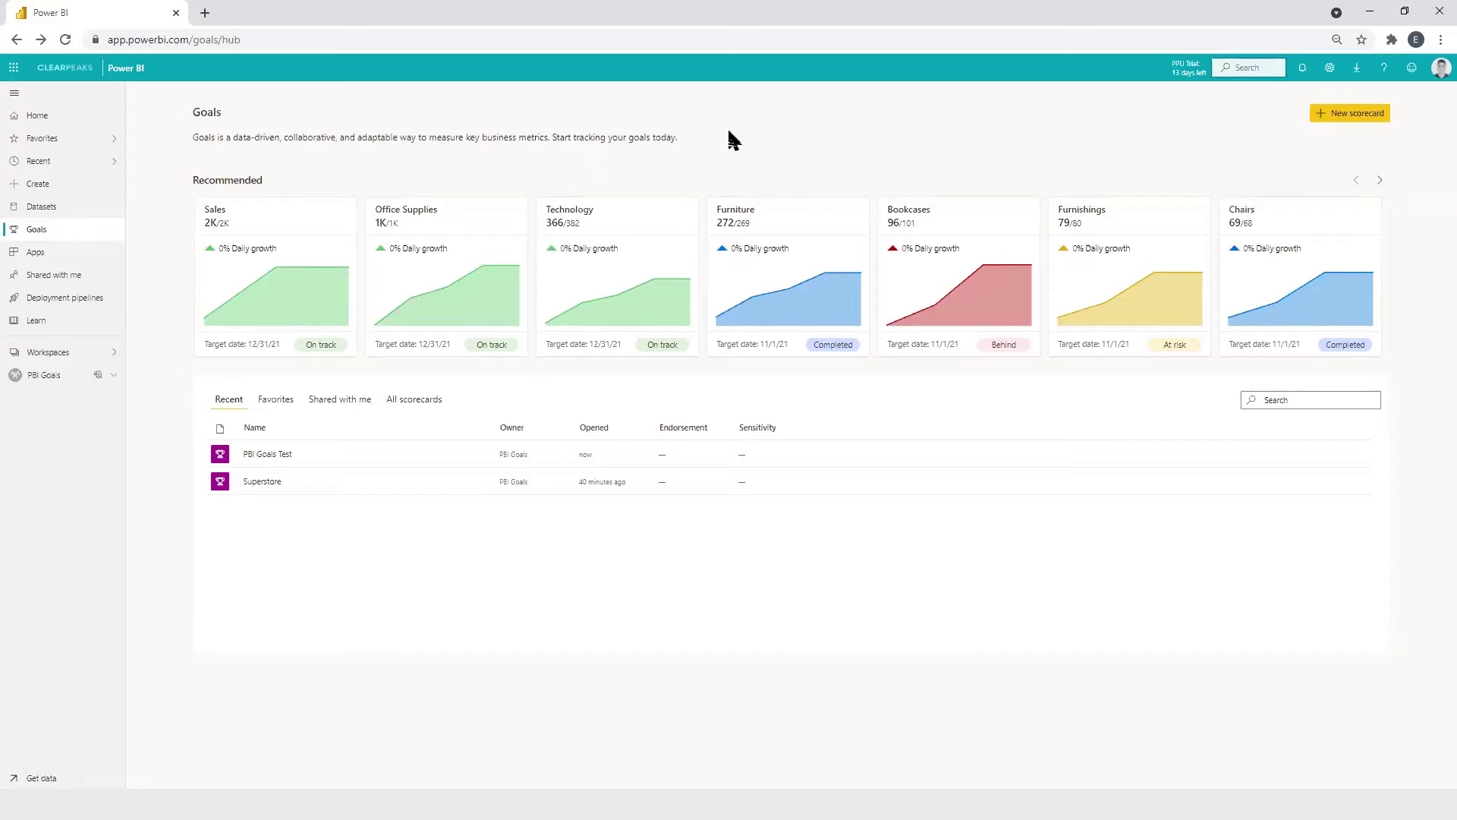
# Open the PBI Goals Test scorecard, then go back to the Goals hub
pyautogui.click(1290, 400)
pyautogui.click(258, 459)
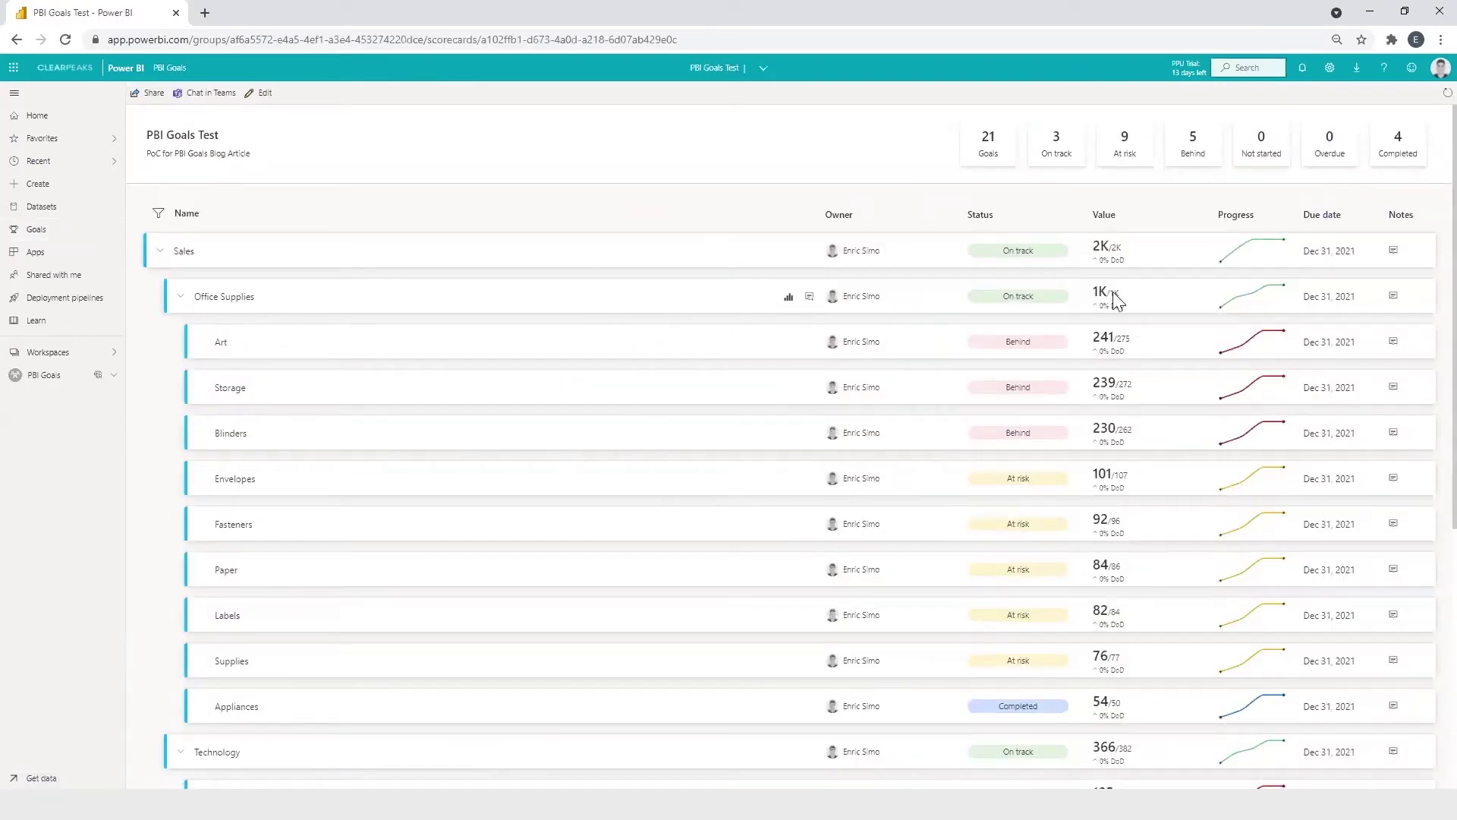
pyautogui.click(17, 39)
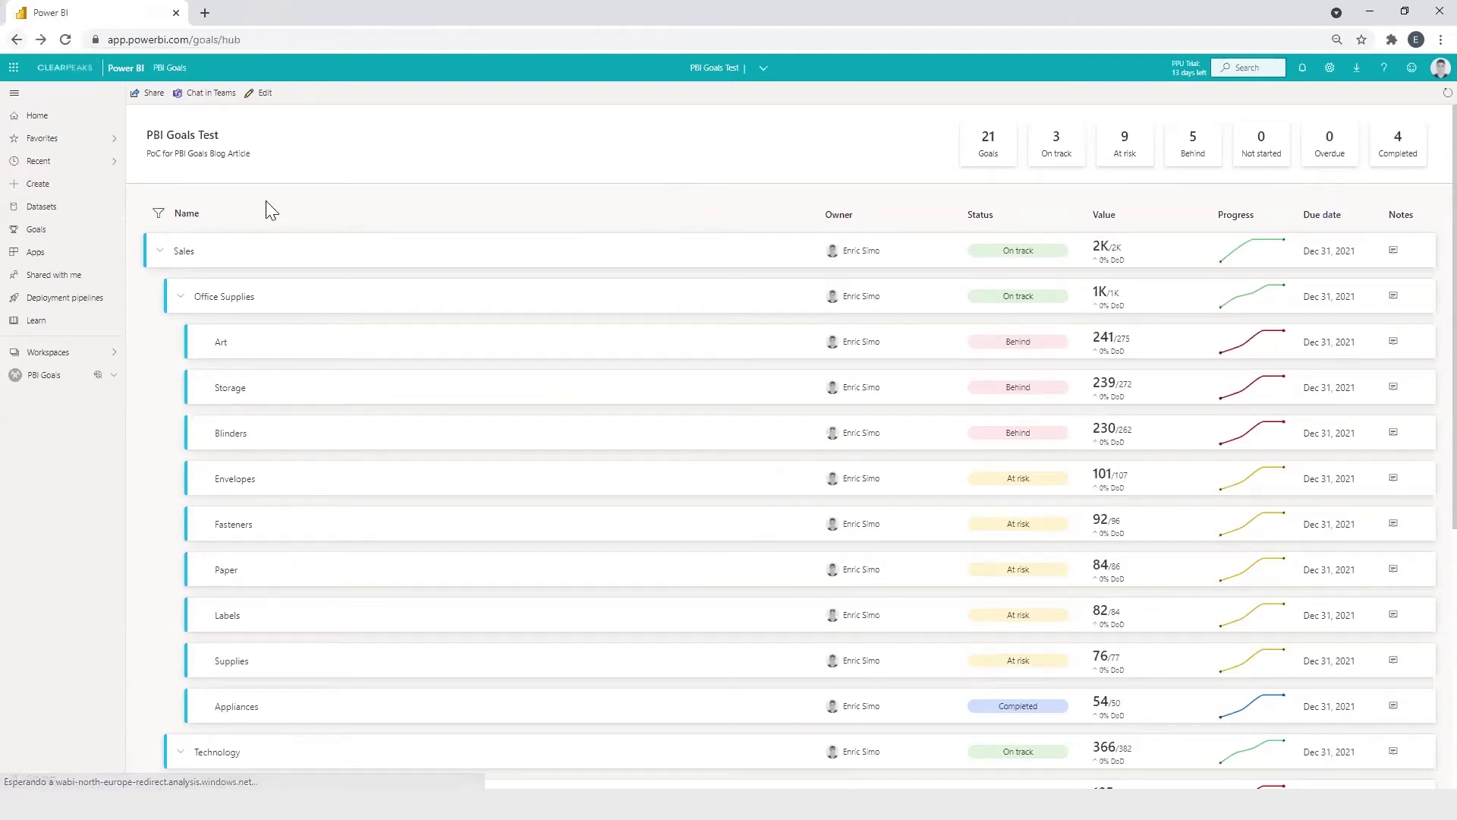
pyautogui.click(1262, 400)
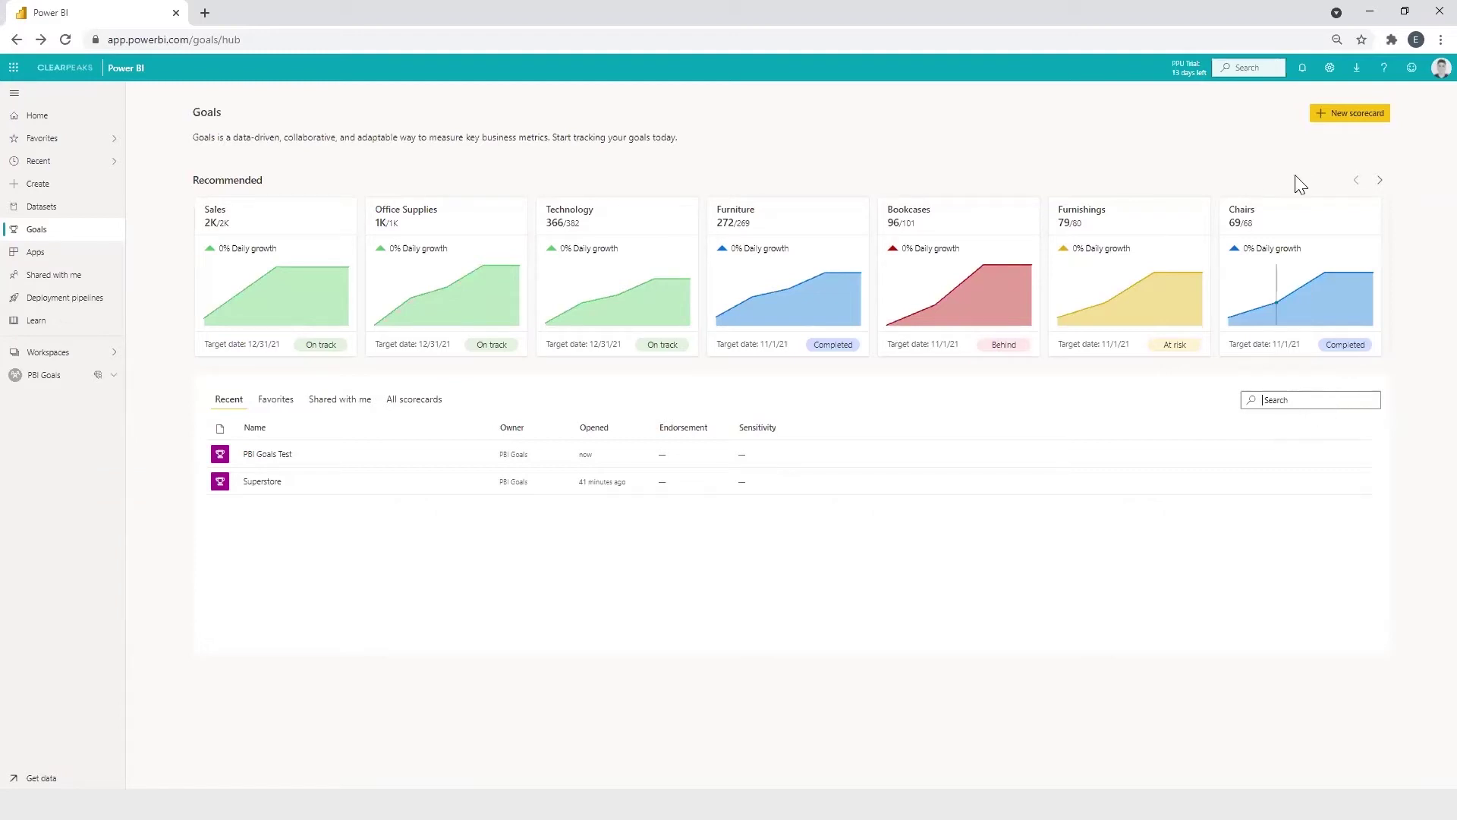
pyautogui.click(1337, 114)
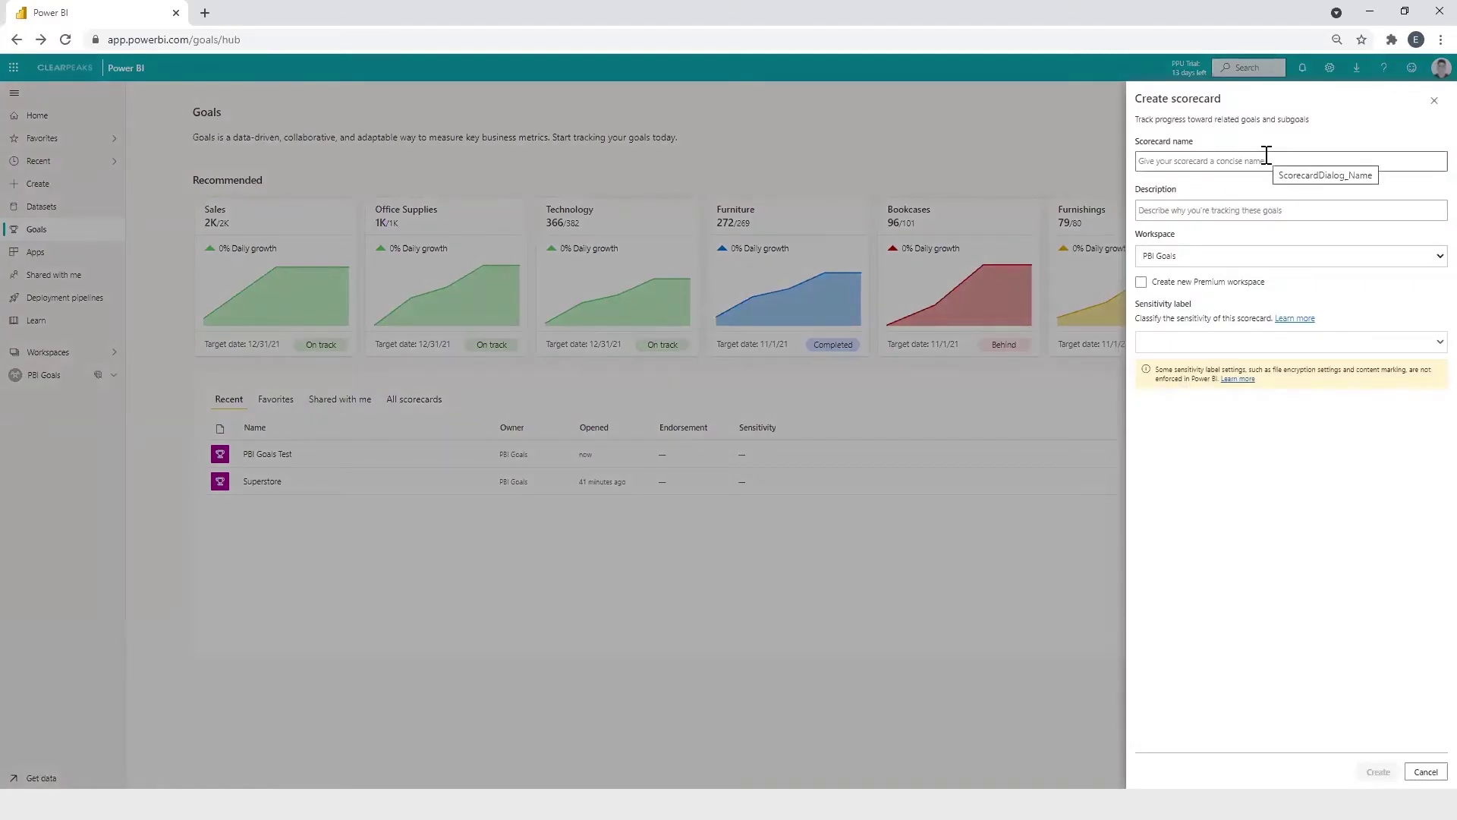
pyautogui.click(1260, 209)
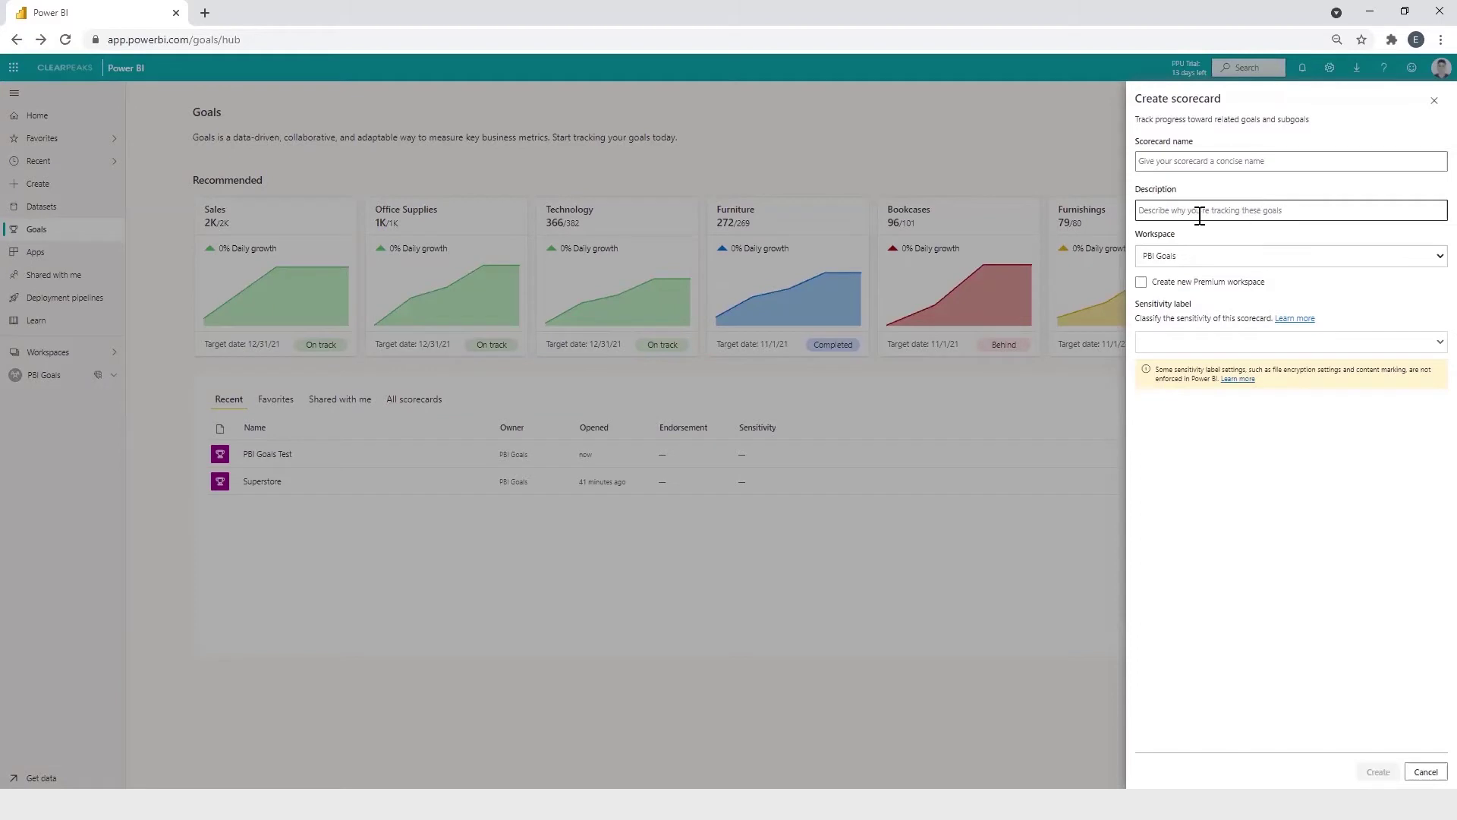
pyautogui.click(1190, 256)
pyautogui.click(1190, 278)
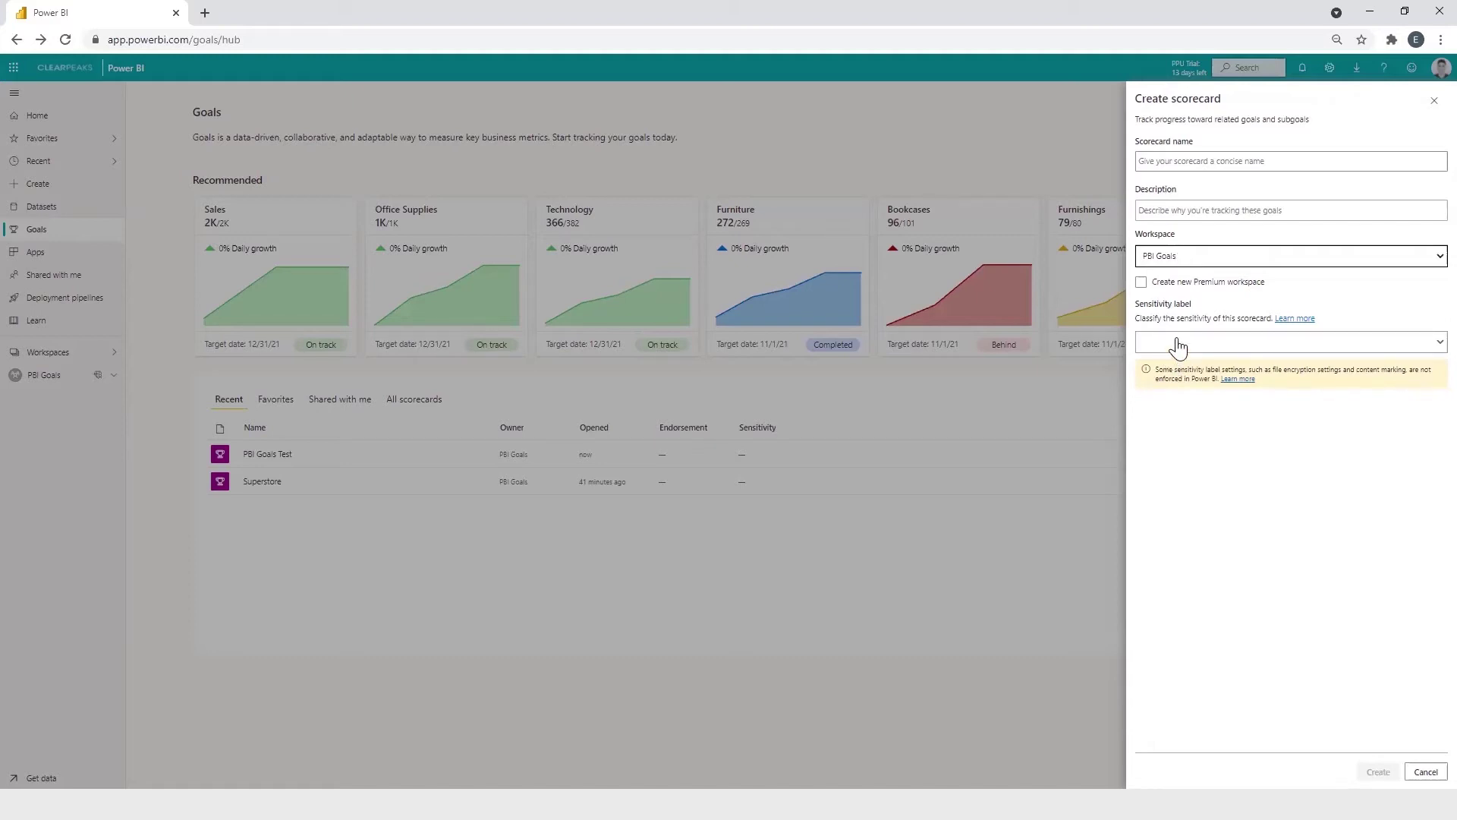
pyautogui.click(1433, 100)
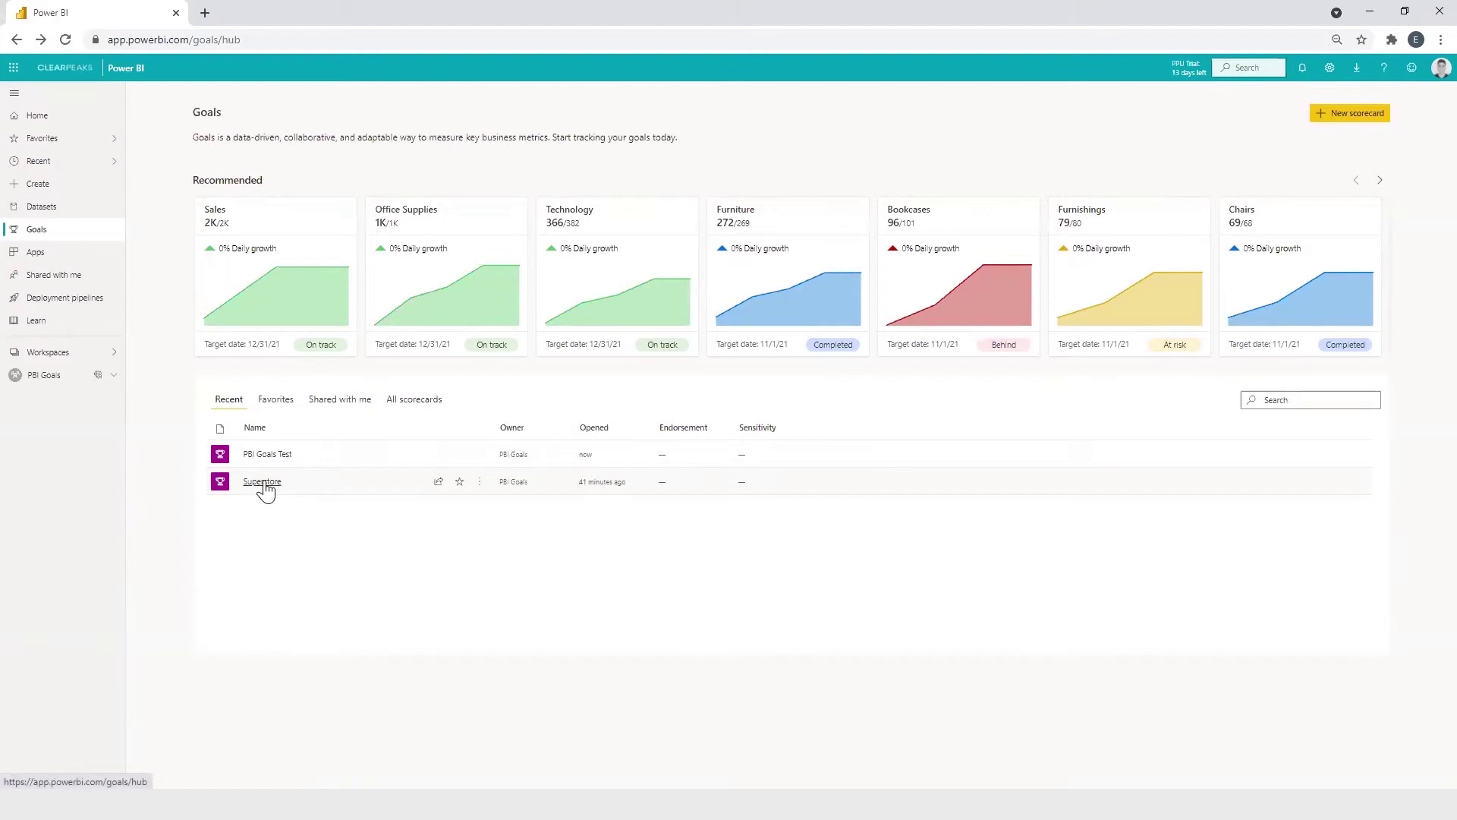
# Open the Superstore scorecard in edit mode and add a blank new goal row
pyautogui.click(261, 481)
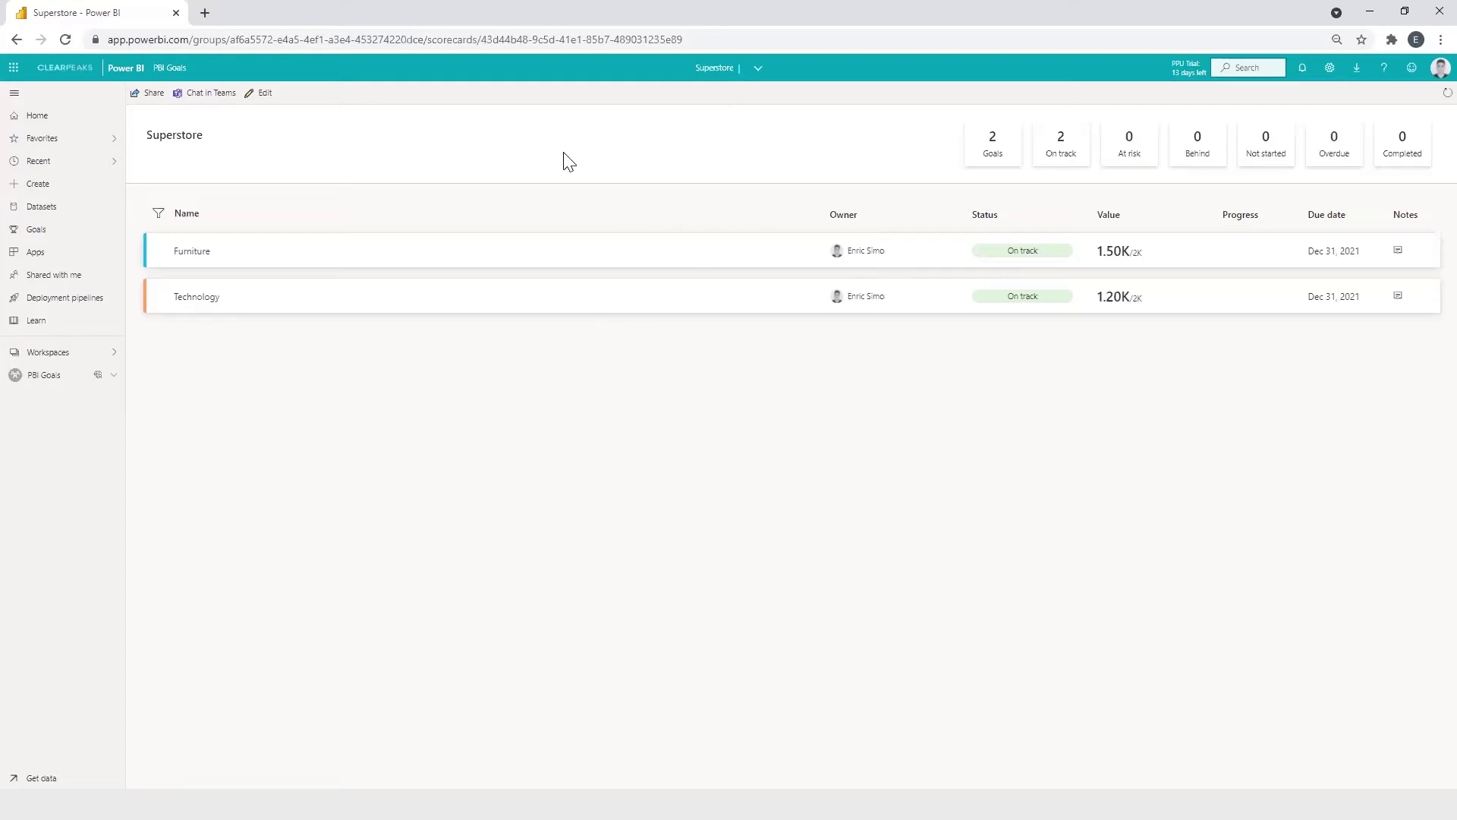
pyautogui.click(262, 92)
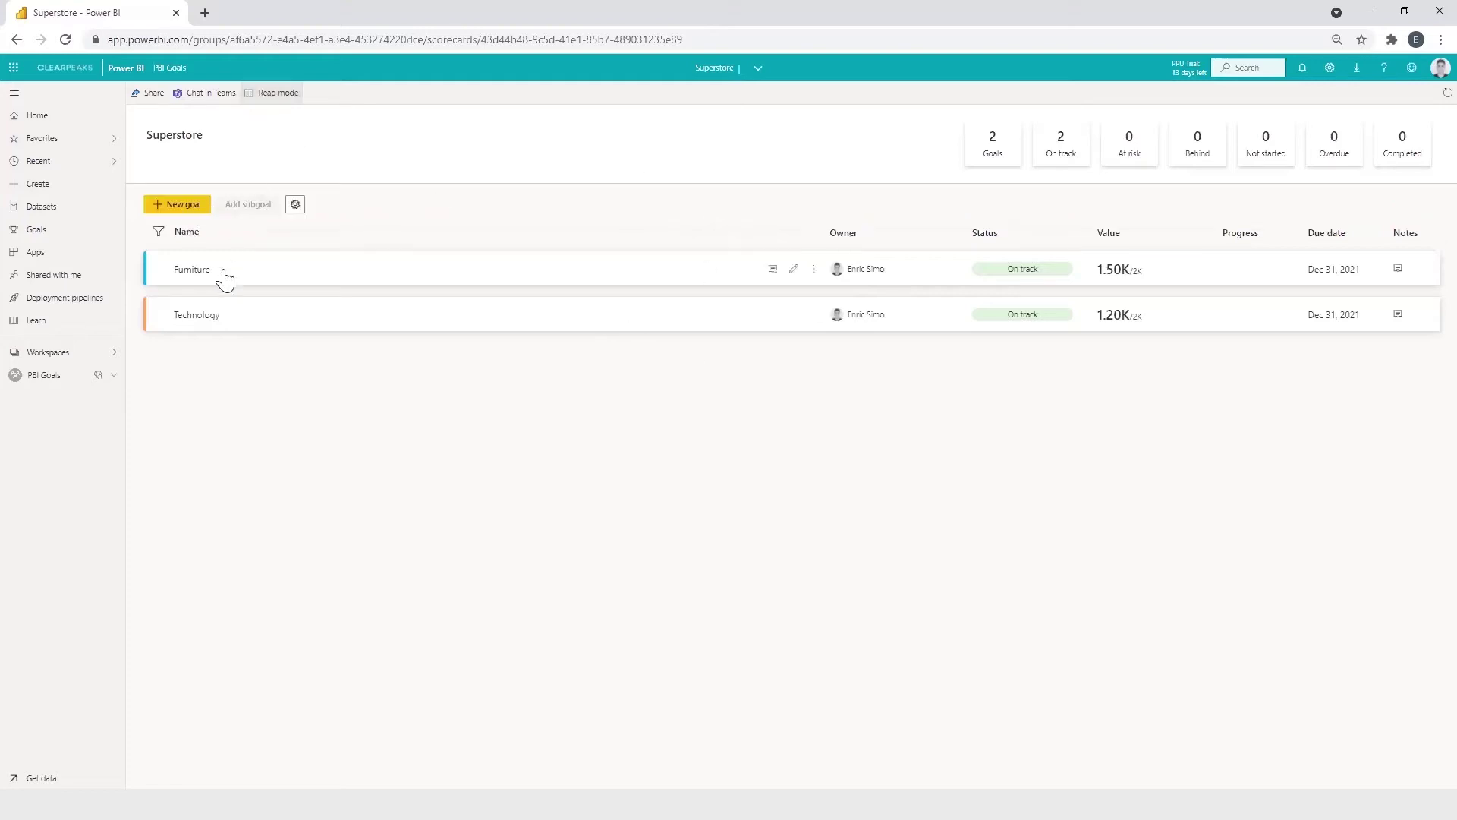
pyautogui.click(188, 204)
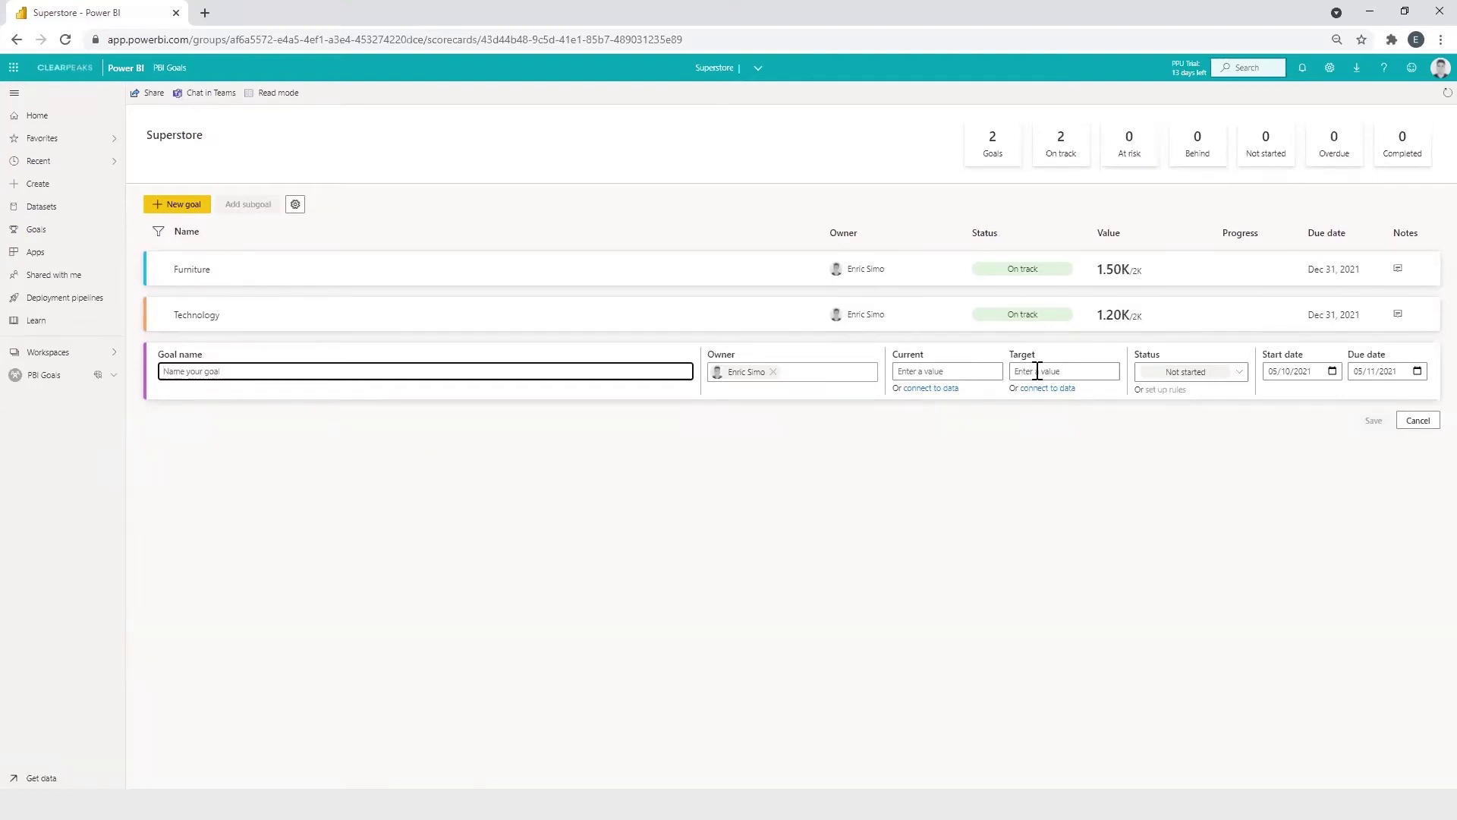
pyautogui.click(1190, 371)
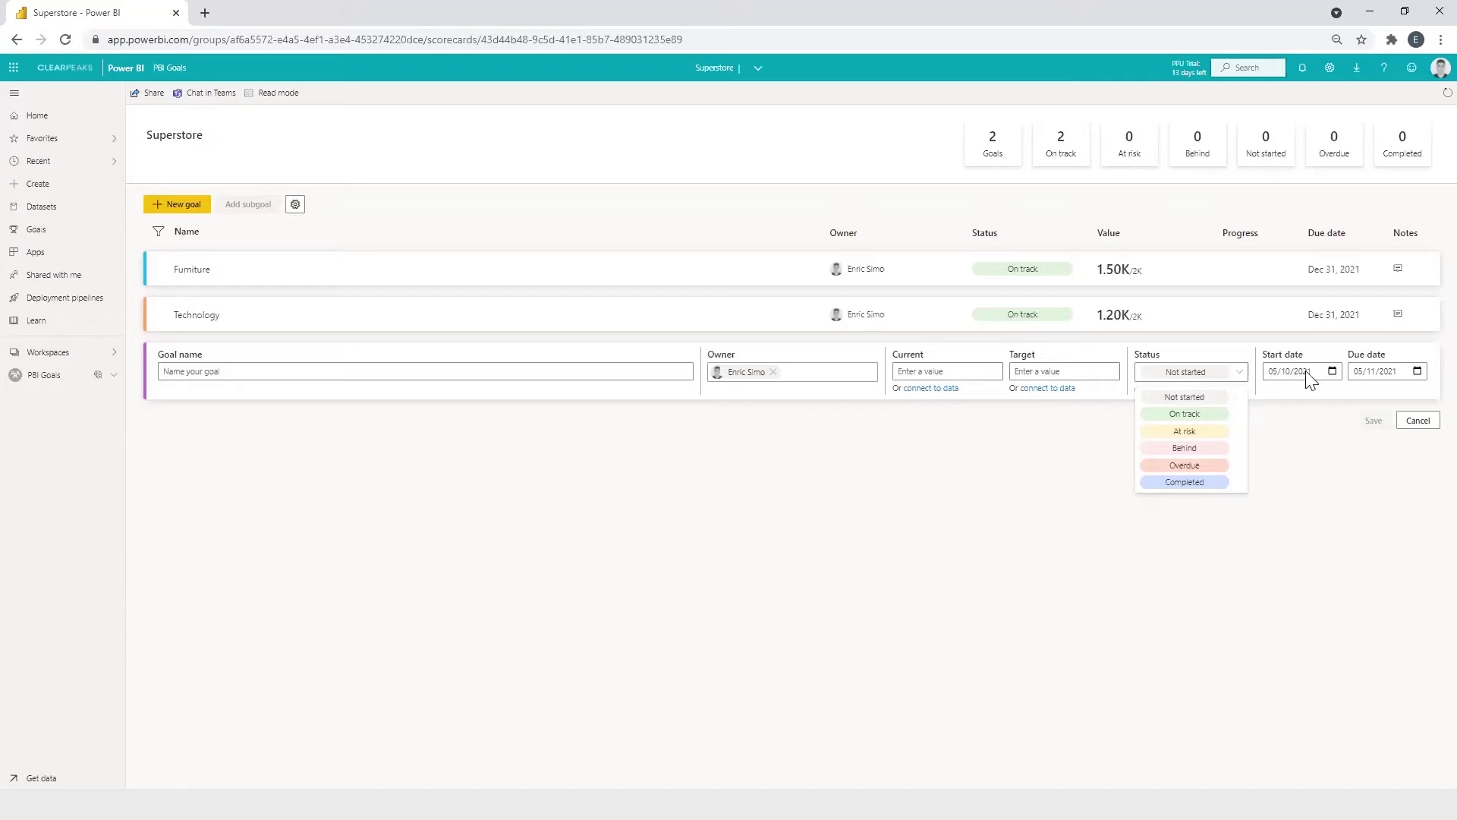
pyautogui.click(1419, 434)
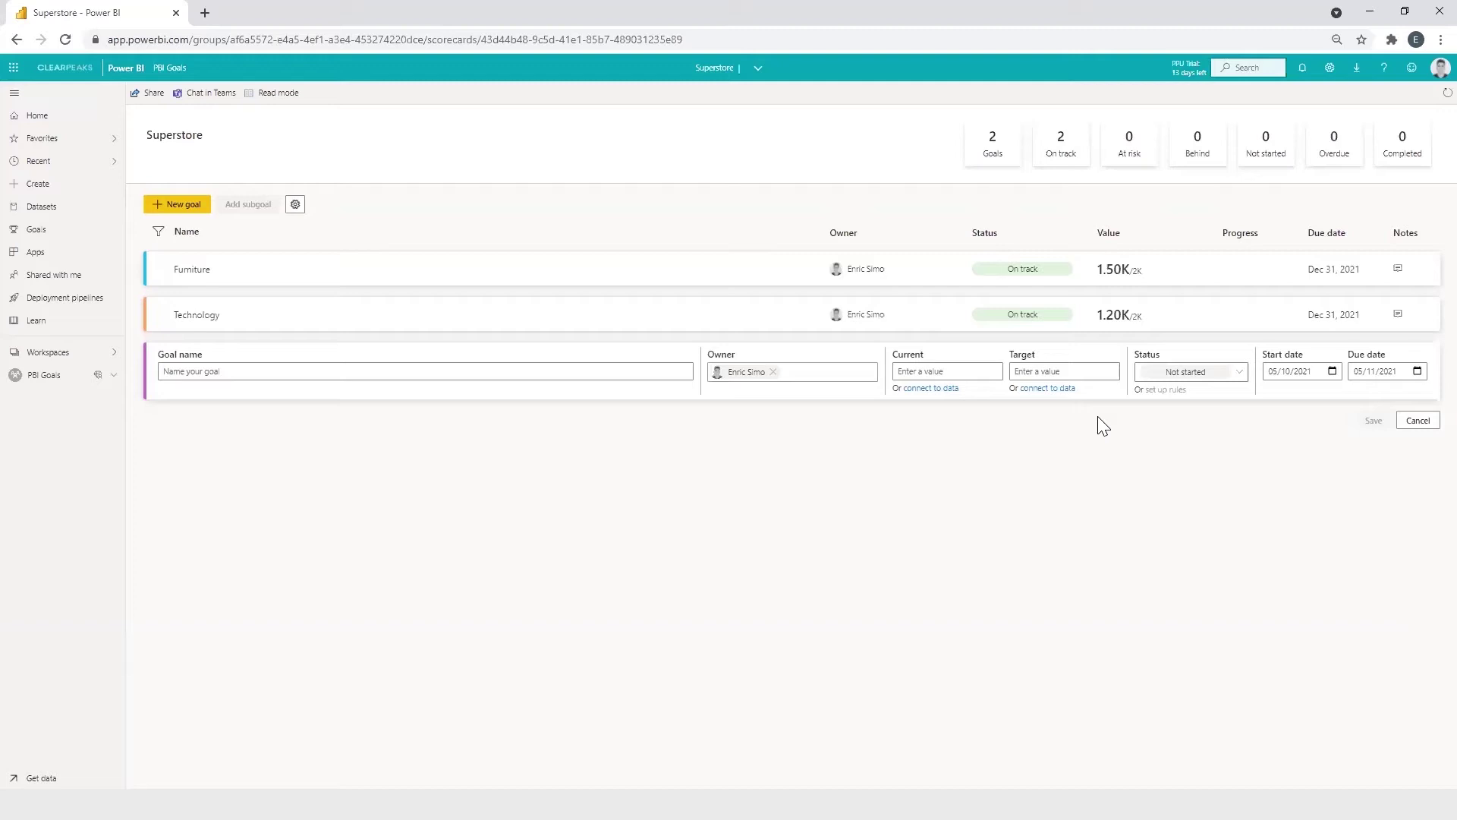
# Enter goal London Sales with current 3000, target 4000 and status On track
pyautogui.click(339, 373)
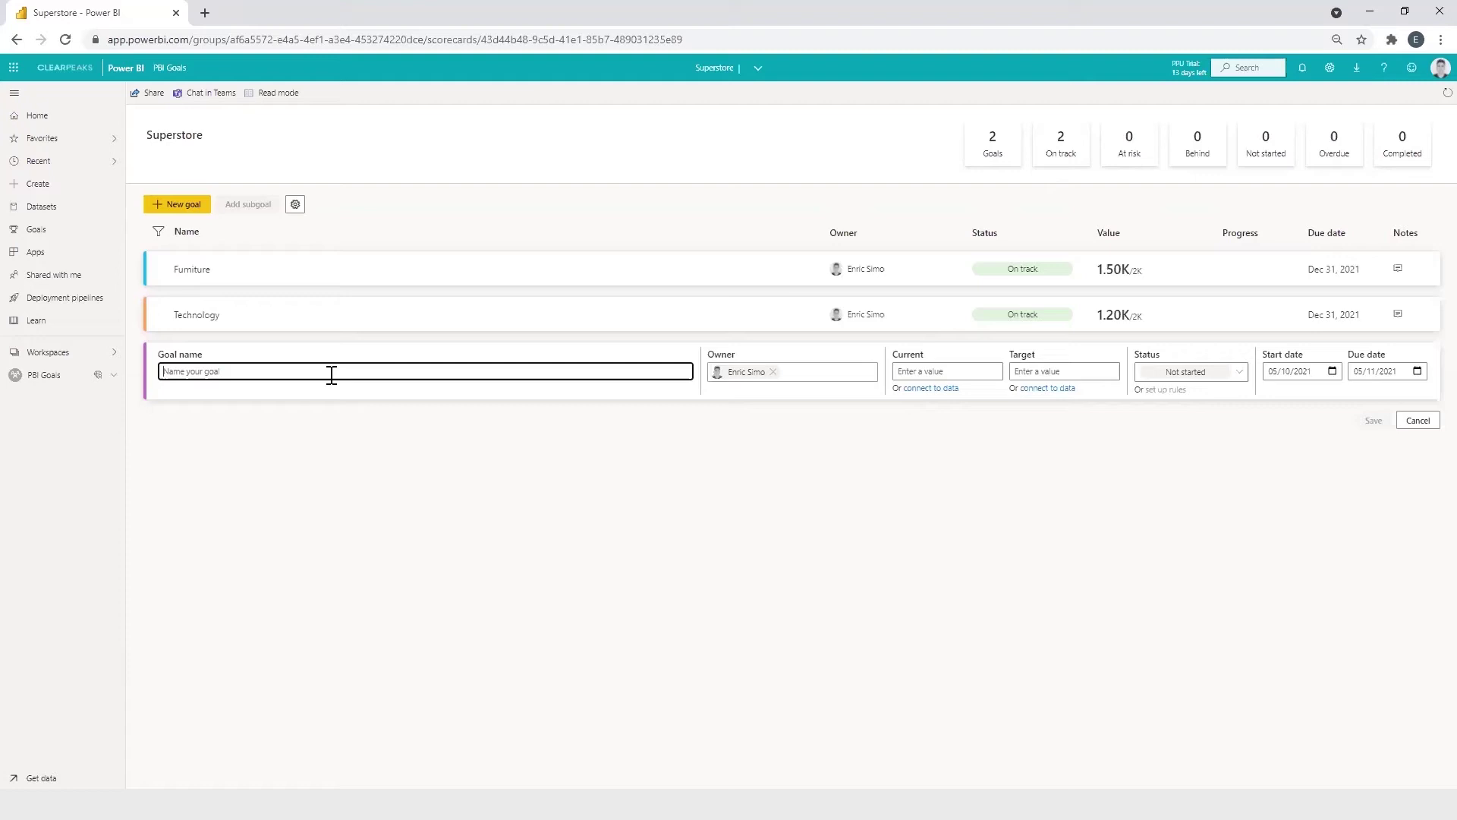
pyautogui.write('London ')
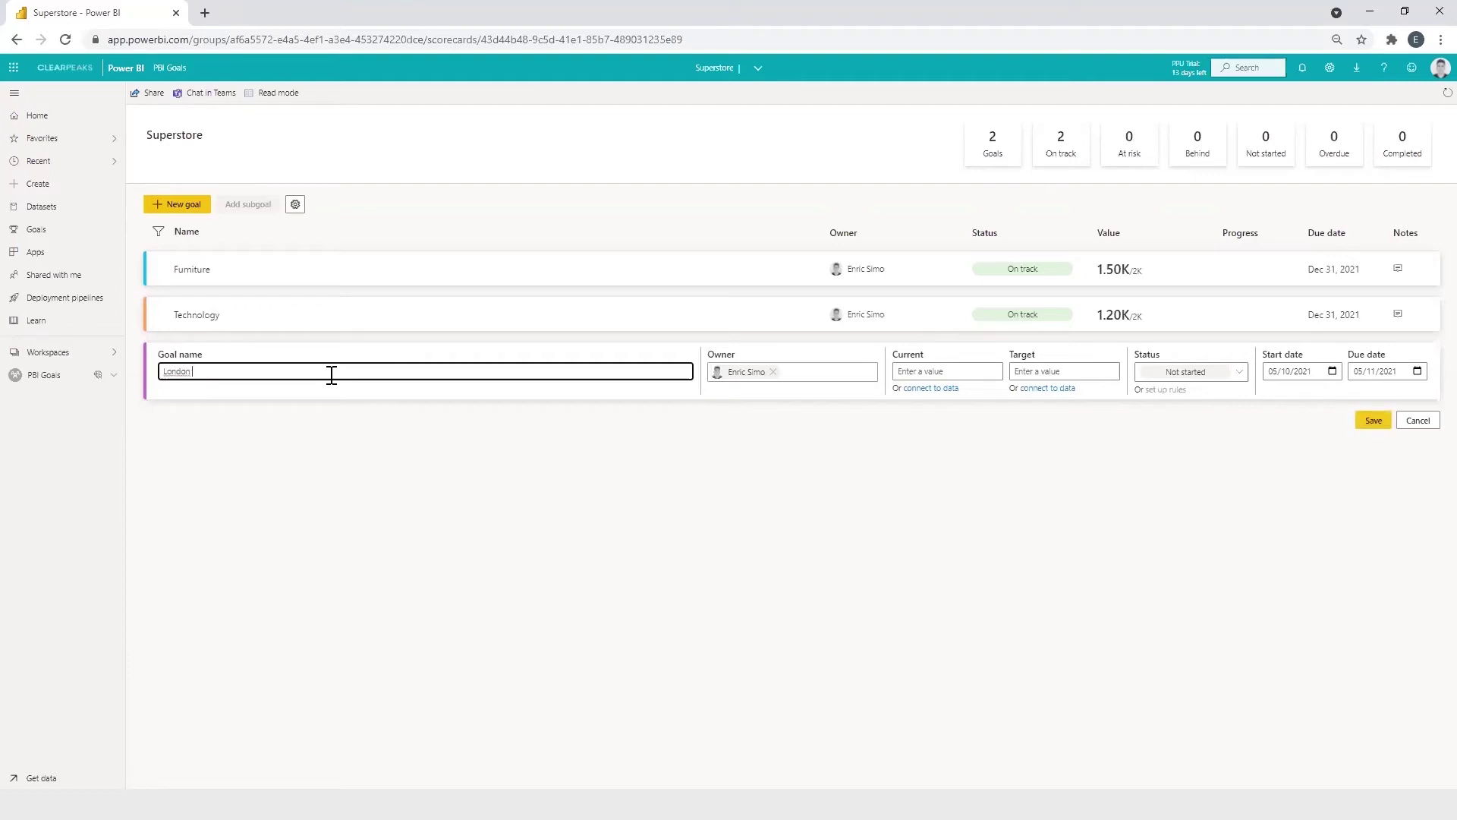
pyautogui.write('Sales')
pyautogui.click(943, 371)
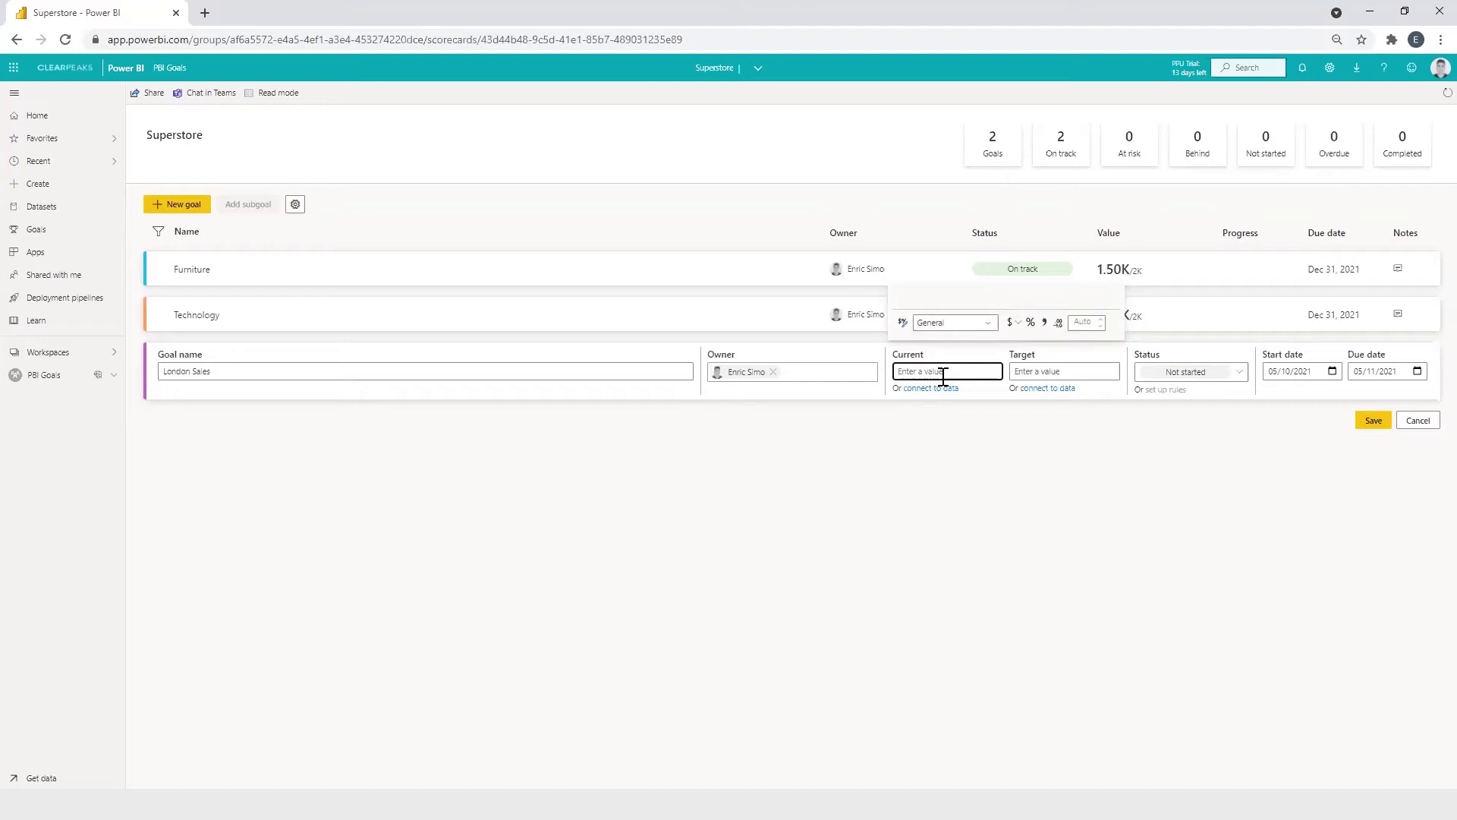
pyautogui.write('3000')
pyautogui.click(1064, 371)
pyautogui.write('4000')
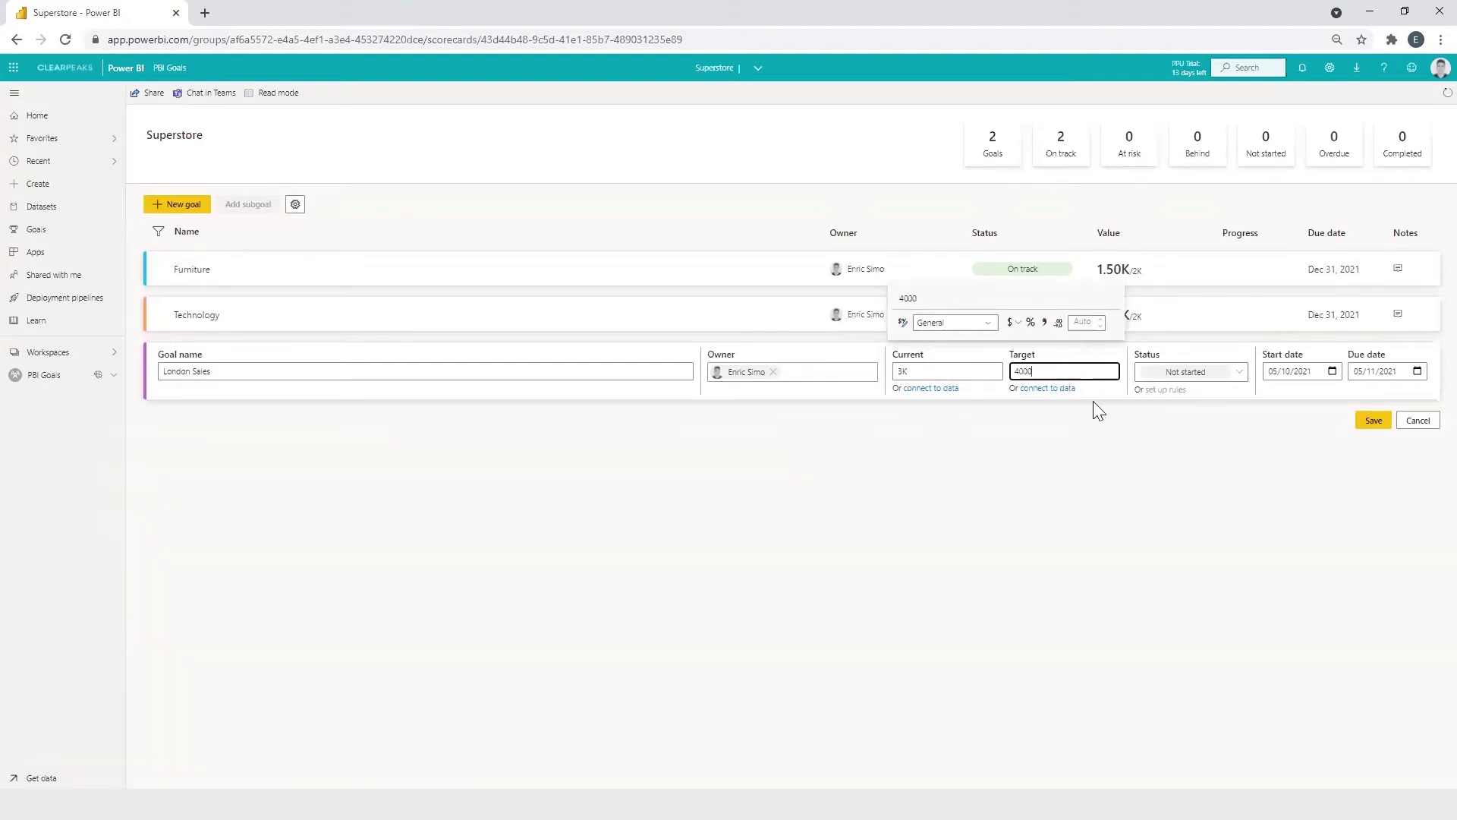
pyautogui.click(1176, 371)
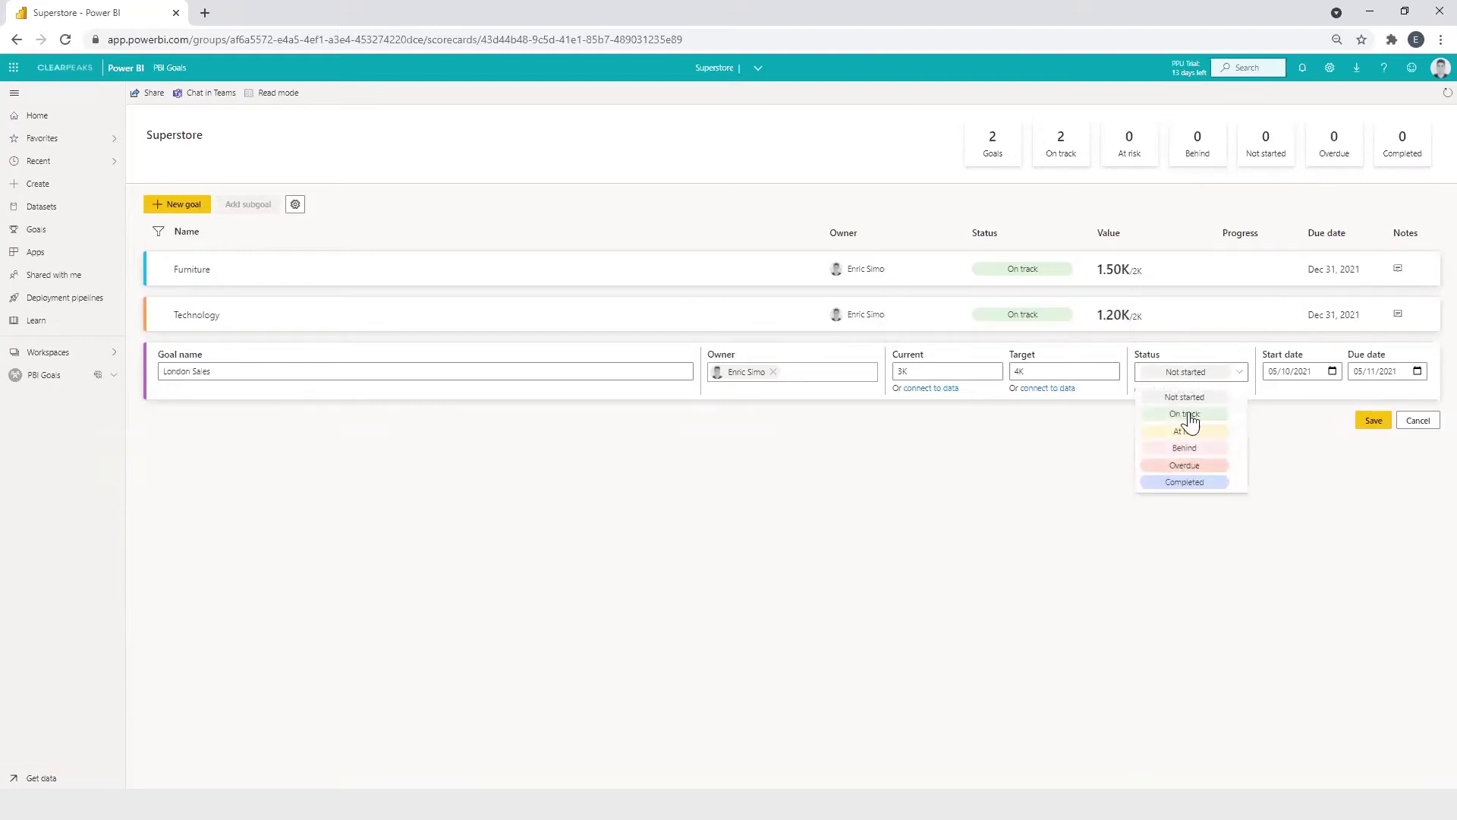
pyautogui.click(1186, 414)
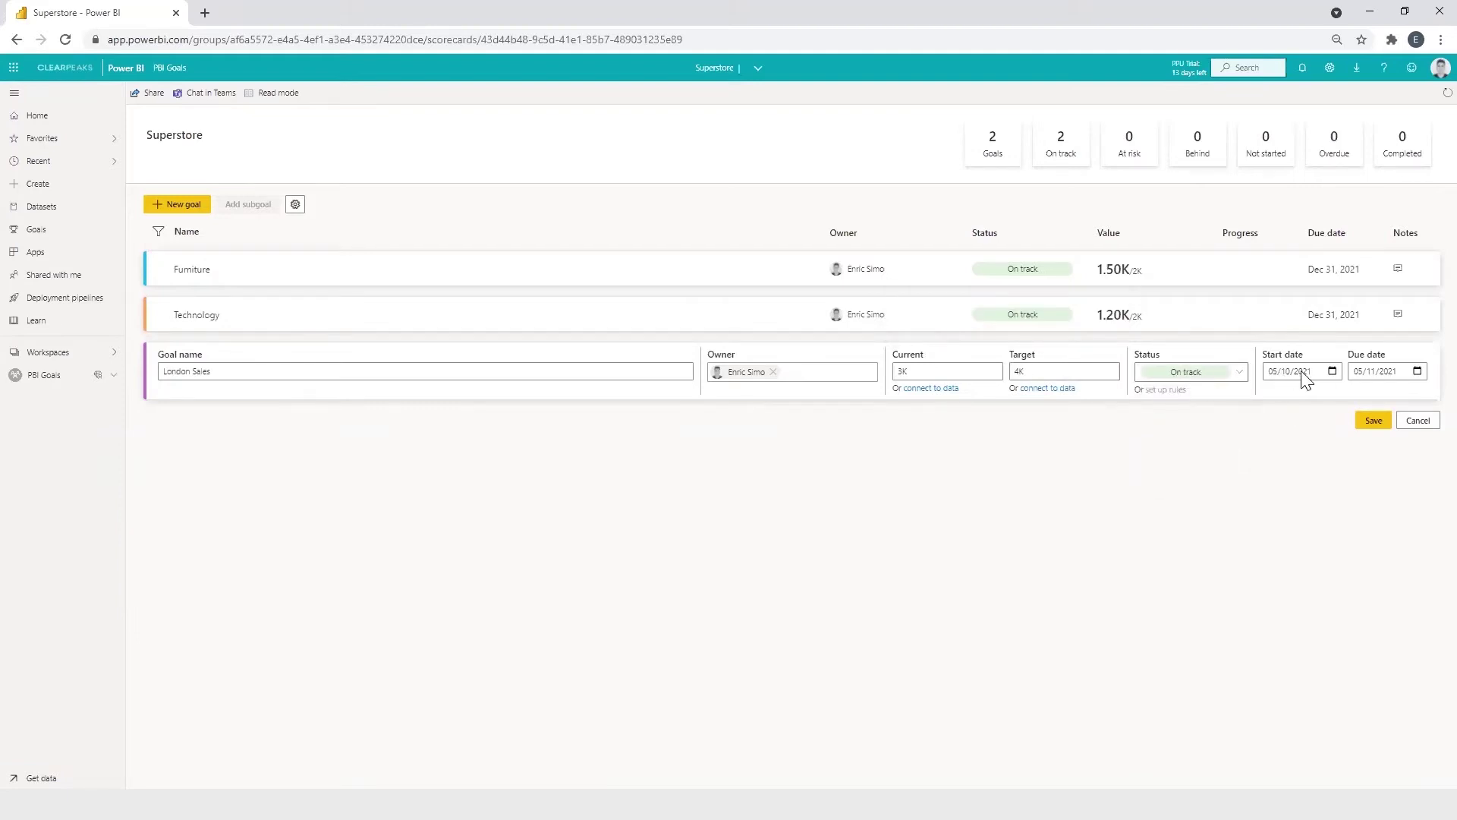
# Date the goal from 1 October to 31 December 2021 and save it
pyautogui.click(1332, 372)
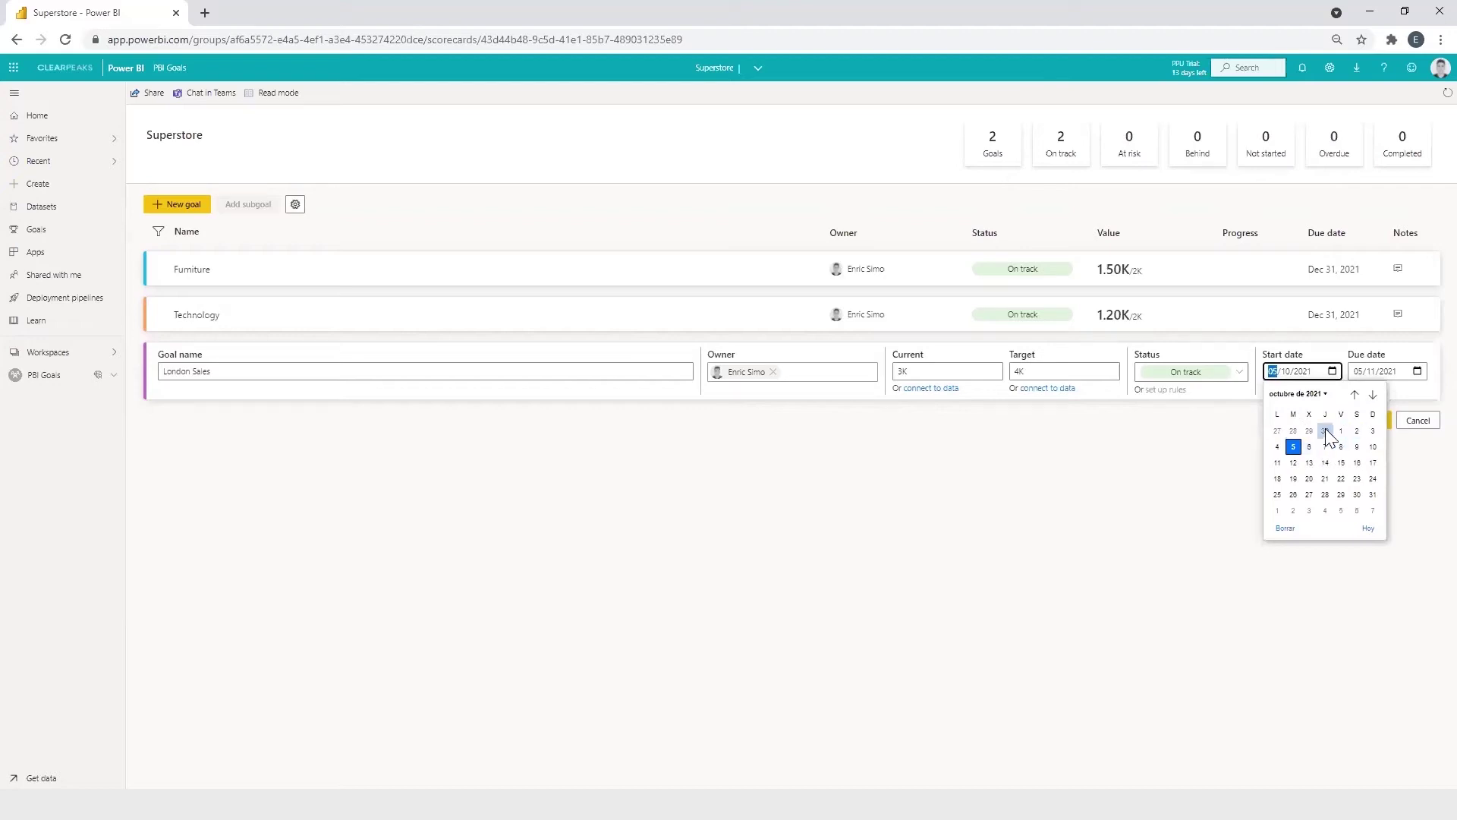
pyautogui.click(1341, 430)
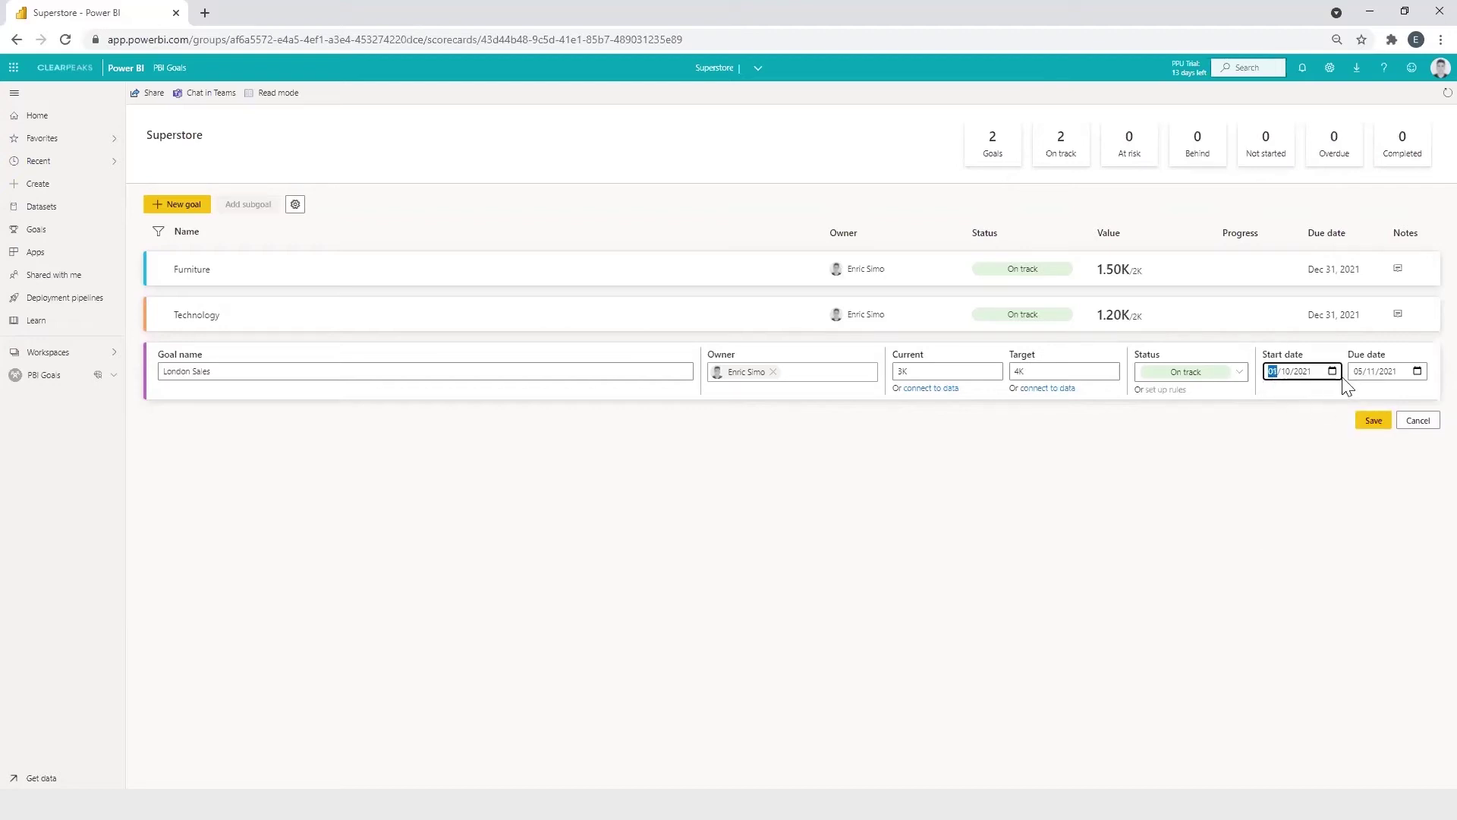
pyautogui.click(1387, 371)
pyautogui.click(1417, 371)
pyautogui.click(1413, 395)
pyautogui.click(1380, 495)
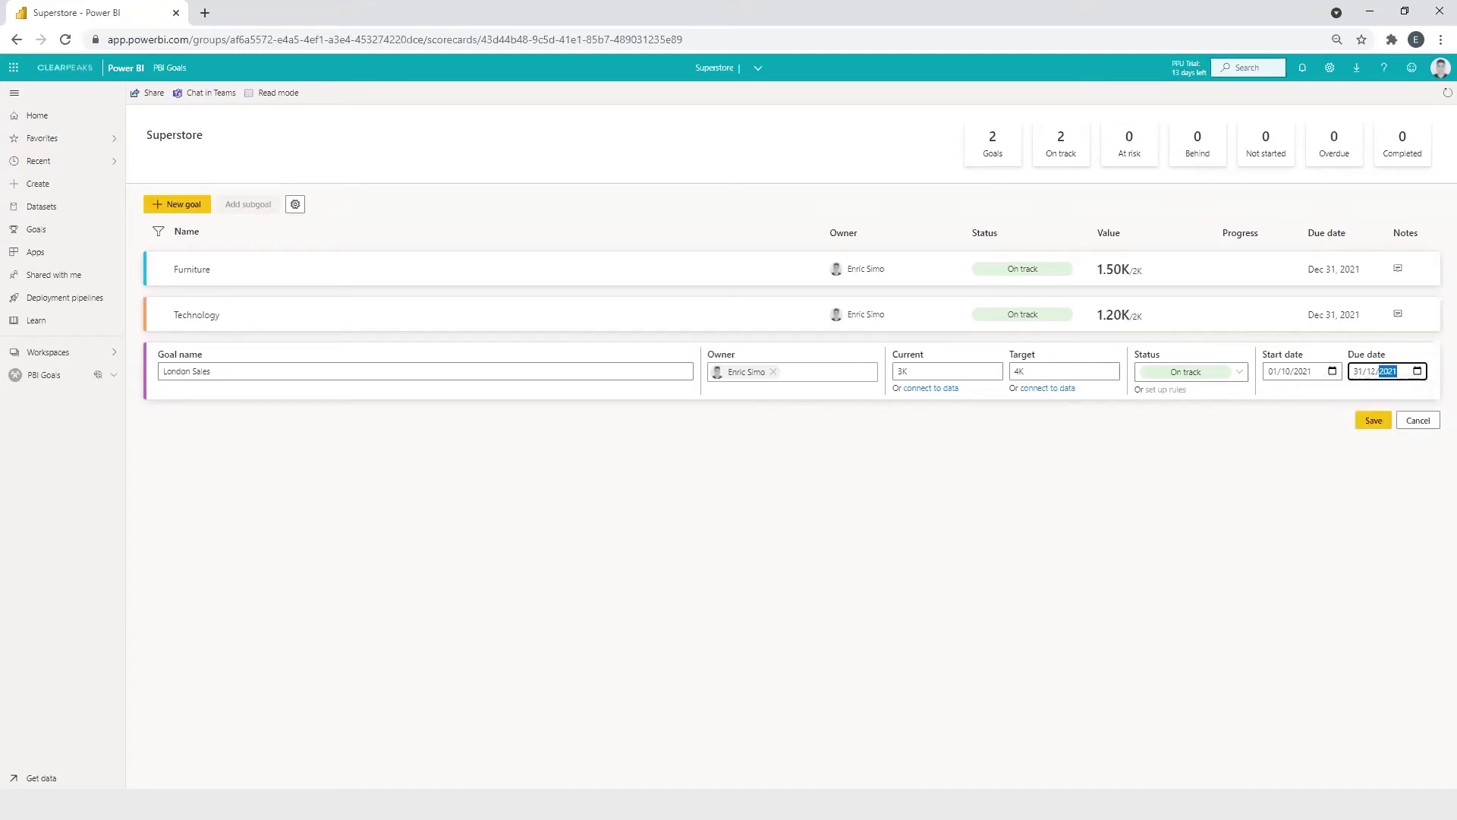
pyautogui.click(1375, 422)
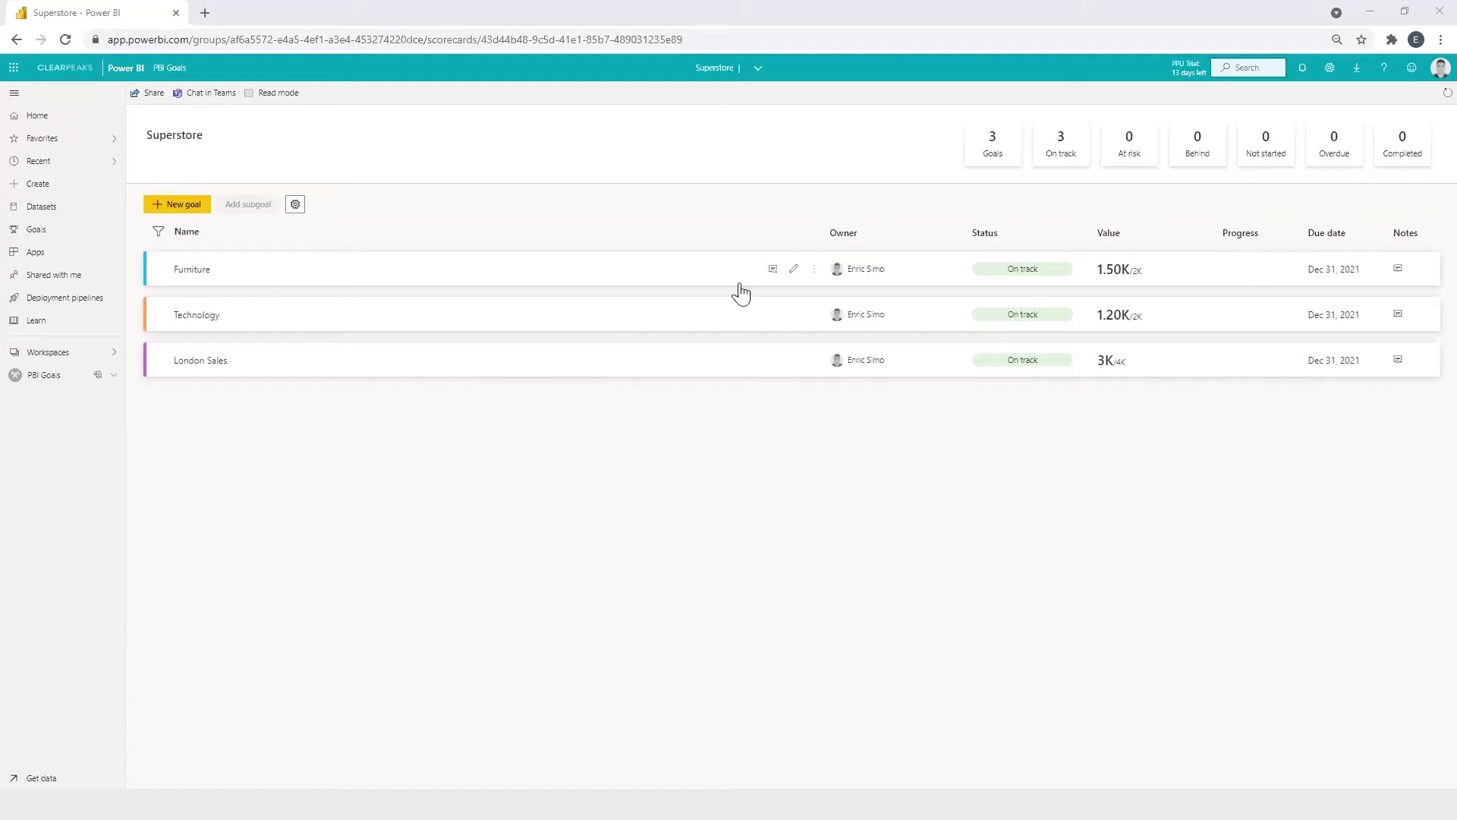
# Open the Furniture goal's details pane to view its progress chart and check-in
pyautogui.click(1398, 269)
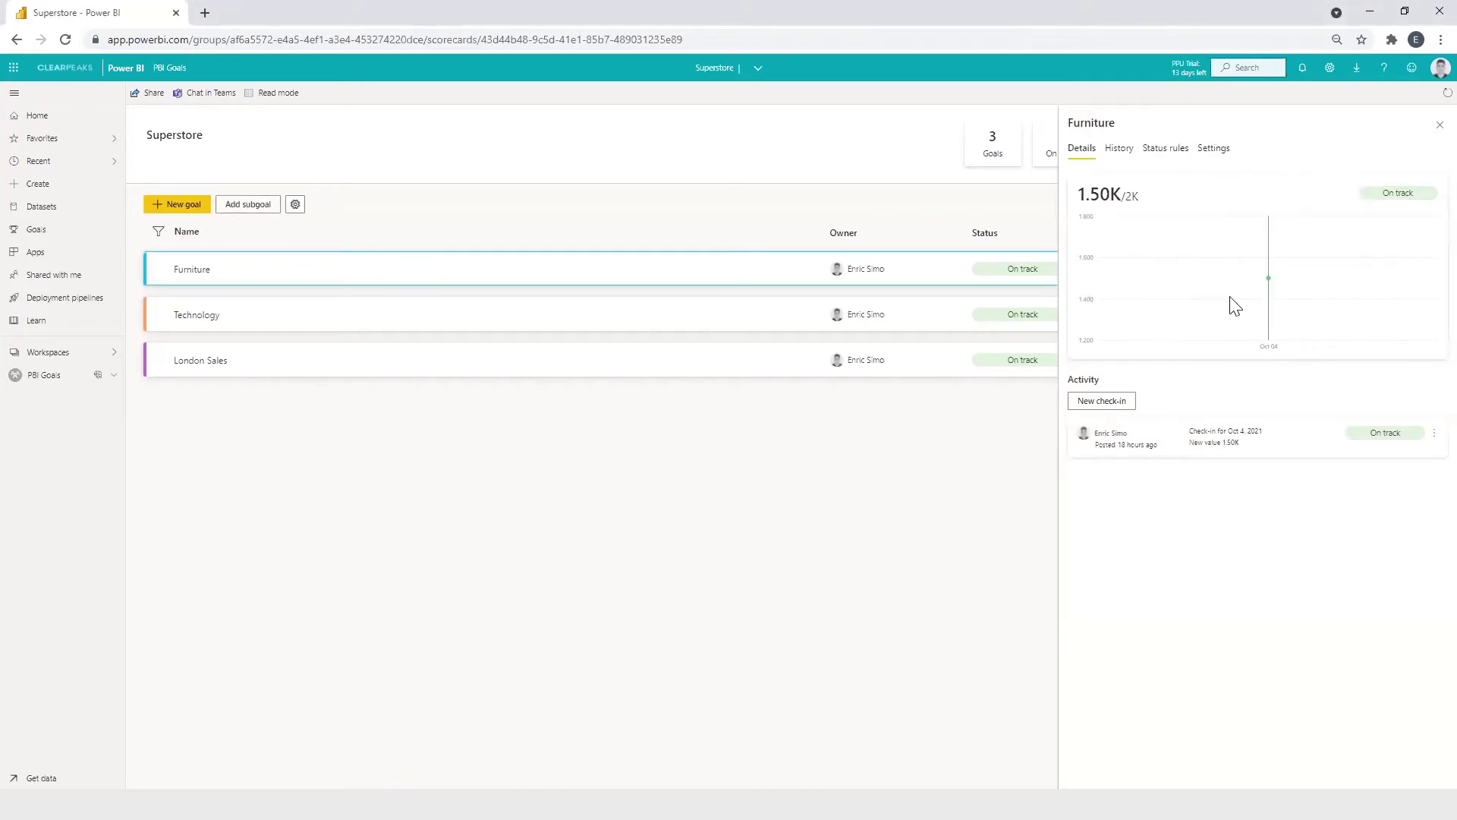
# Replace Furniture's 1500 check-in with a 1.70K check-in and note, then close the pane
pyautogui.click(1096, 403)
pyautogui.moveTo(1164, 440); pyautogui.dragTo(1332, 452)
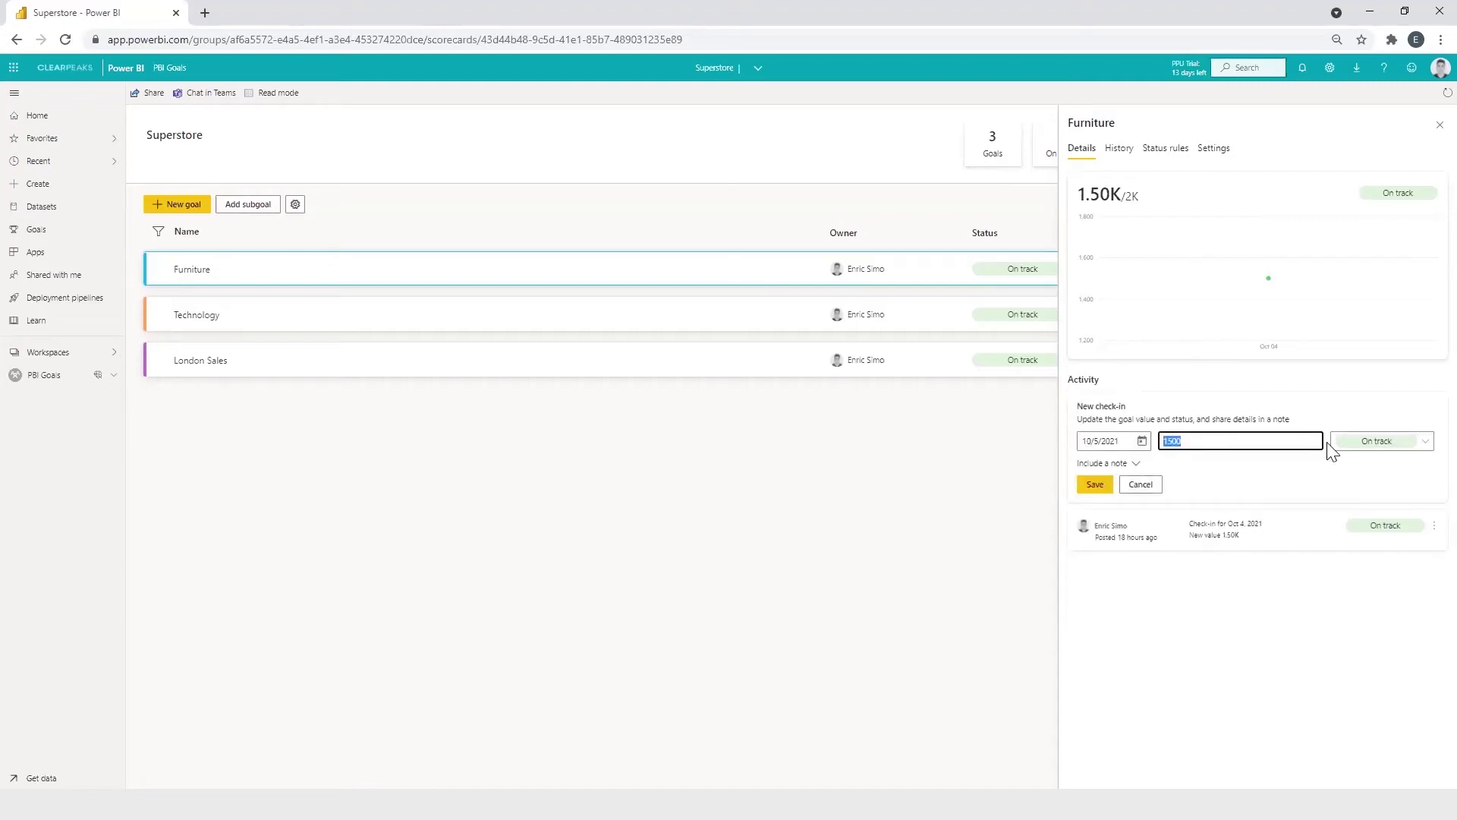
pyautogui.press('BackSpace')
pyautogui.click(1104, 463)
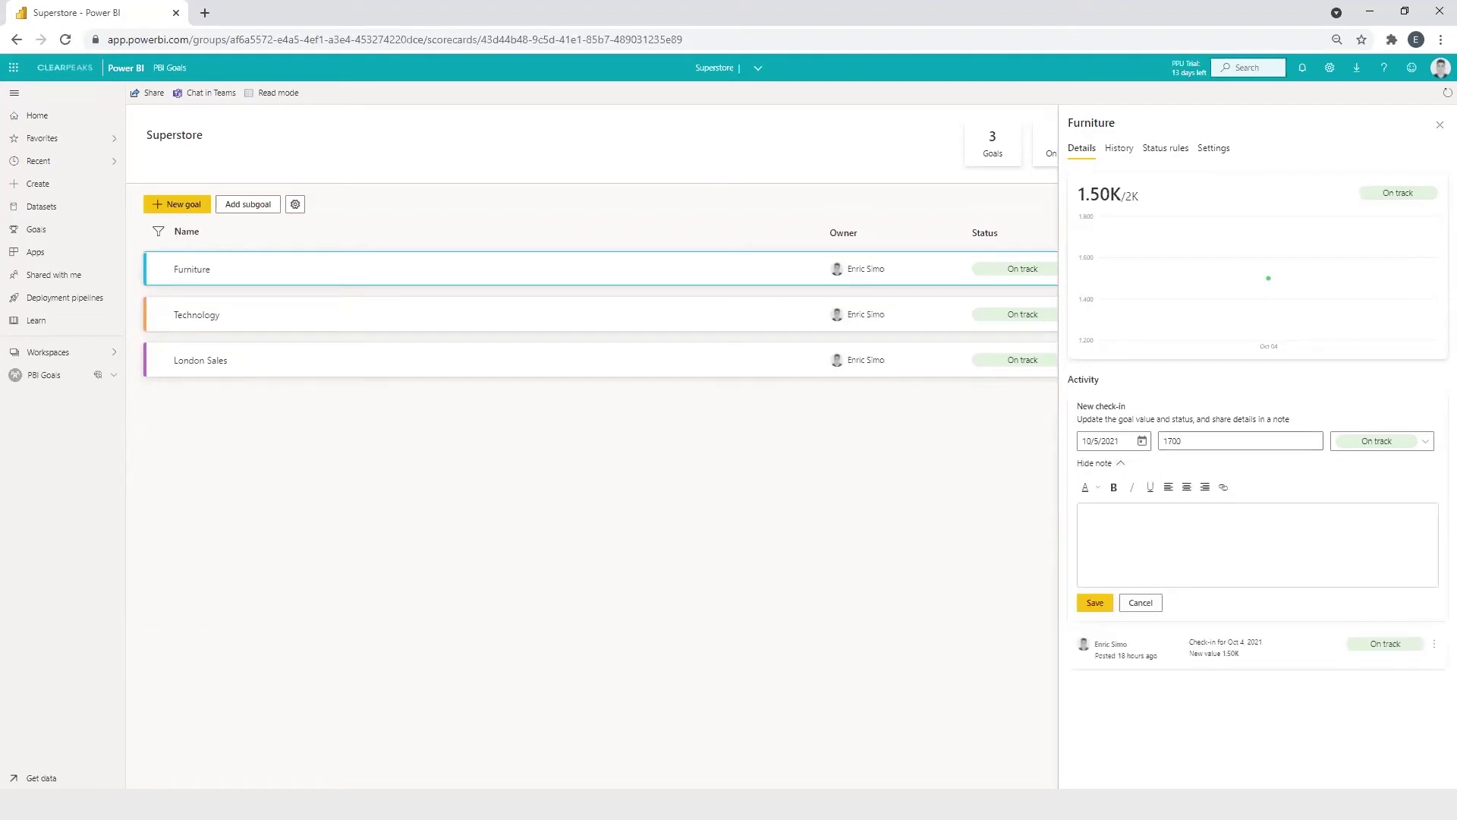
pyautogui.click(1160, 531)
pyautogui.click(1094, 603)
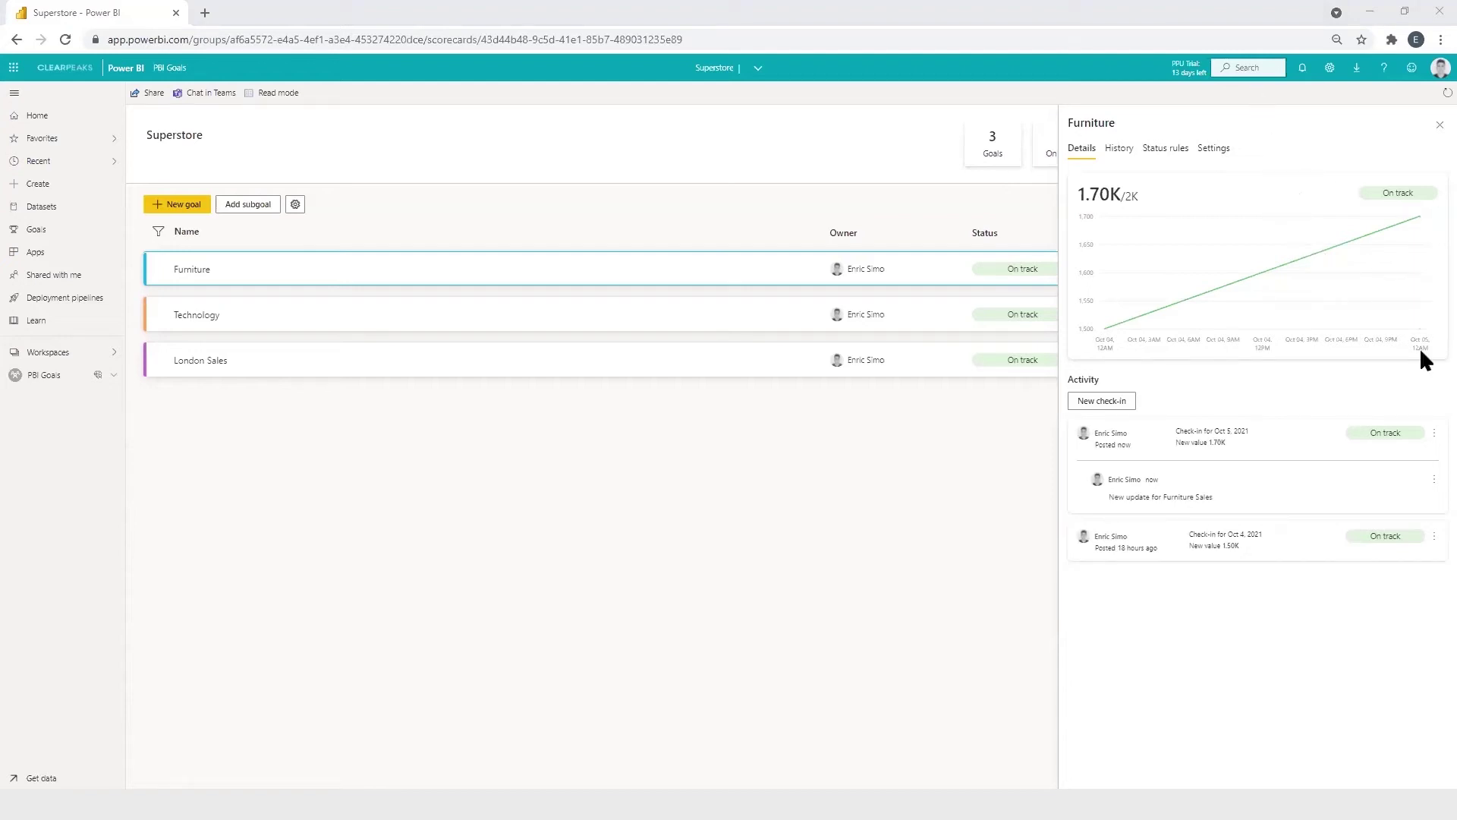
pyautogui.moveTo(1389, 304)
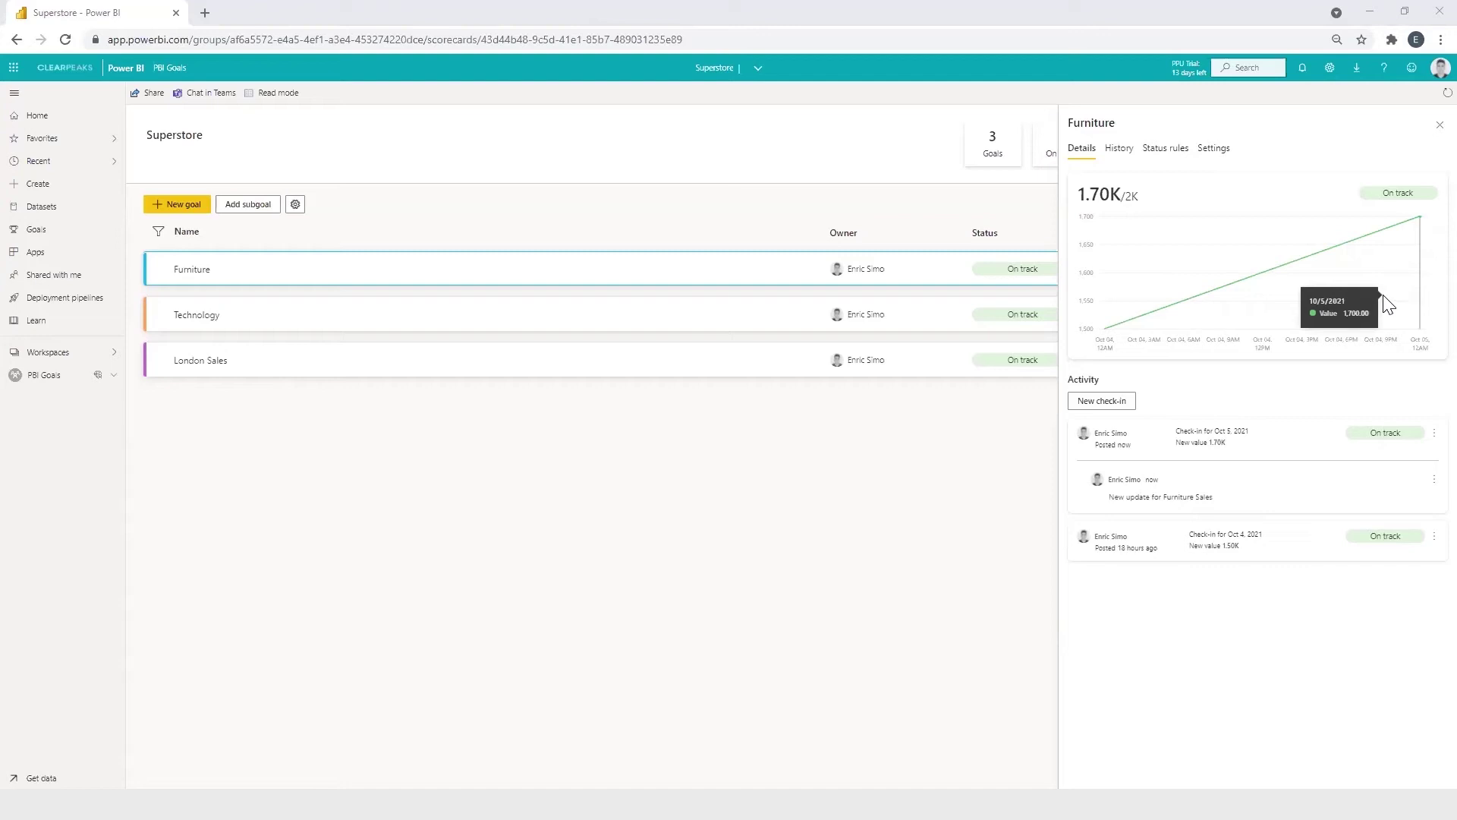
pyautogui.click(1440, 124)
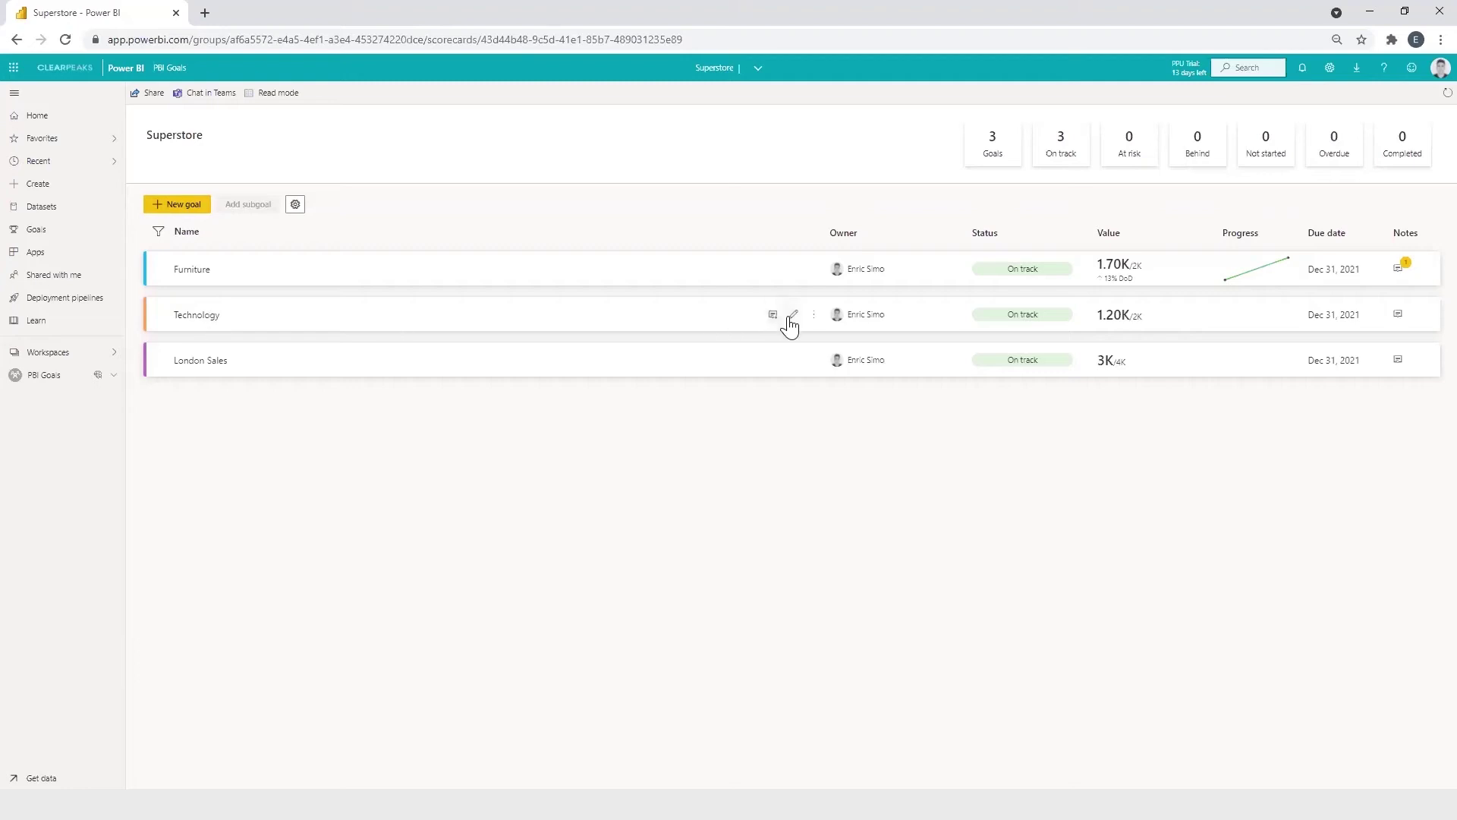
# Open the Technology goal row for editing
pyautogui.click(792, 315)
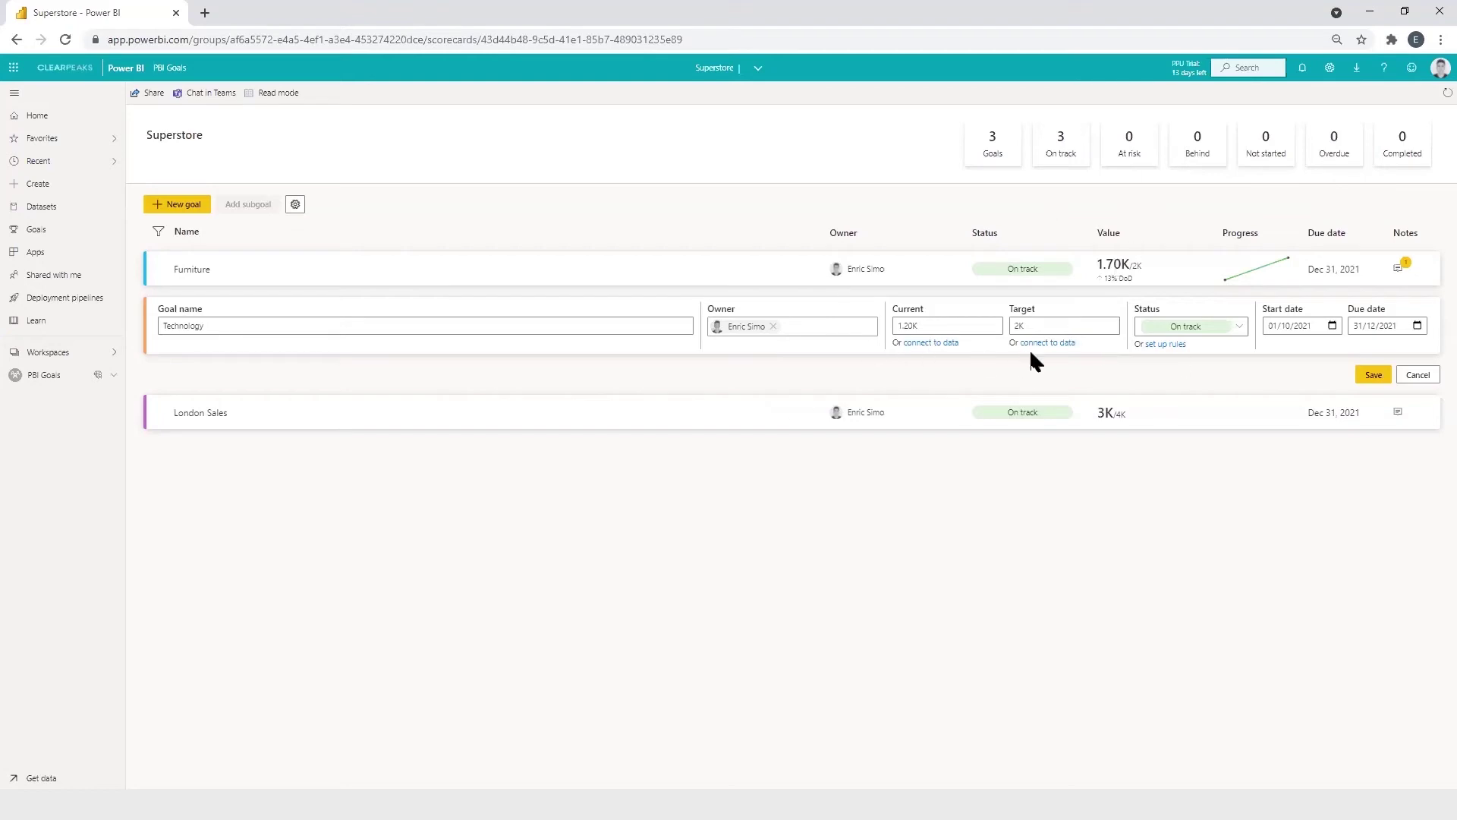
# Create a Technology status rule: at least 100% of target is Completed, otherwise Behind
pyautogui.click(1162, 346)
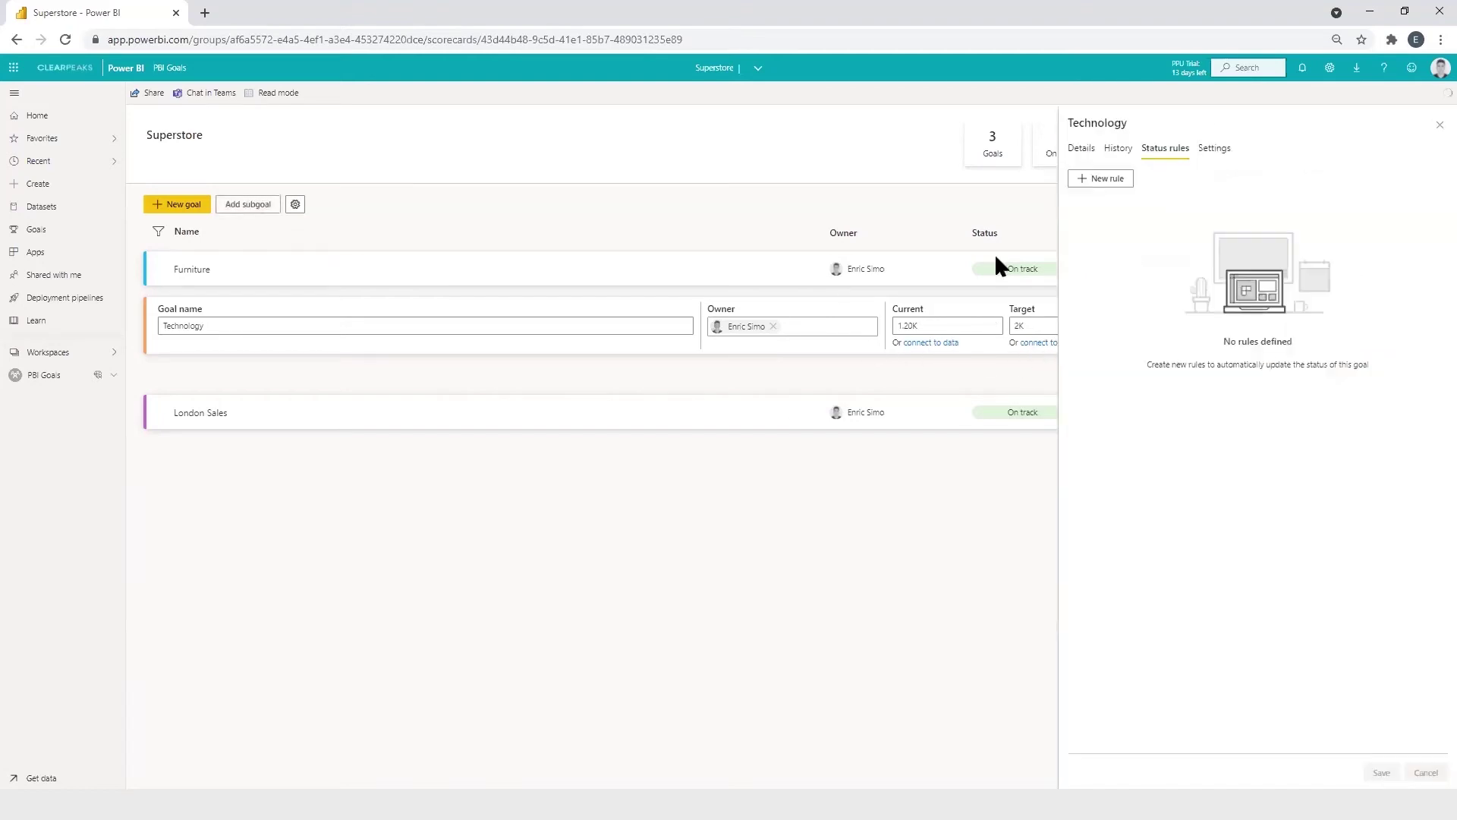
pyautogui.click(1110, 182)
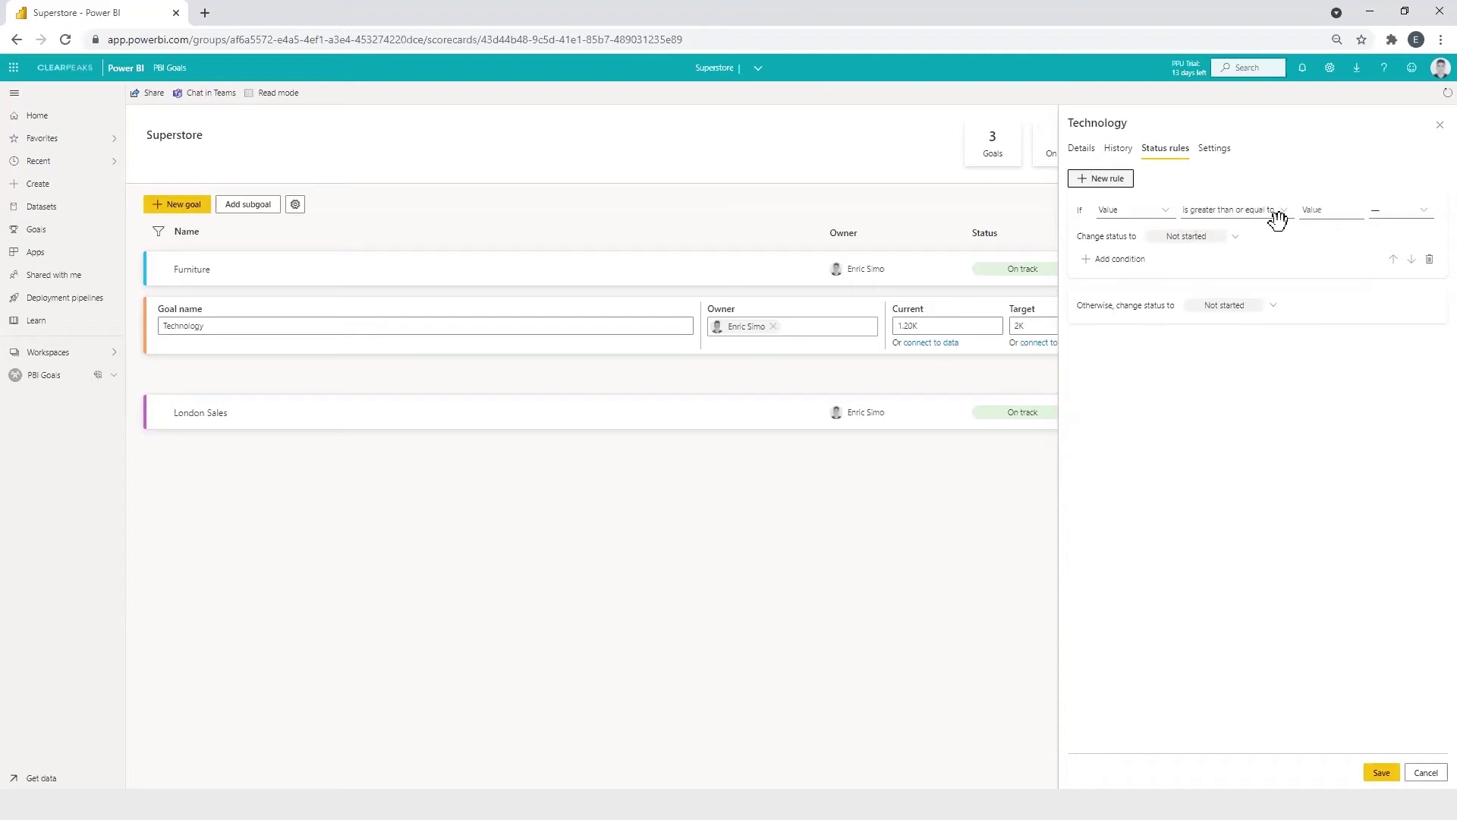
pyautogui.click(1388, 215)
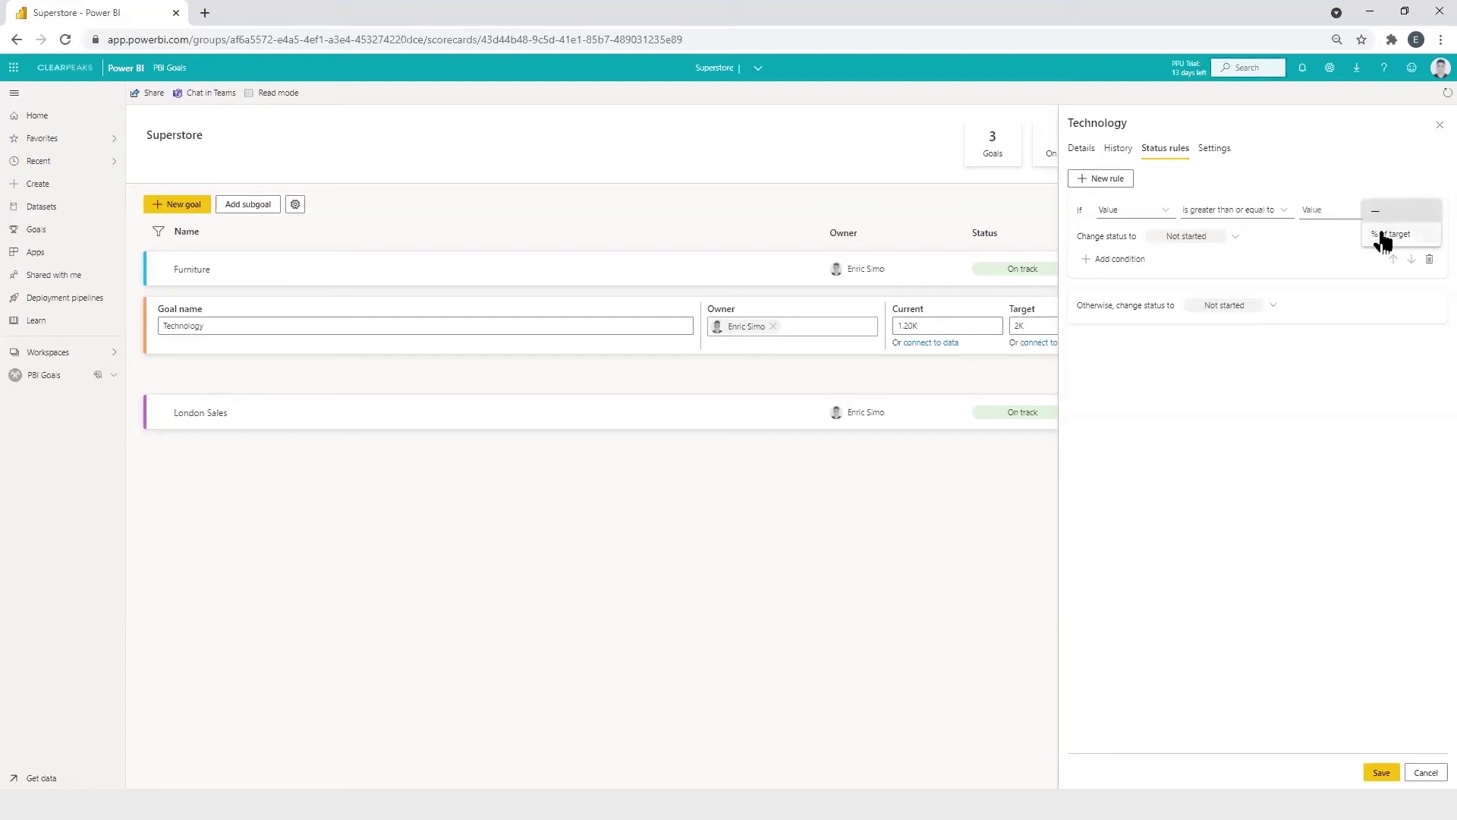
pyautogui.click(1395, 235)
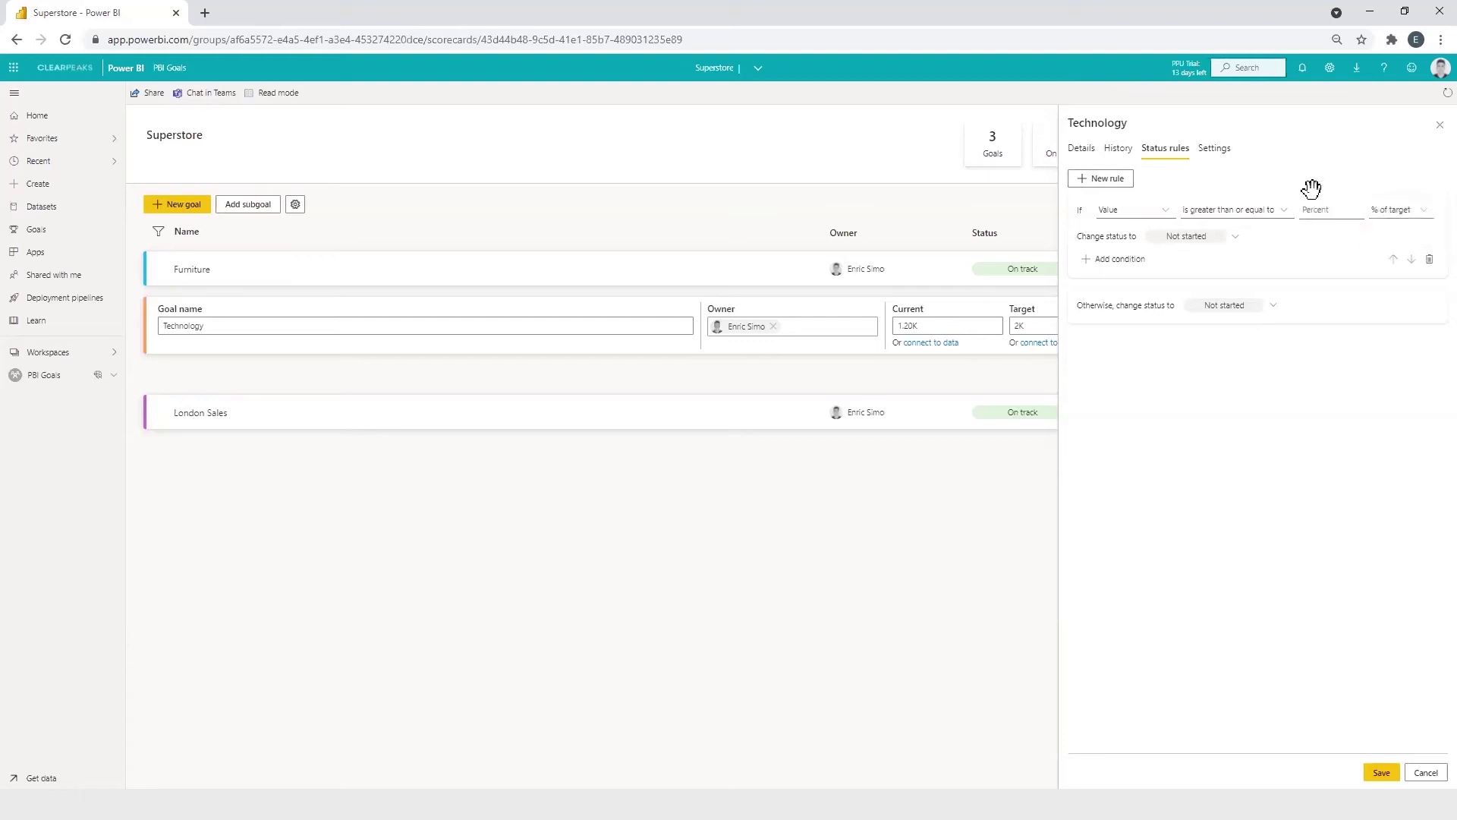
pyautogui.click(1362, 211)
pyautogui.write('100')
pyautogui.click(1216, 240)
pyautogui.click(1202, 356)
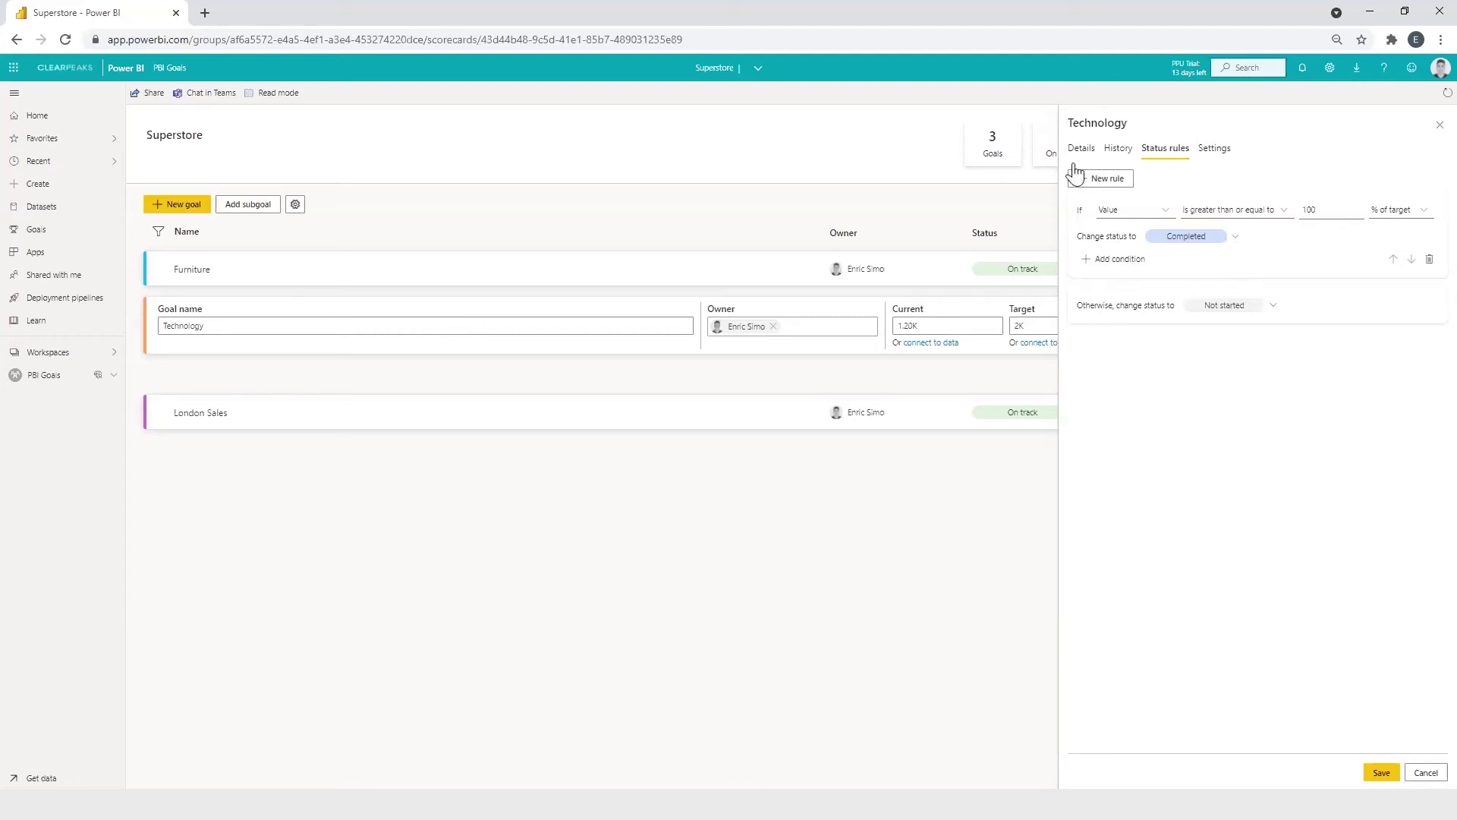
pyautogui.click(1230, 319)
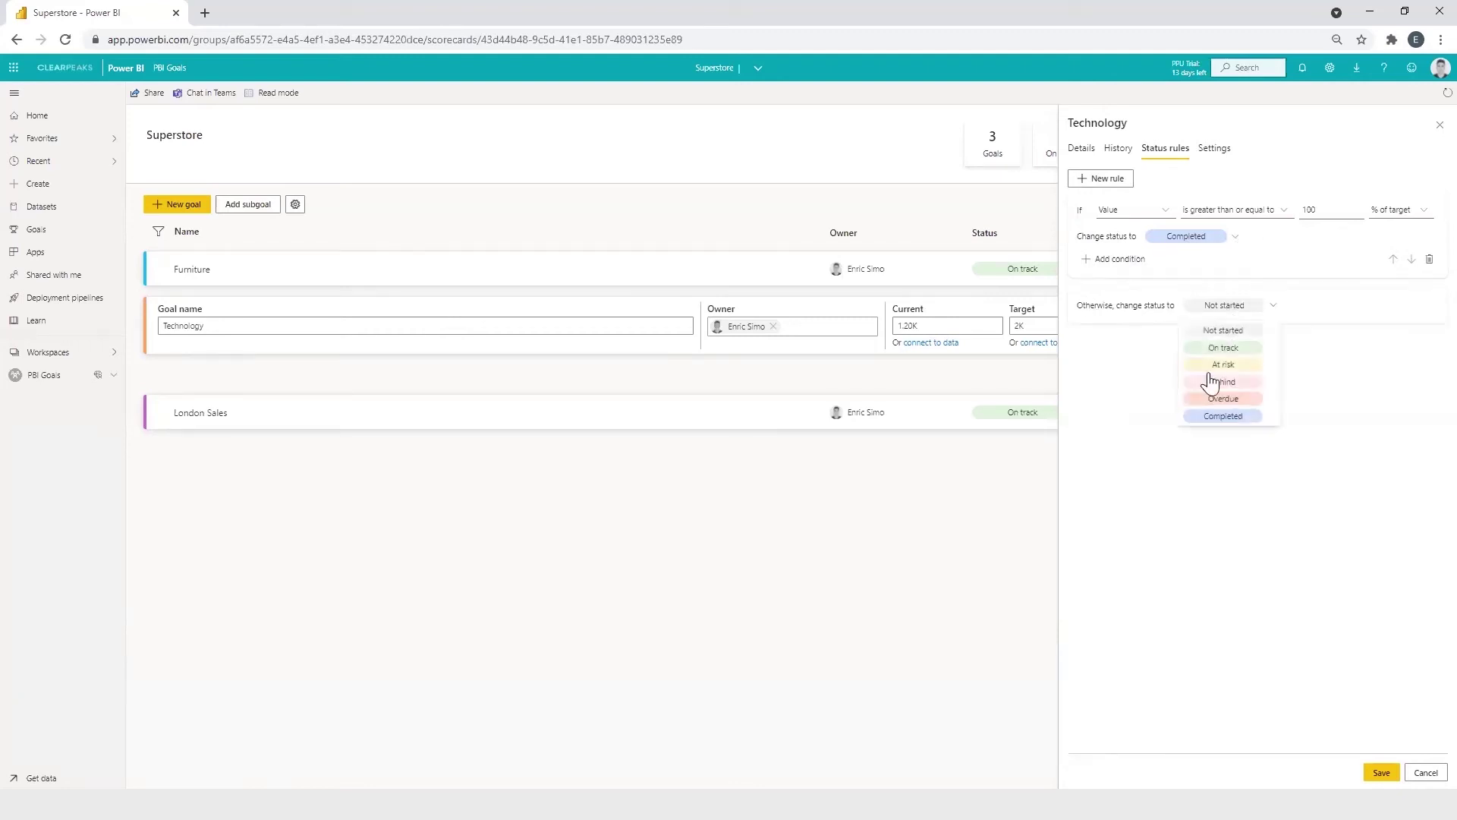
pyautogui.click(1207, 386)
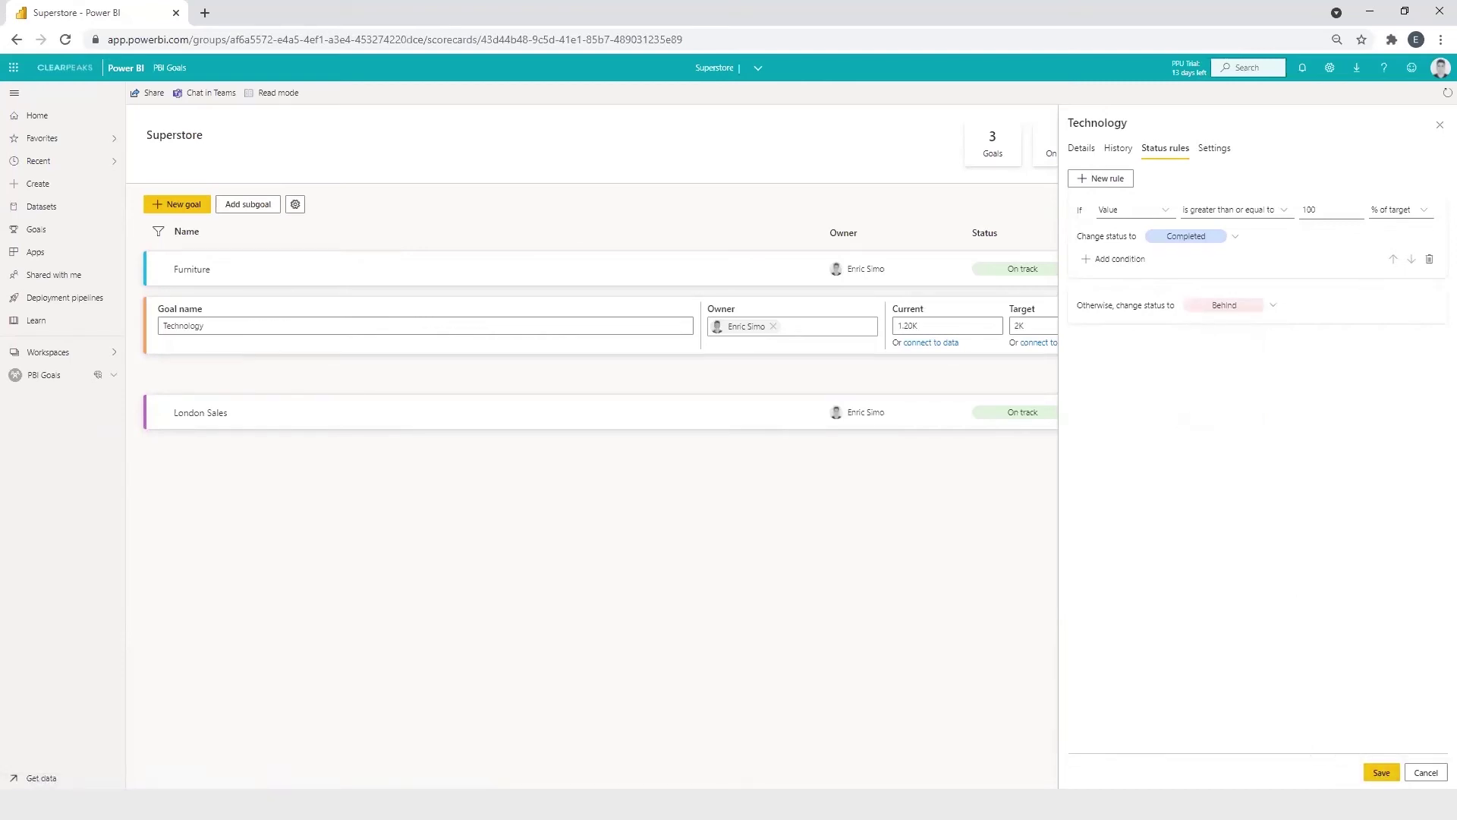
pyautogui.click(1381, 772)
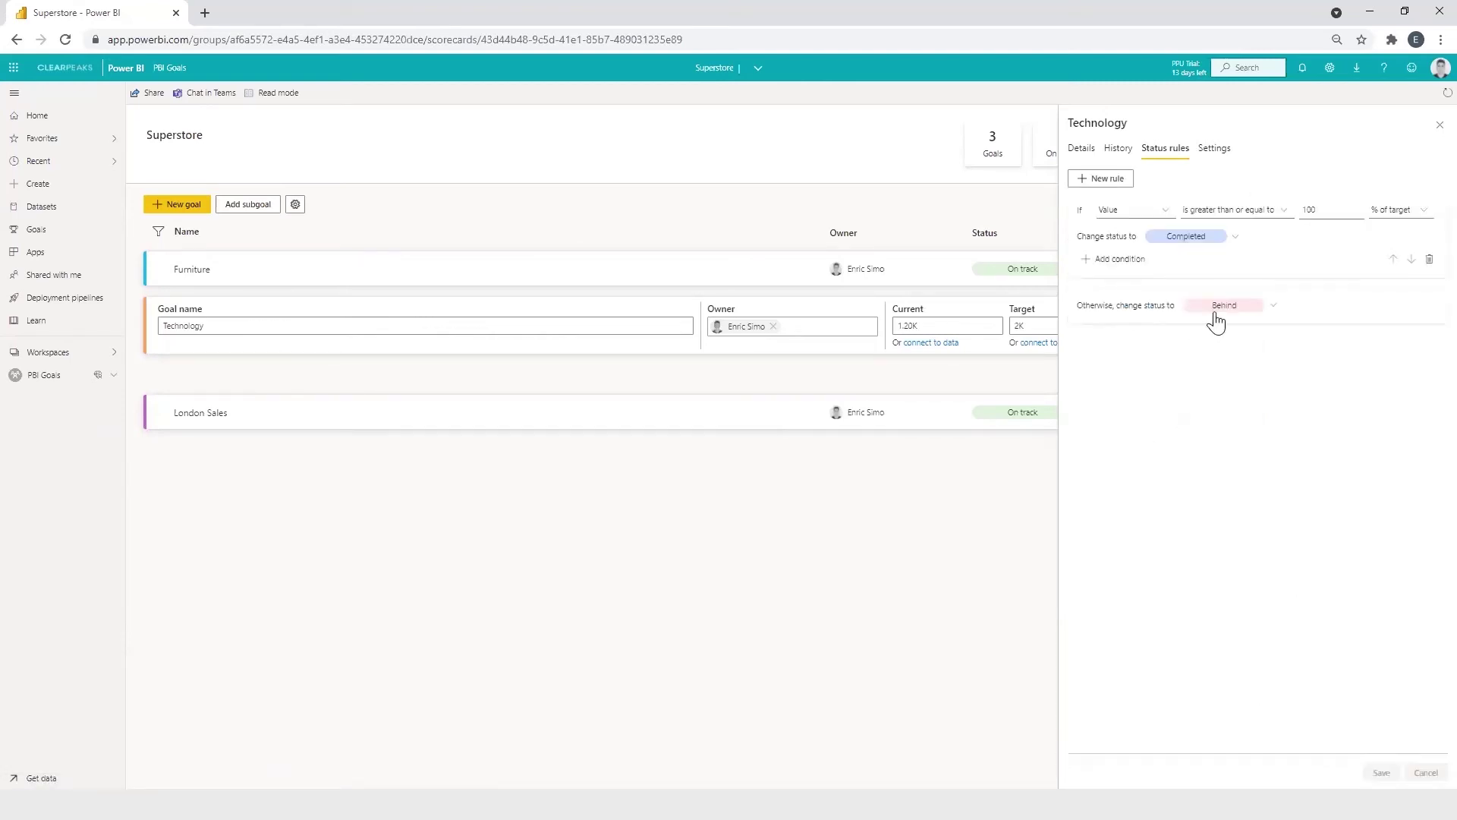
# Close the rules pane and save Technology, which now shows Behind at 1.20K of 2K
pyautogui.click(1427, 131)
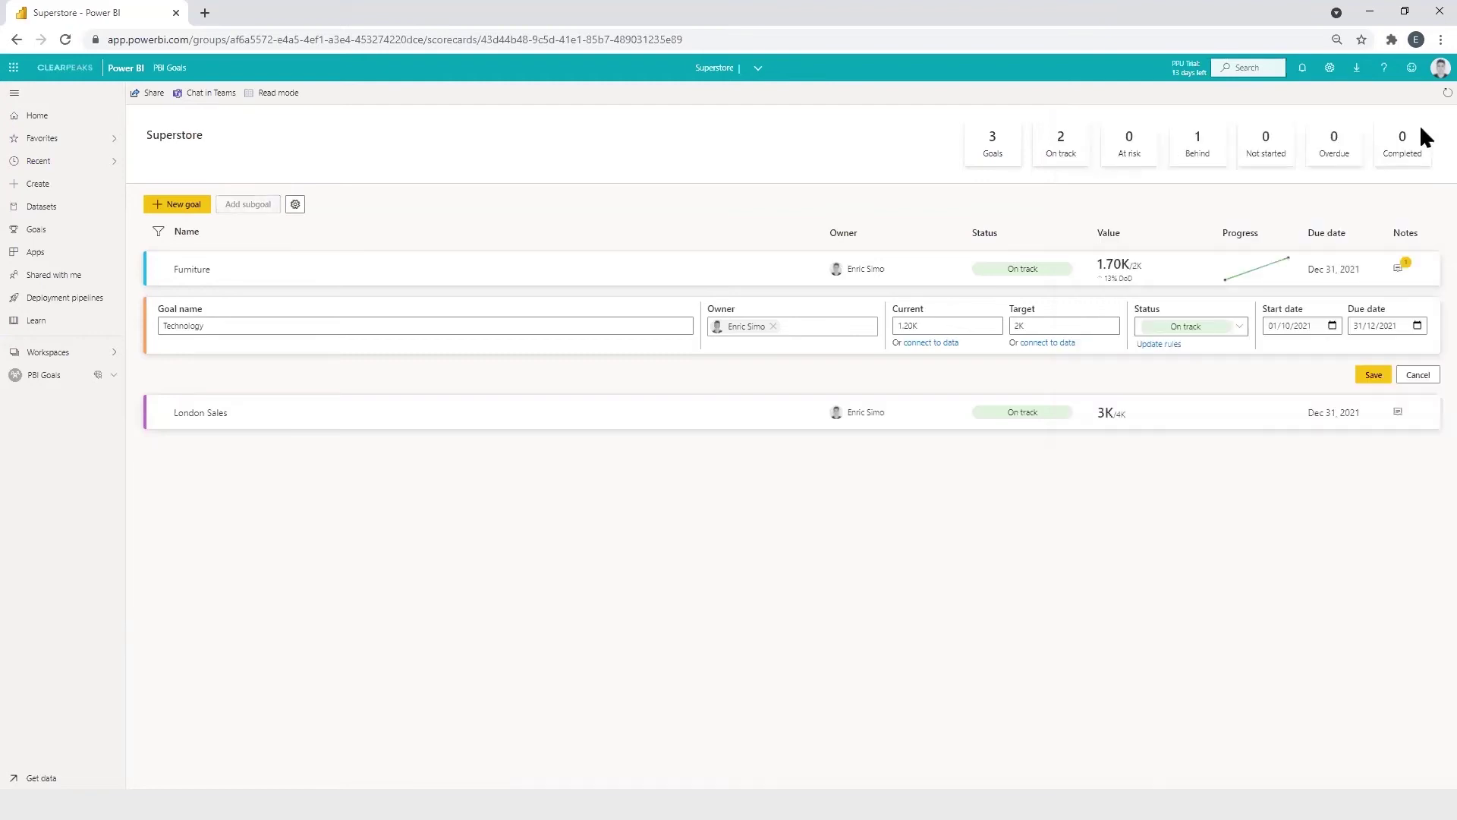
pyautogui.click(1369, 375)
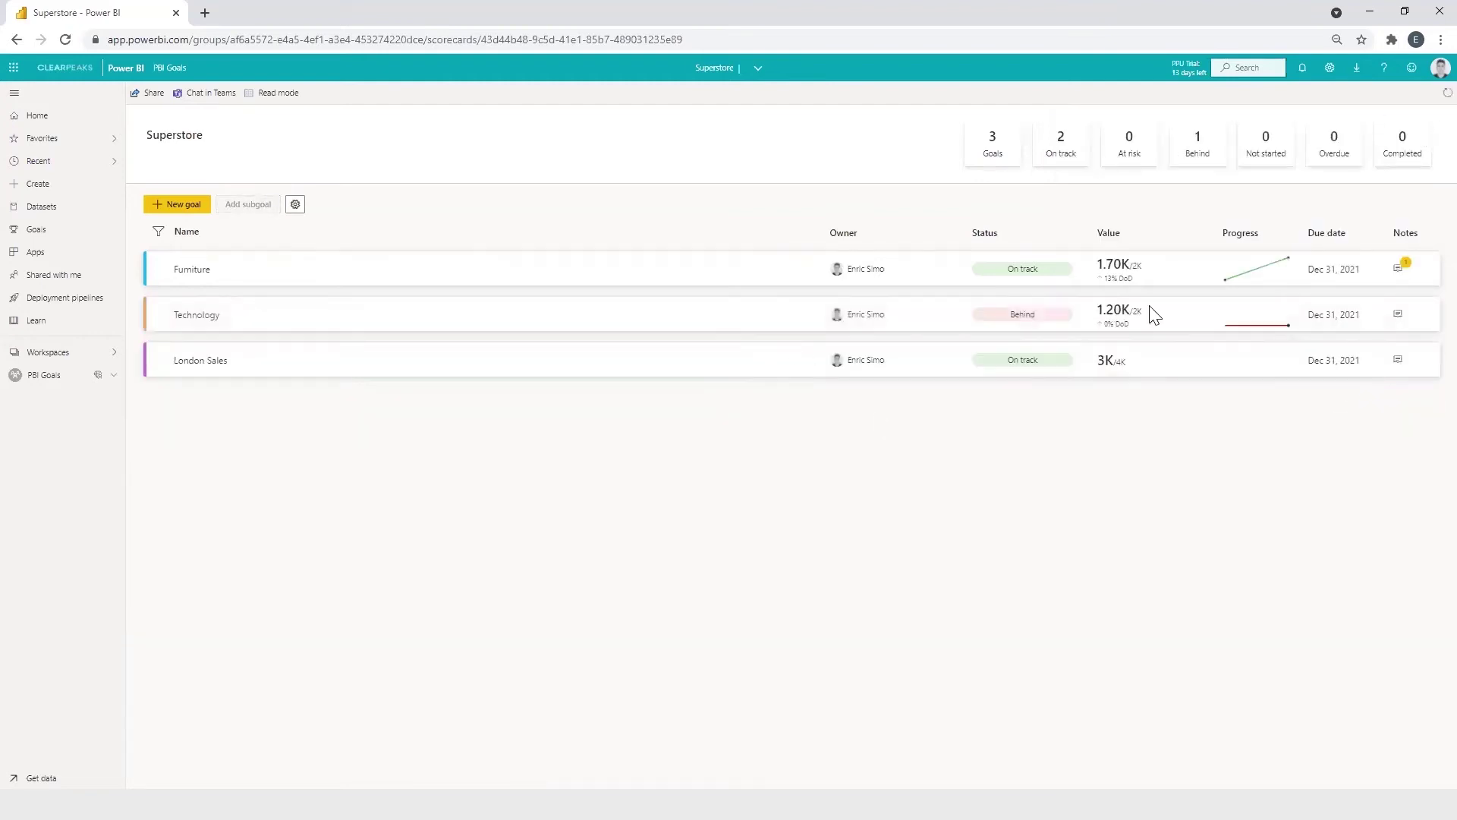
pyautogui.moveTo(1097, 310); pyautogui.dragTo(1126, 310)
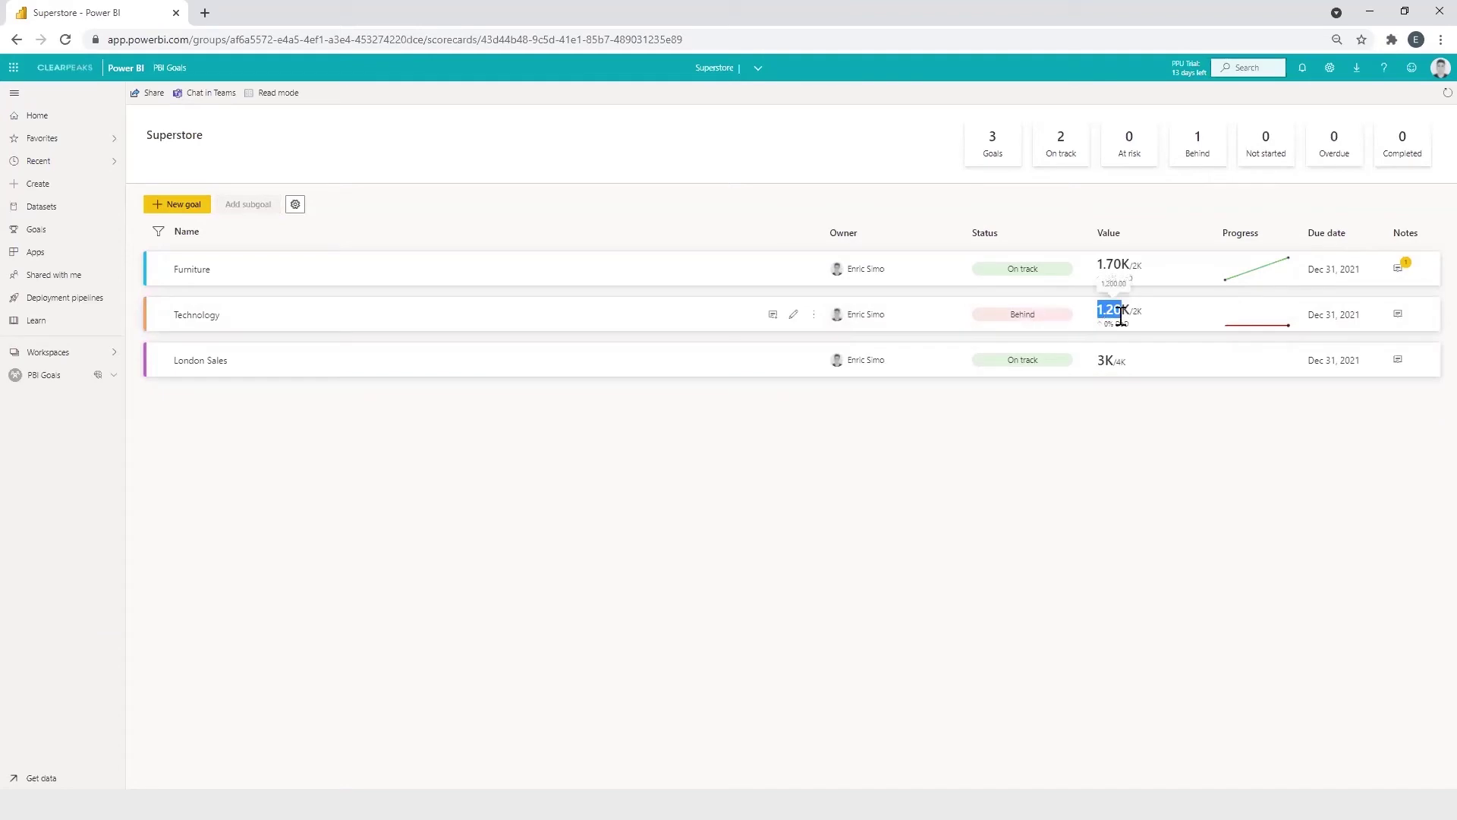
pyautogui.click(1069, 319)
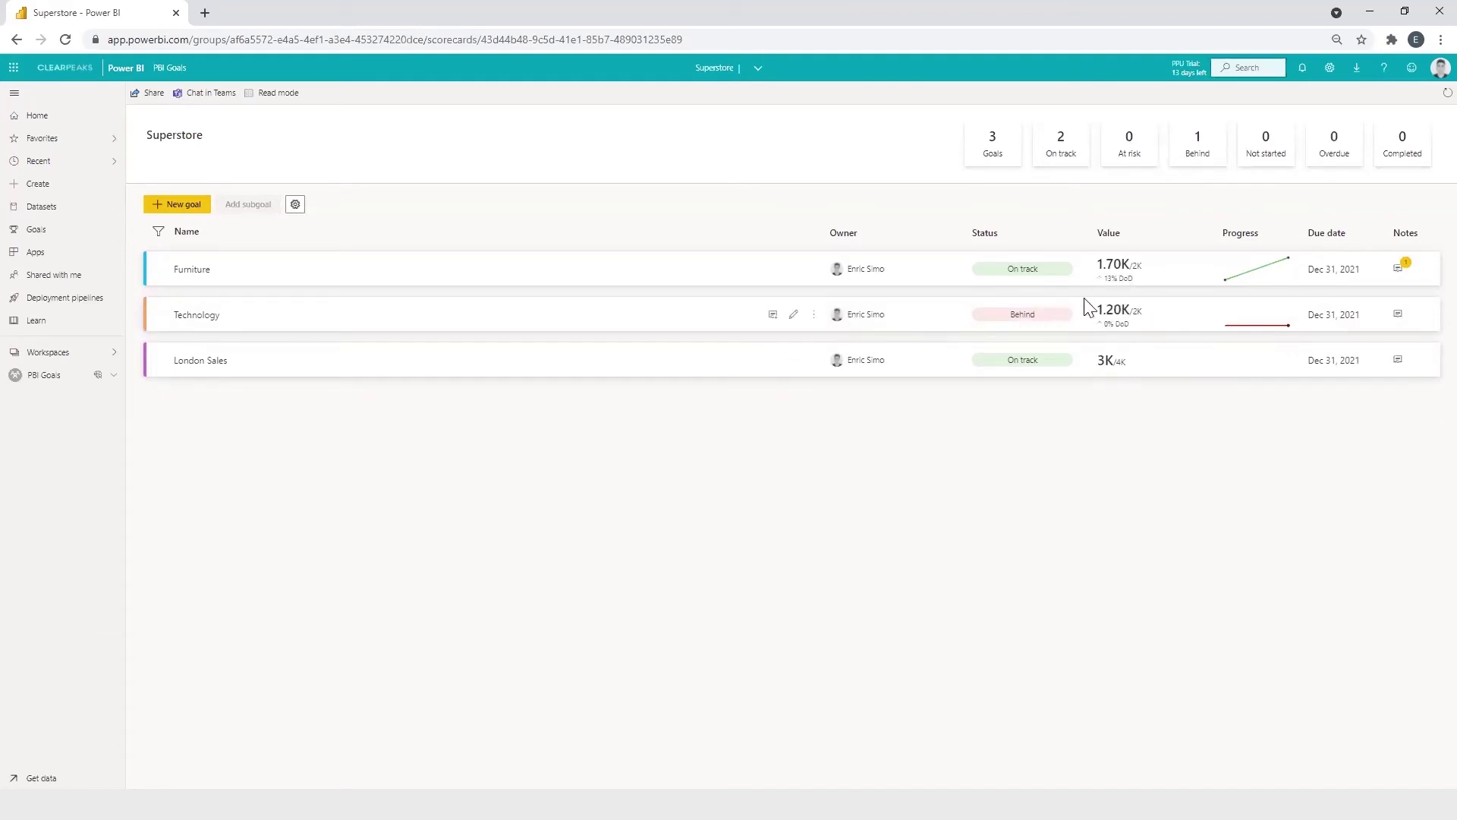
pyautogui.moveTo(1140, 311); pyautogui.dragTo(1096, 311)
# Edit Technology's latest check-in from 1200 to 3000, making it Completed at 3K of 2K
pyautogui.click(1396, 322)
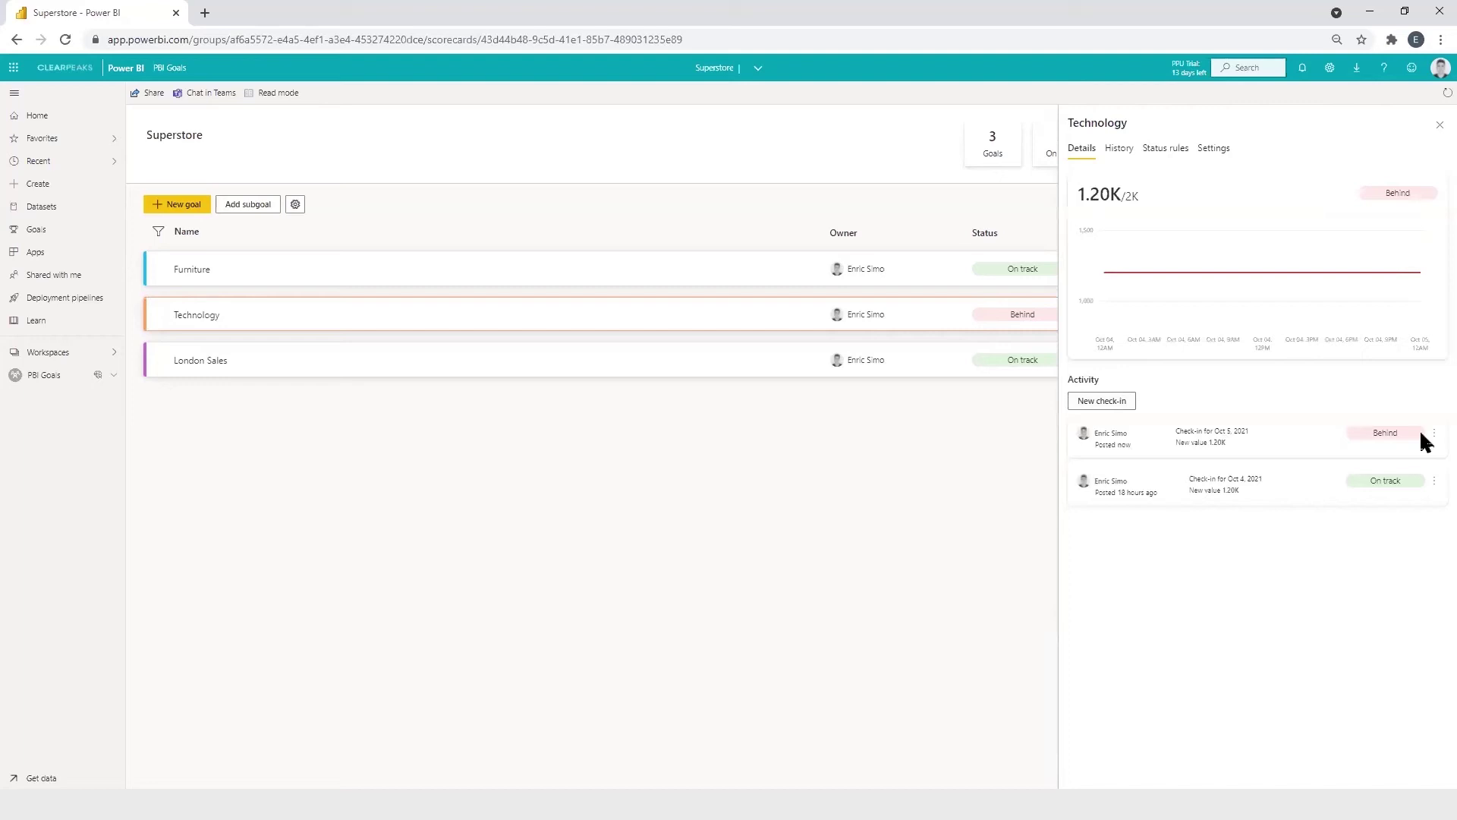
pyautogui.click(1431, 434)
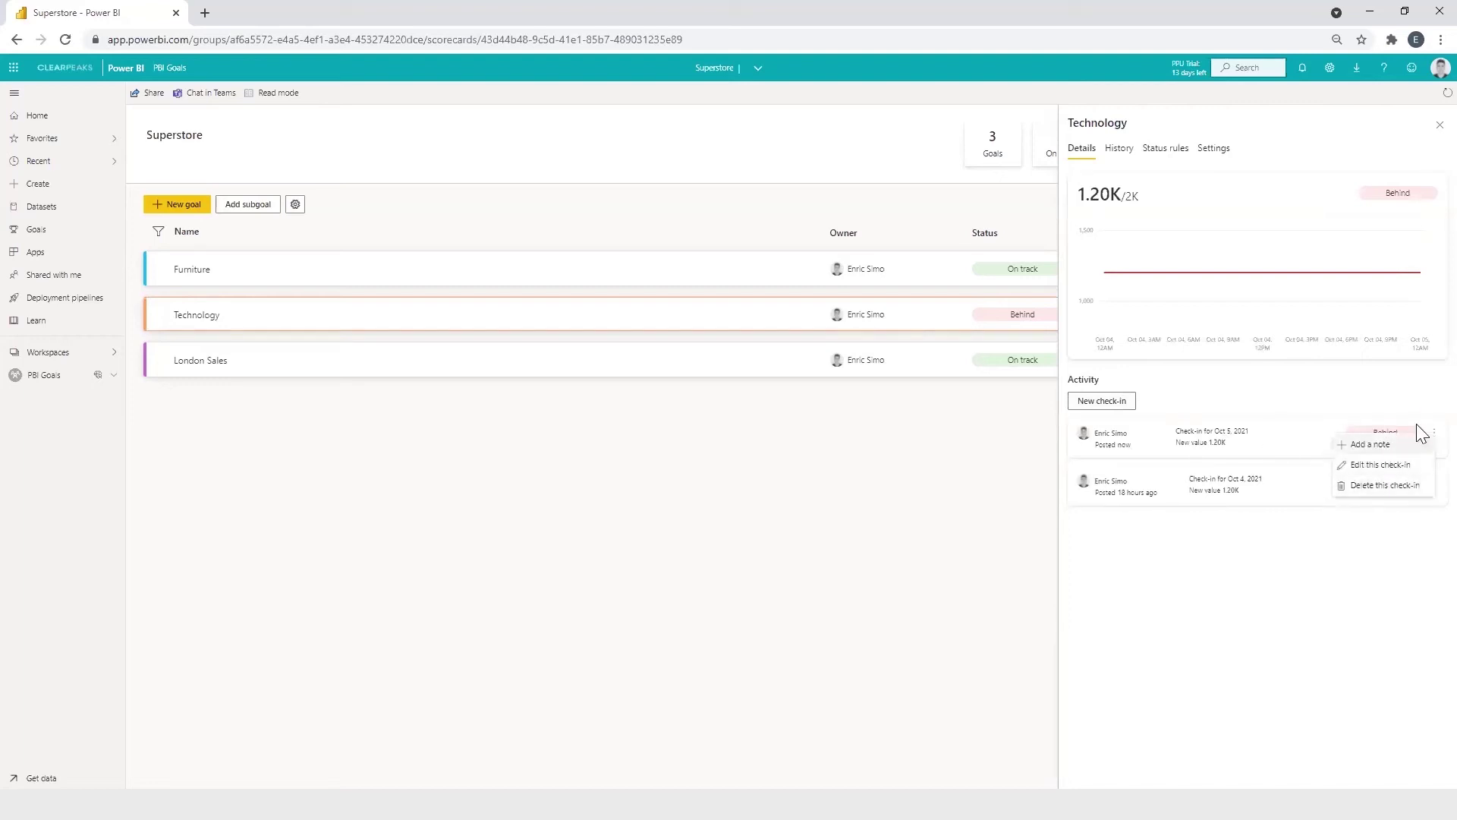
pyautogui.click(1364, 465)
pyautogui.doubleClick(1166, 436)
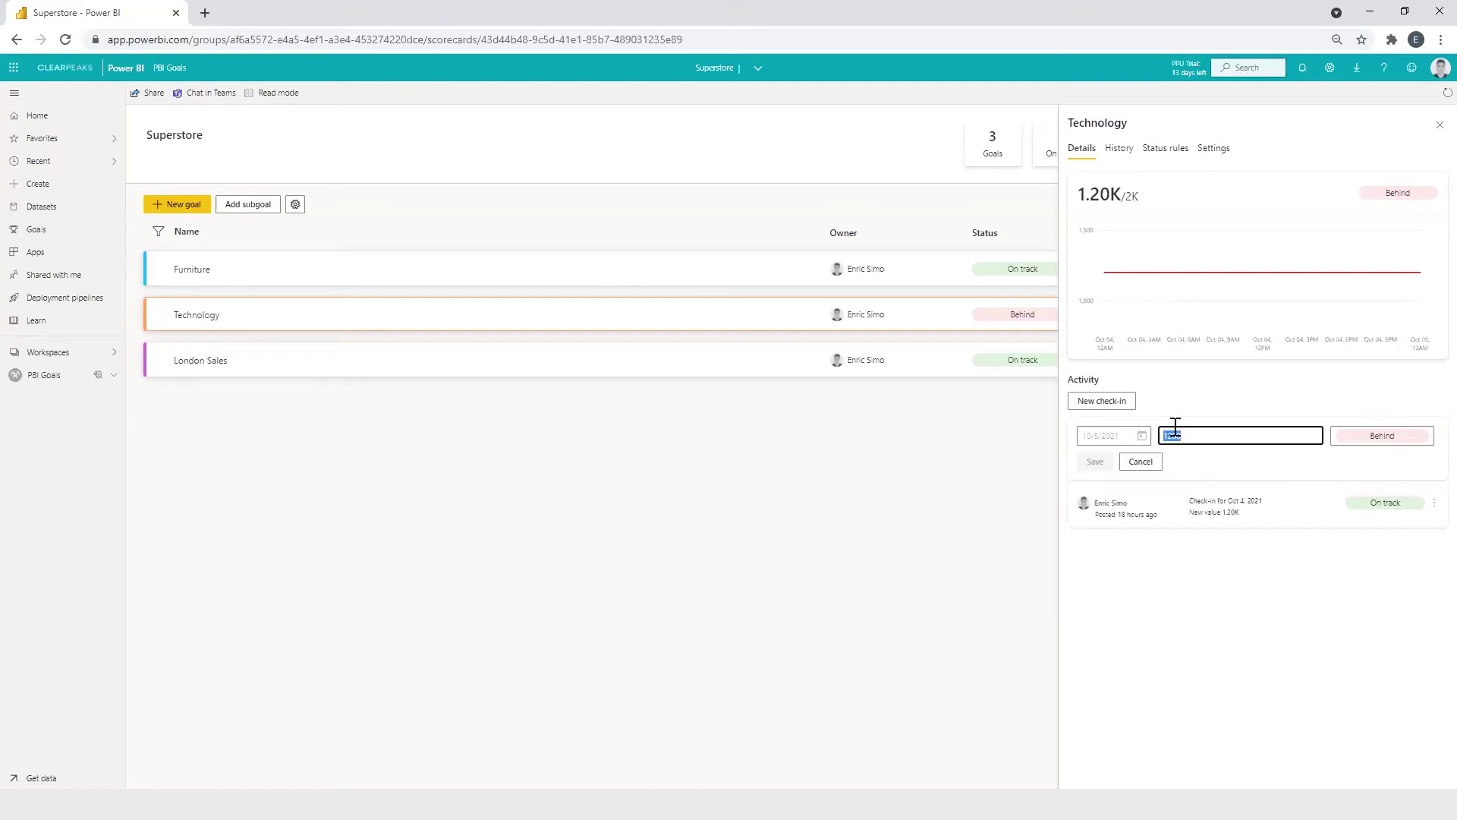
pyautogui.write('2')
pyautogui.click(1126, 197)
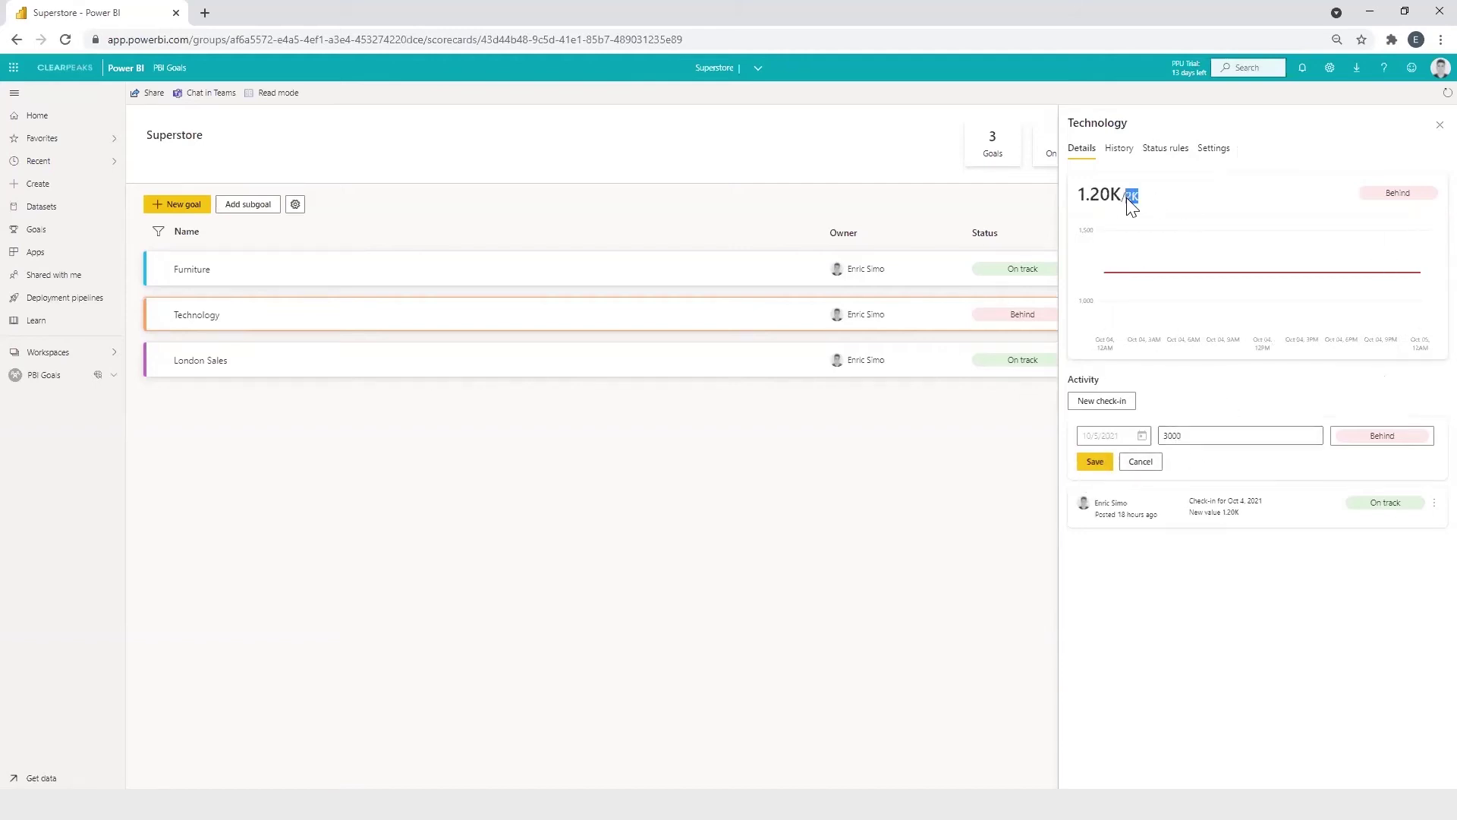
pyautogui.click(1095, 462)
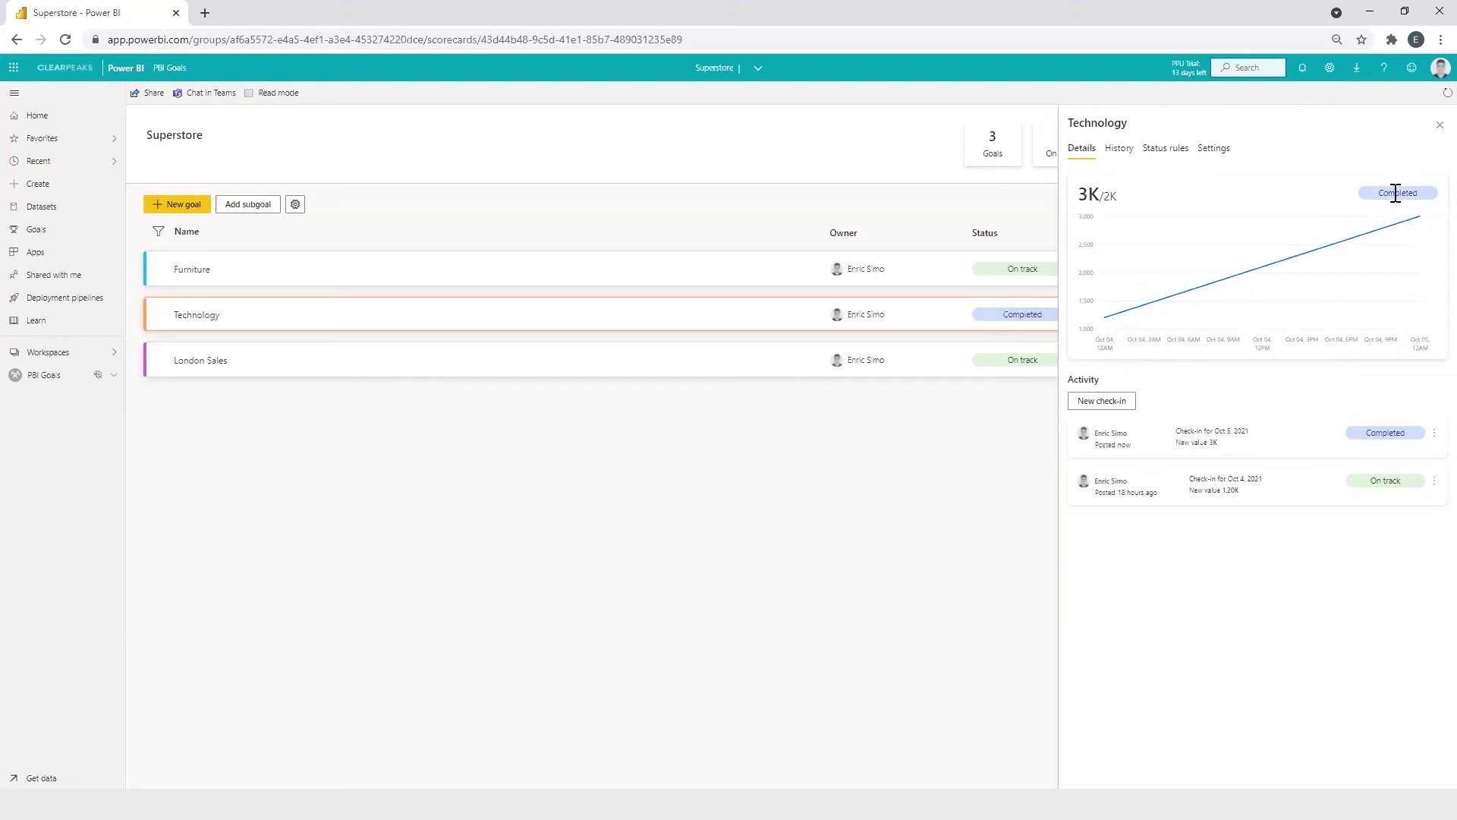
pyautogui.click(1439, 125)
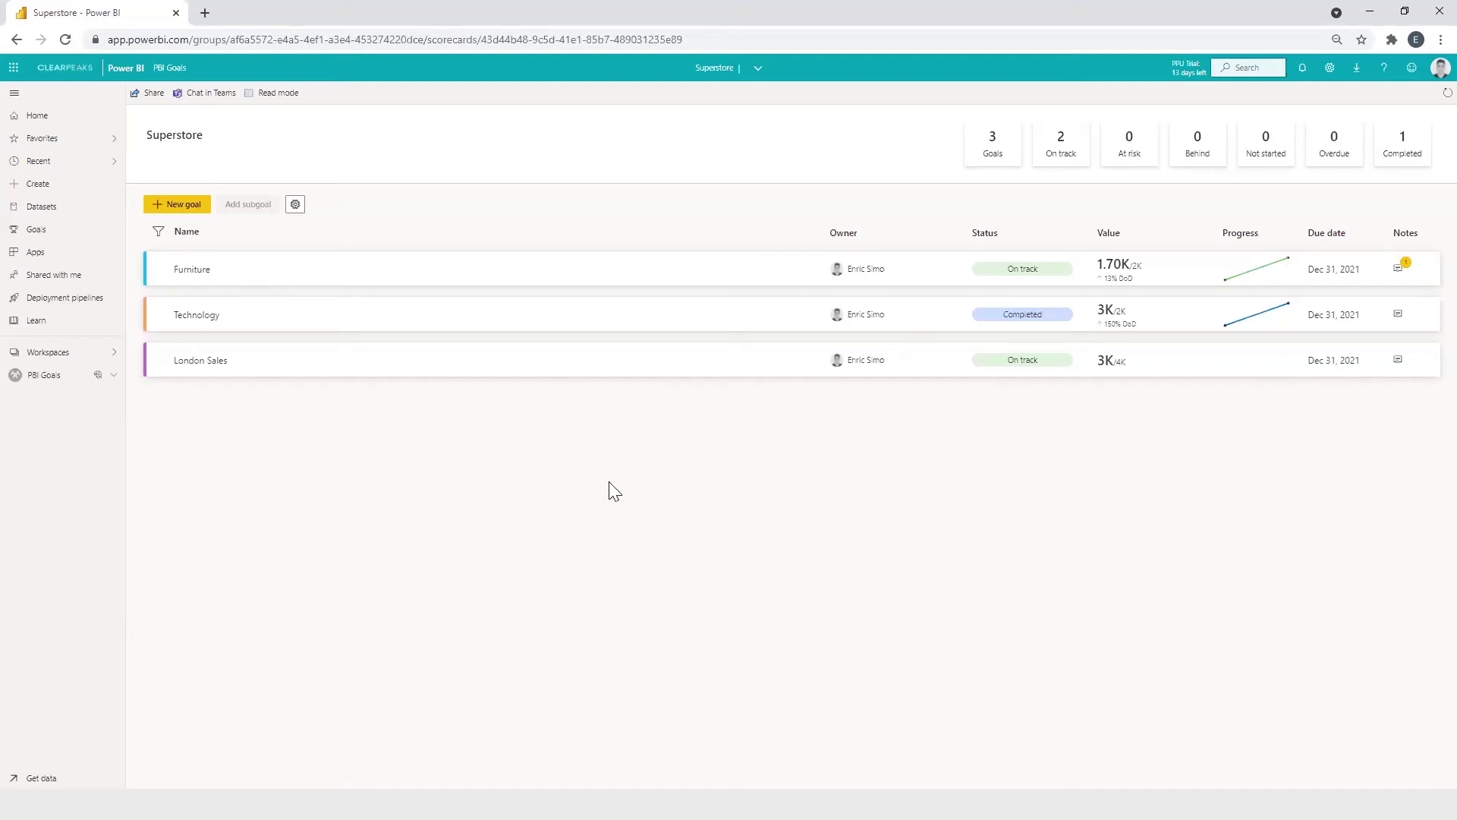
# Add a new goal named Office Supplies and begin connecting its current value to data
pyautogui.click(159, 204)
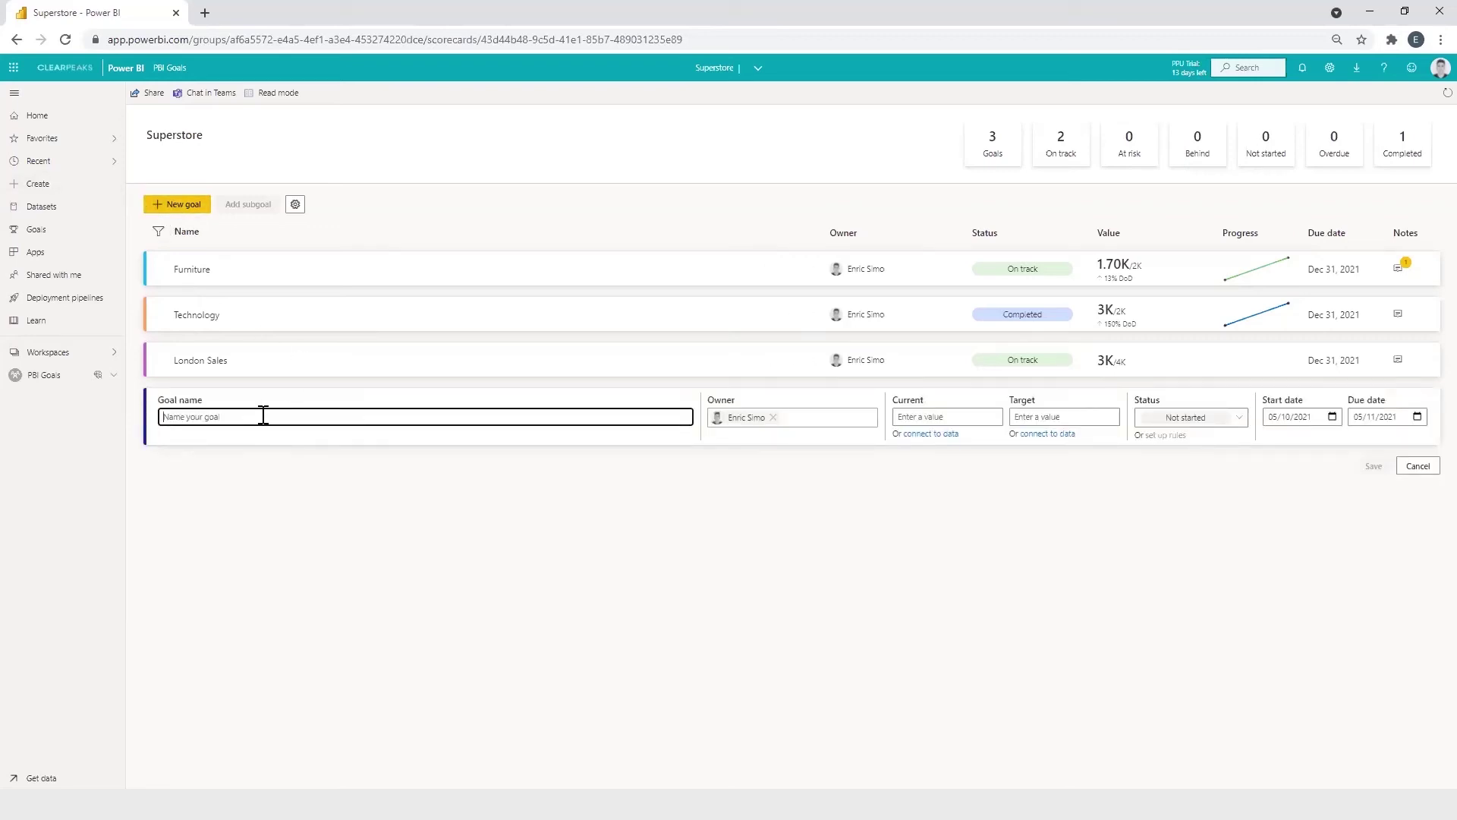
pyautogui.write('C')
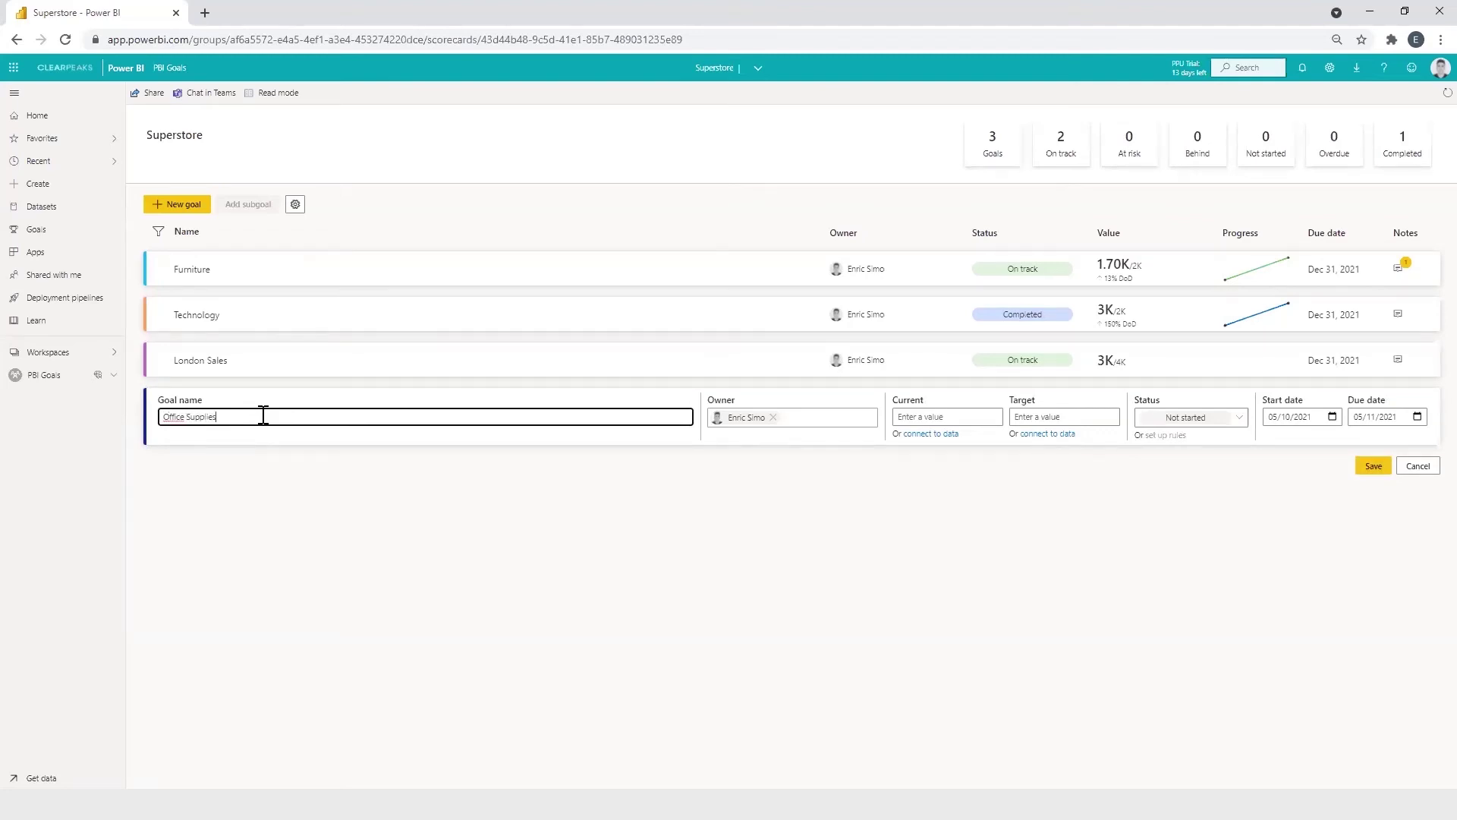
pyautogui.click(915, 440)
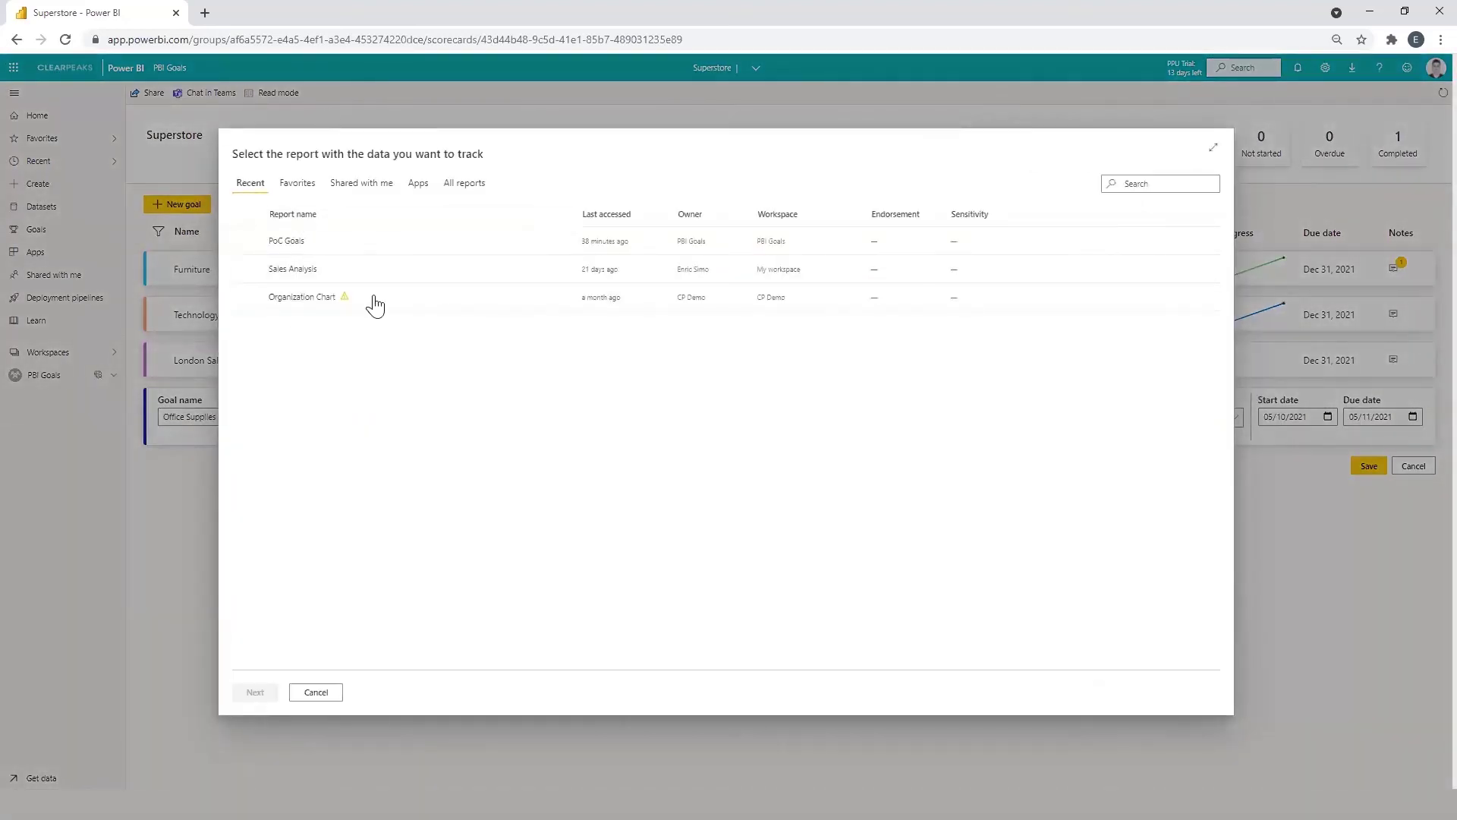
# Link Office Supplies' current value to the Sales total in the PoC Goals report
pyautogui.click(274, 243)
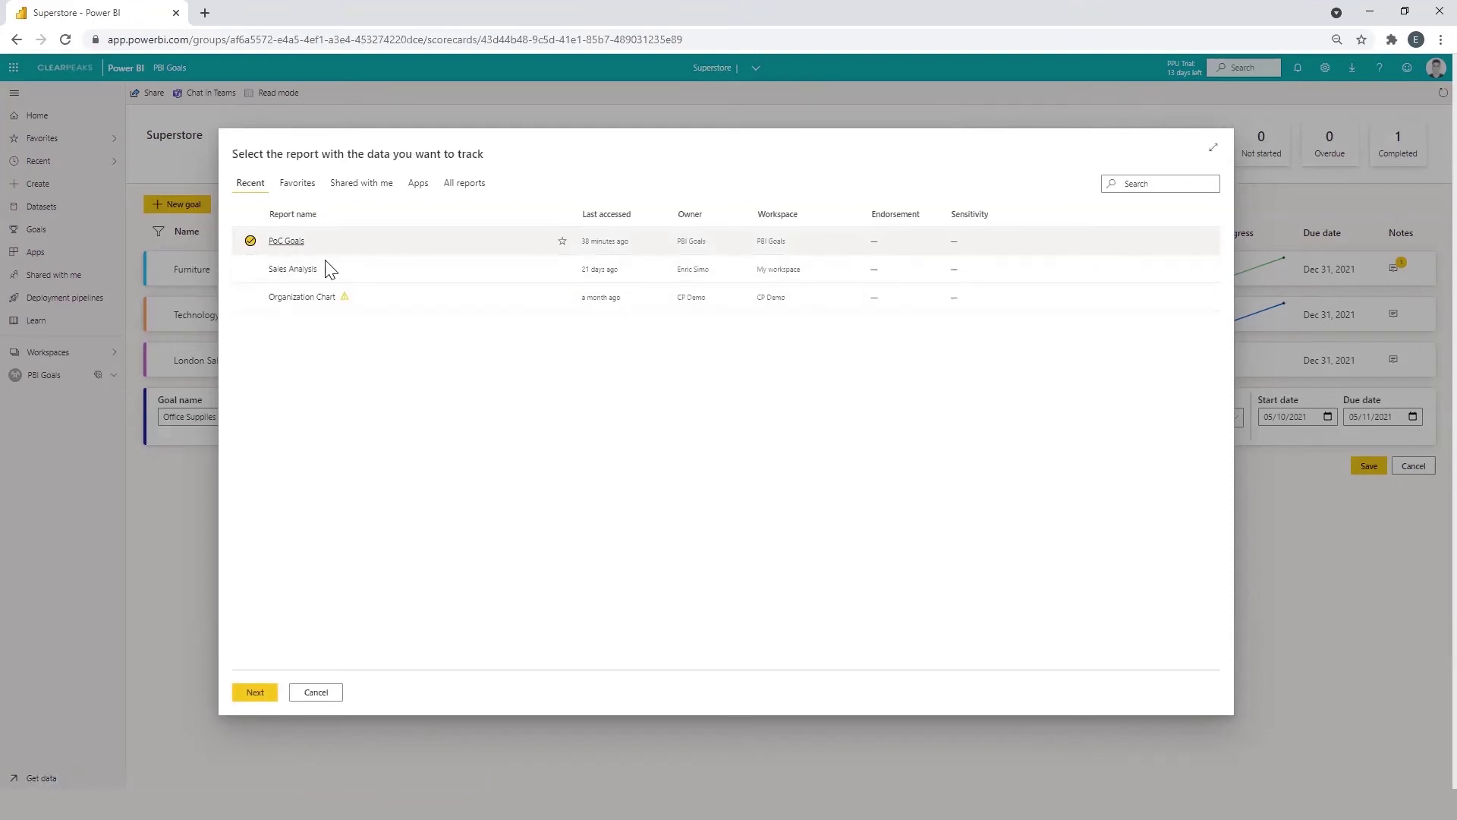
pyautogui.click(251, 693)
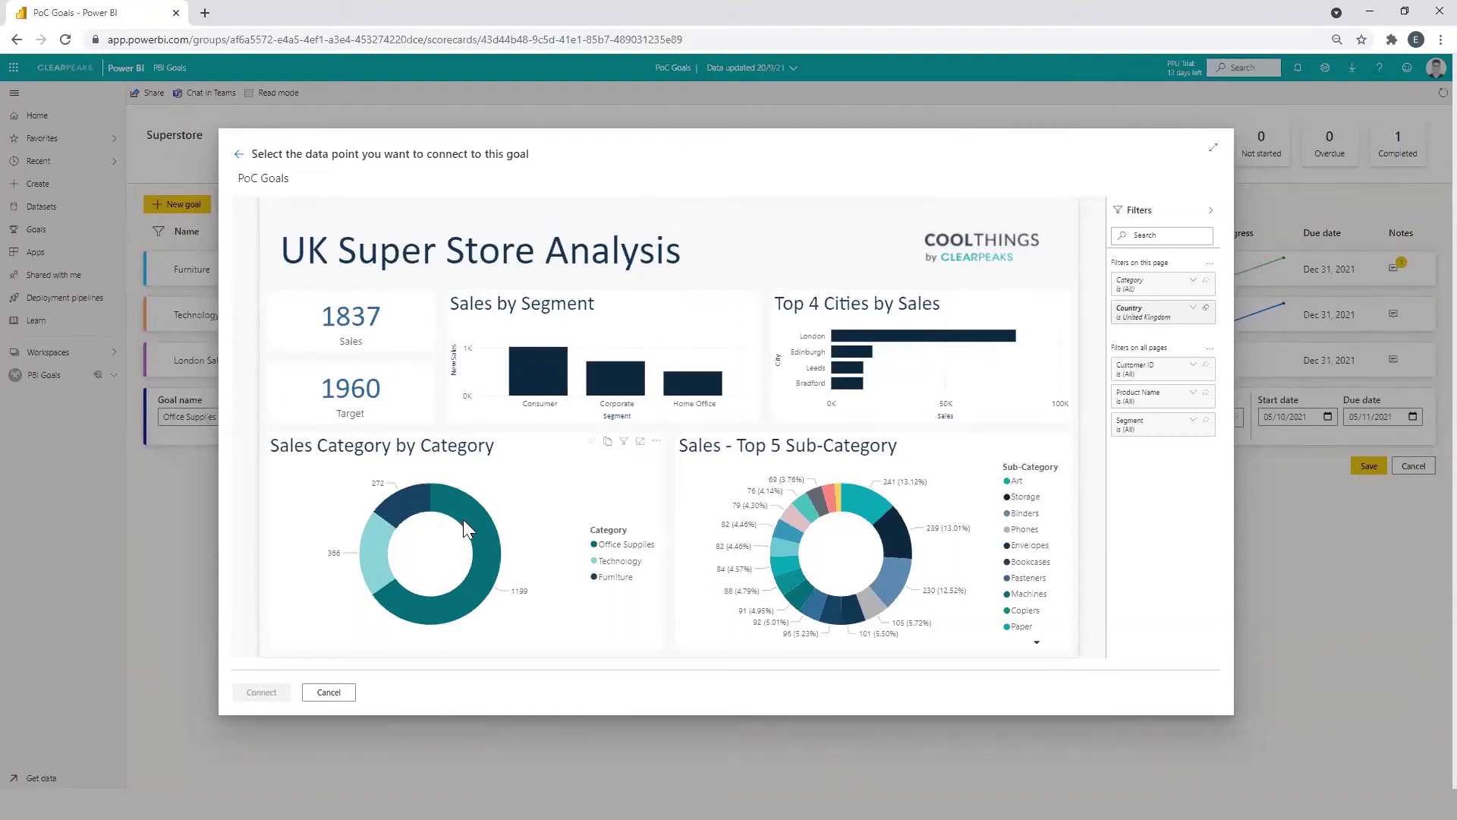
pyautogui.click(617, 545)
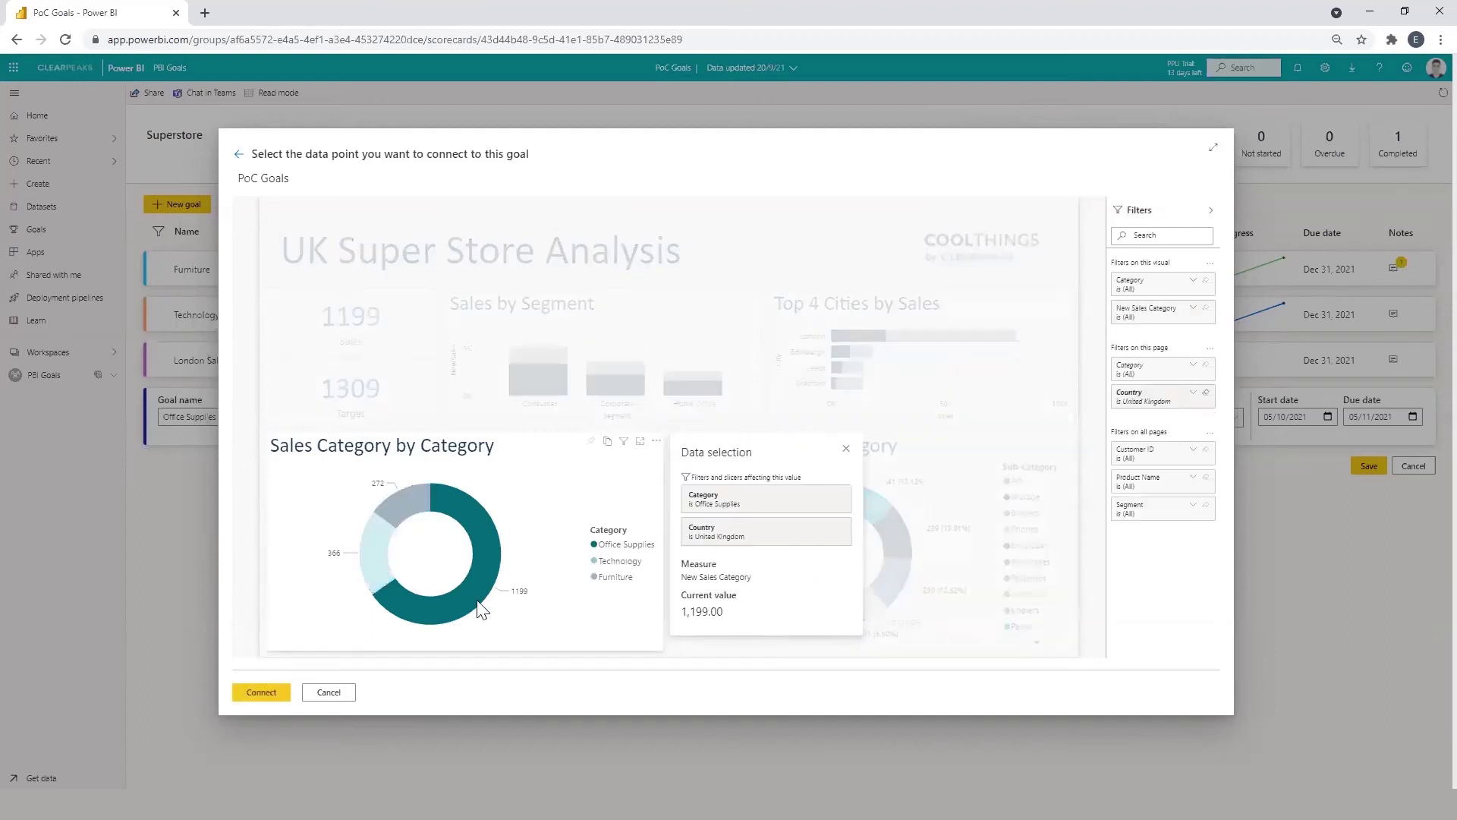
pyautogui.click(350, 319)
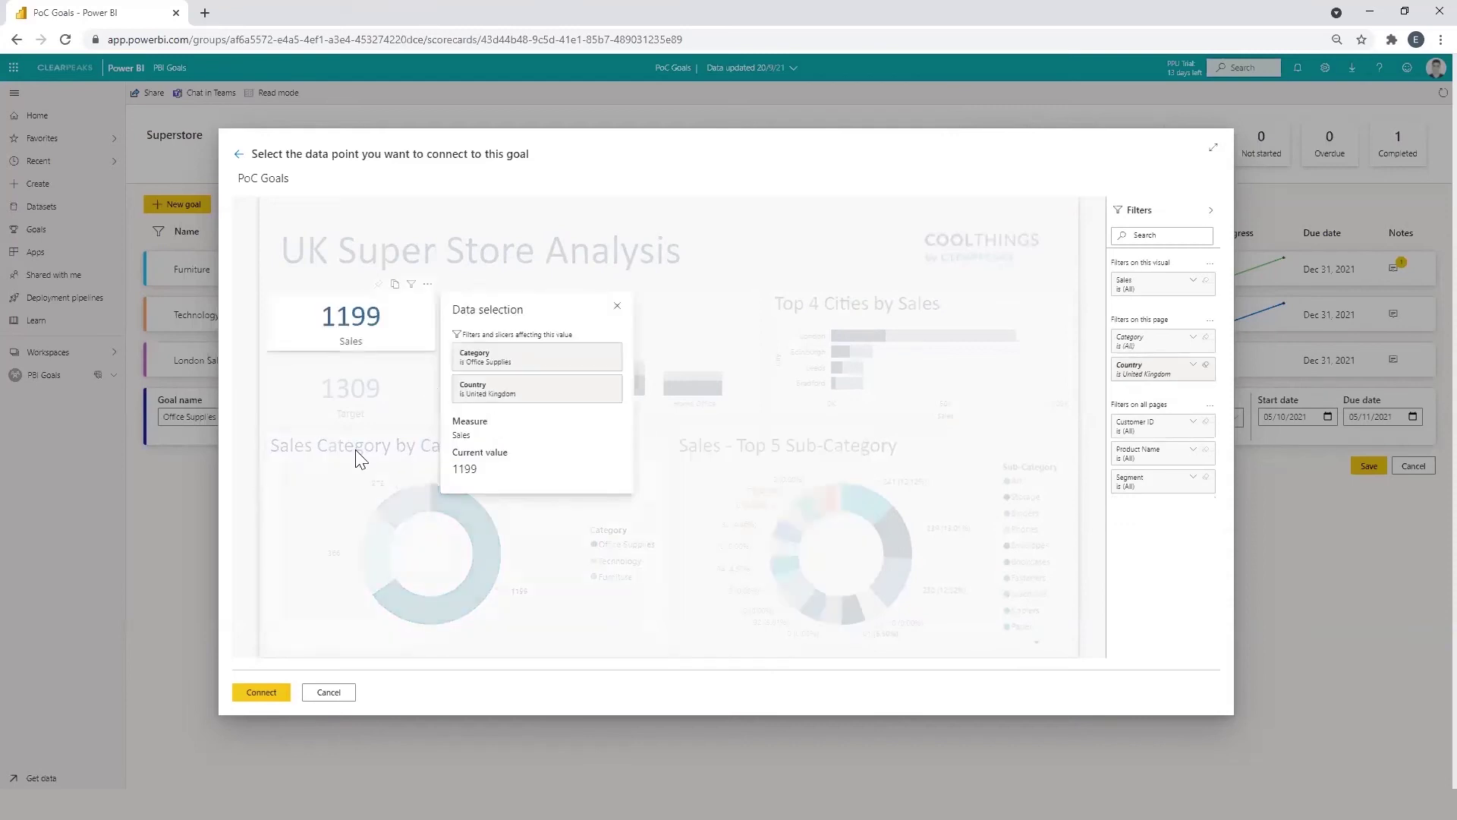
pyautogui.click(264, 695)
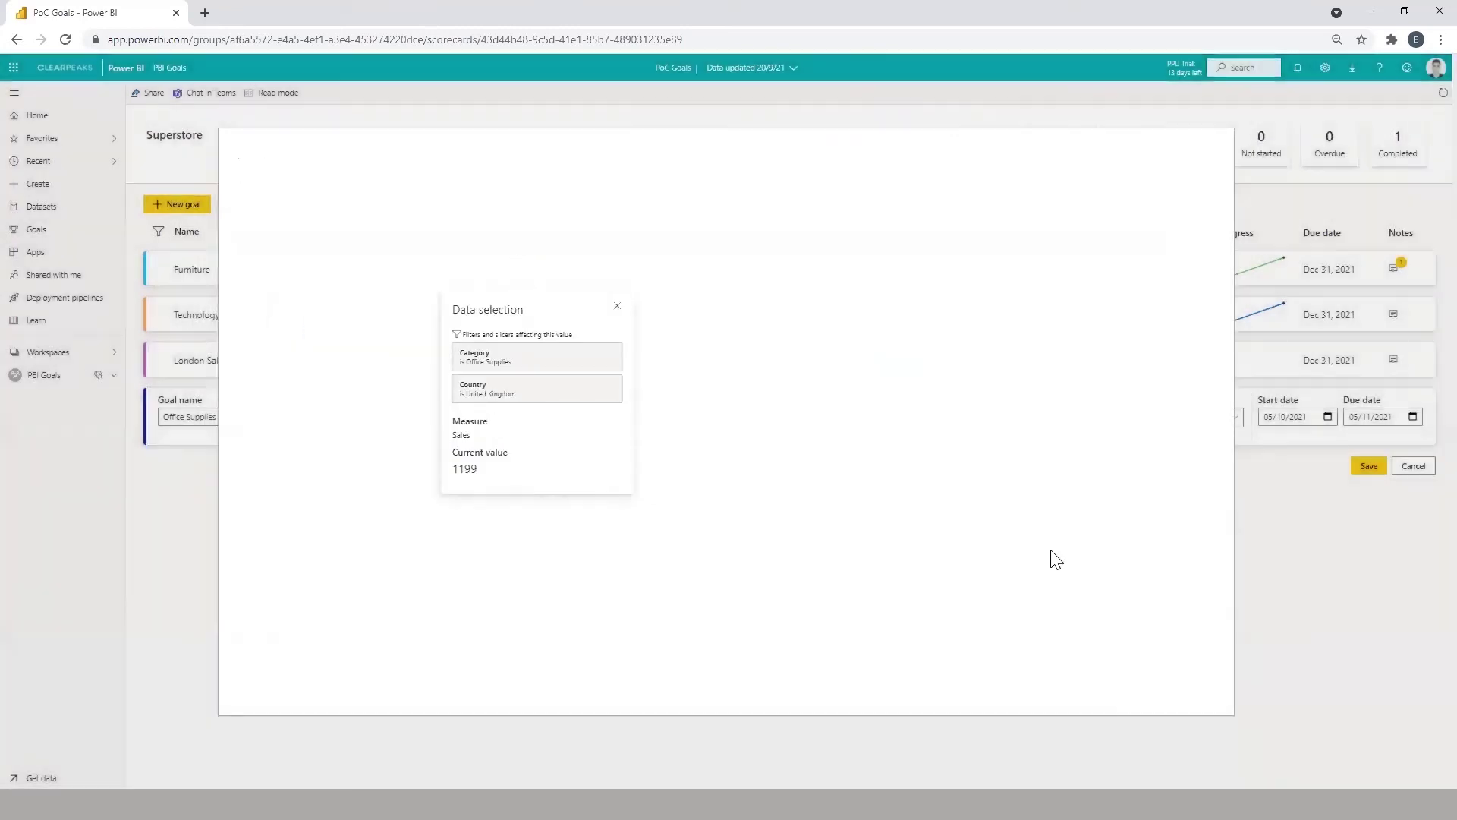
# Link Office Supplies' target value to the Target figure in the PoC Goals report
pyautogui.click(1048, 433)
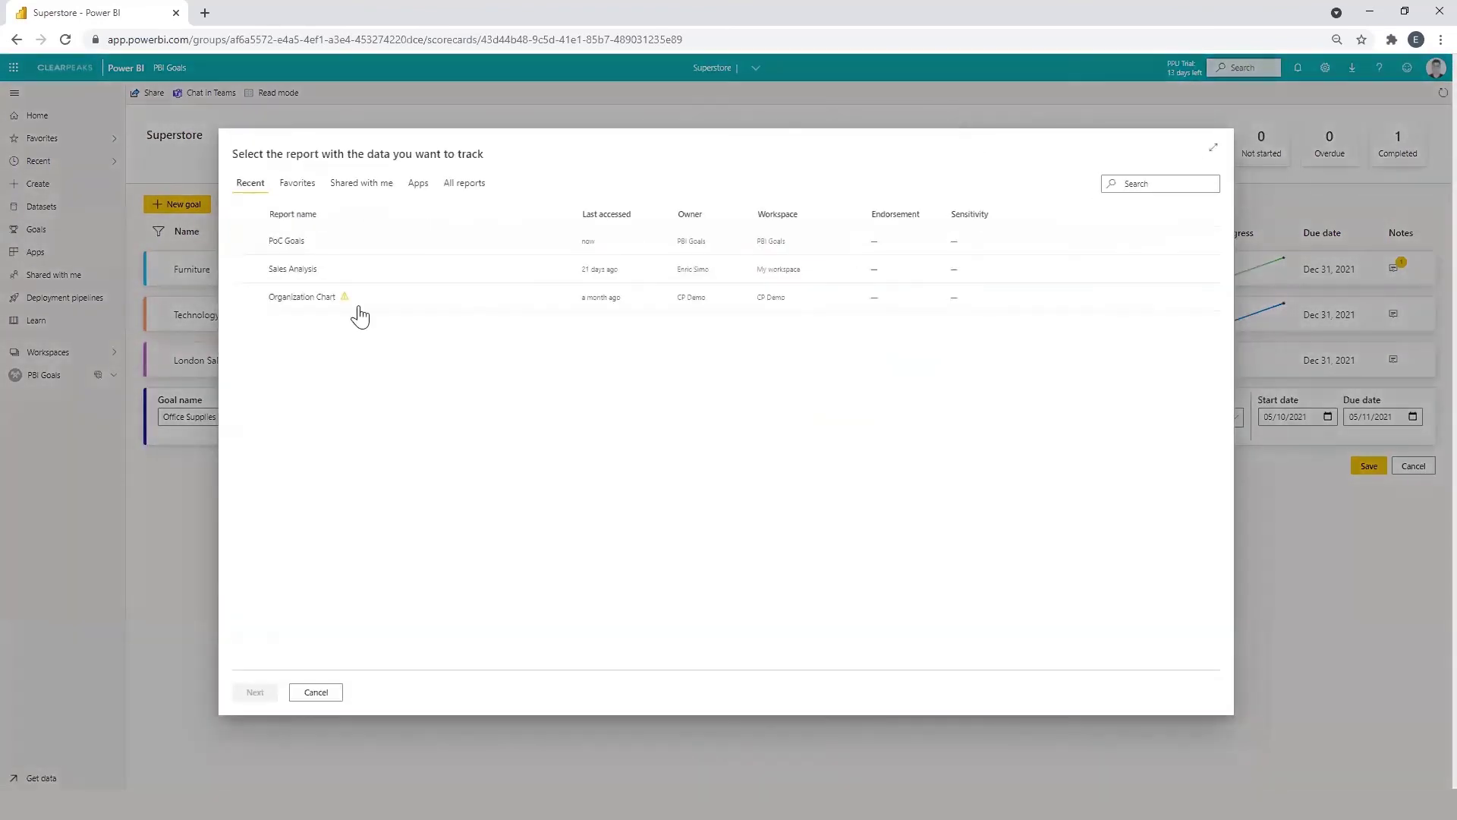
pyautogui.click(273, 243)
pyautogui.click(255, 691)
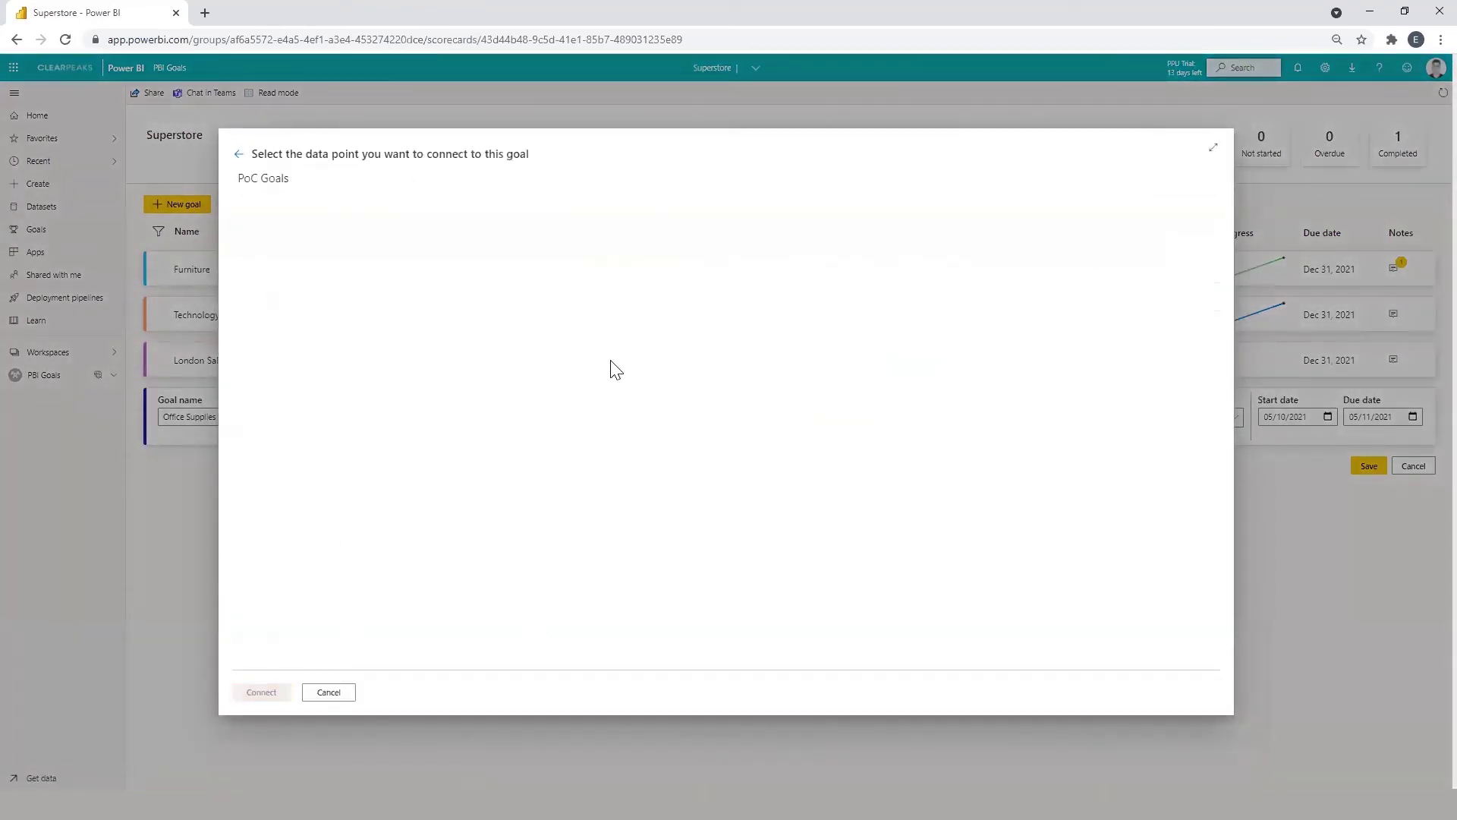
pyautogui.click(483, 554)
pyautogui.click(333, 410)
pyautogui.click(267, 693)
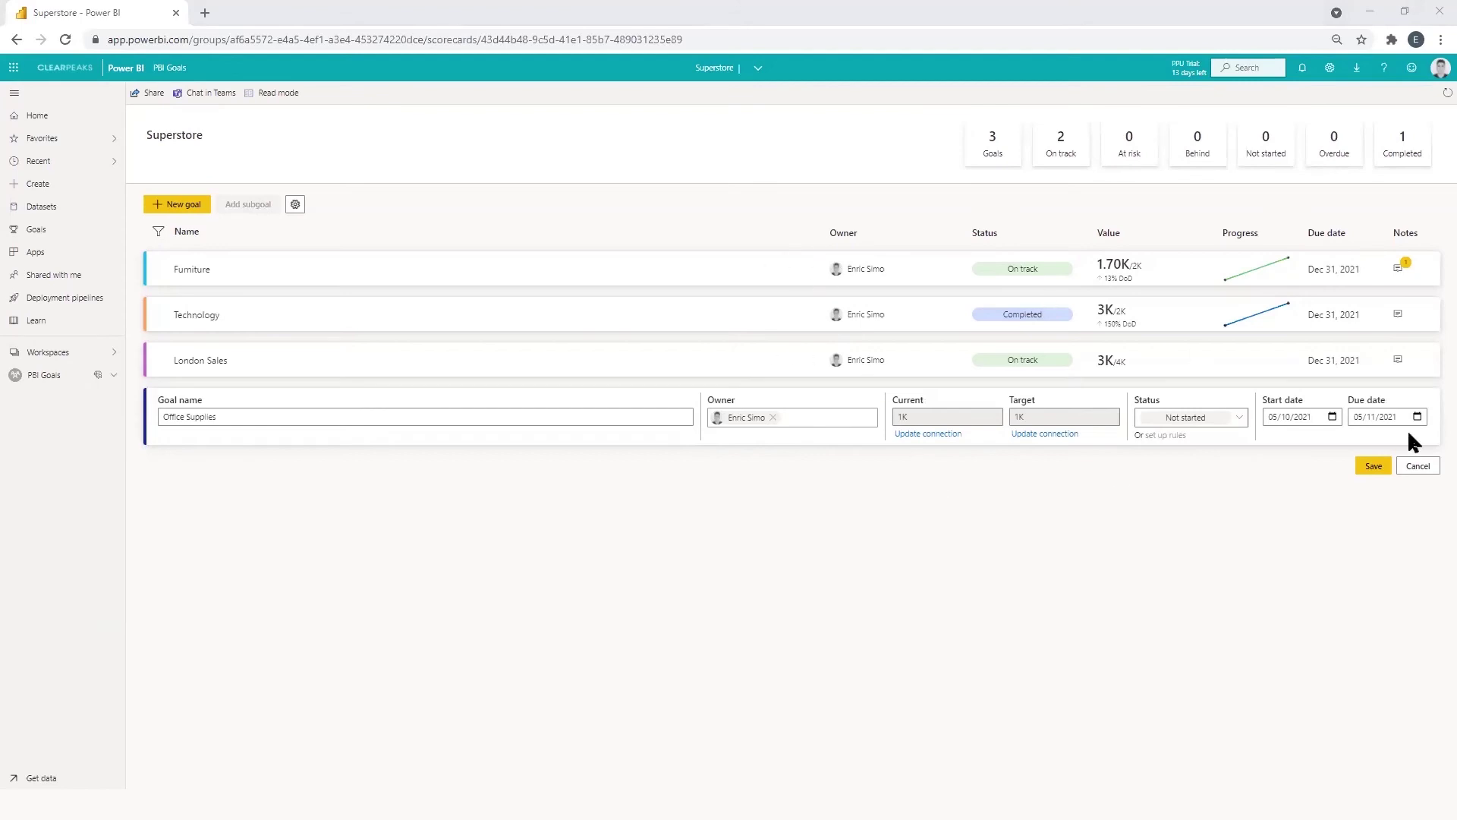
# Set the Office Supplies goal status to On track and change its start date month to 01
pyautogui.click(1230, 417)
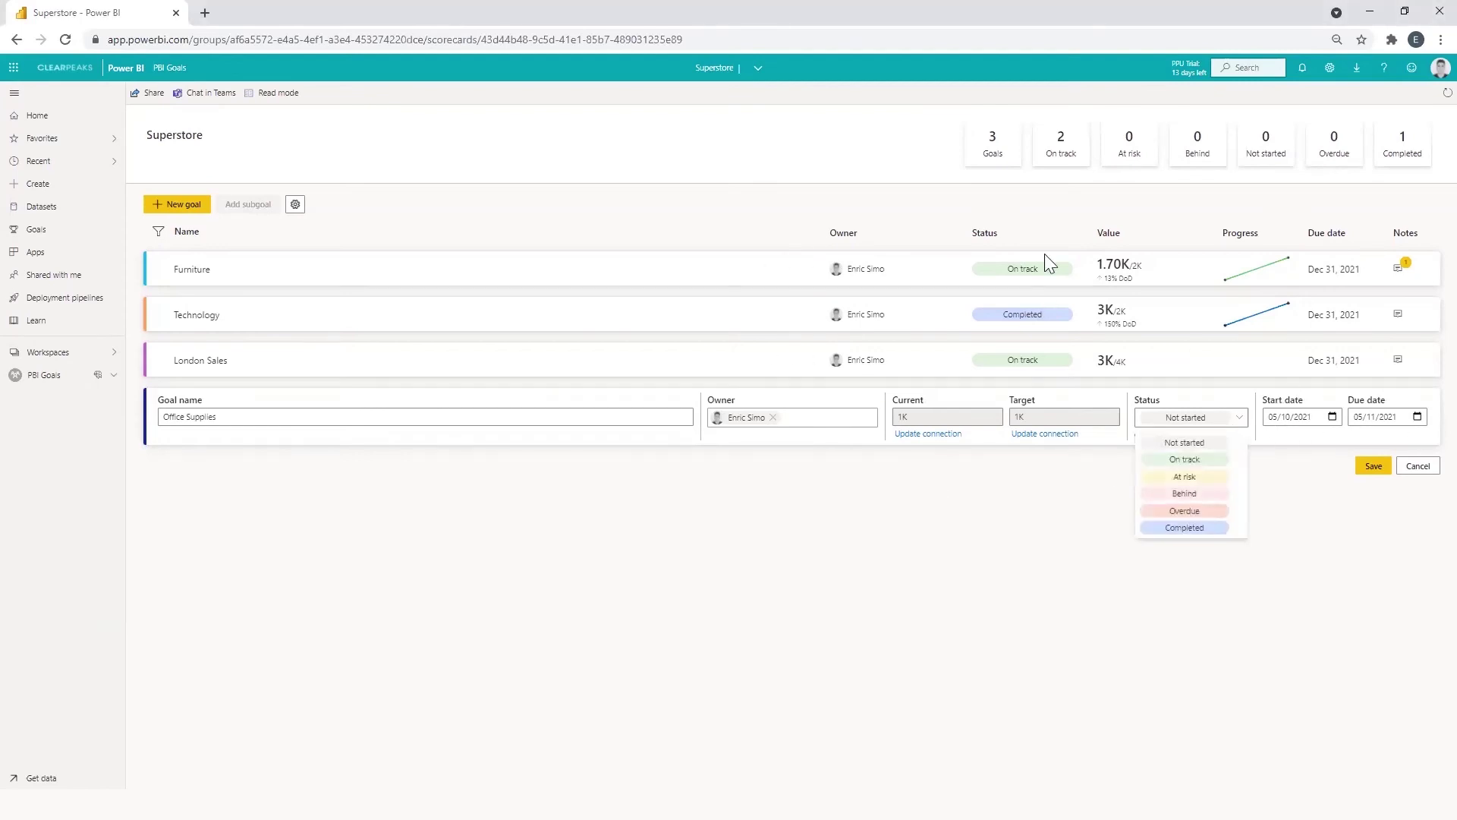
pyautogui.click(1184, 459)
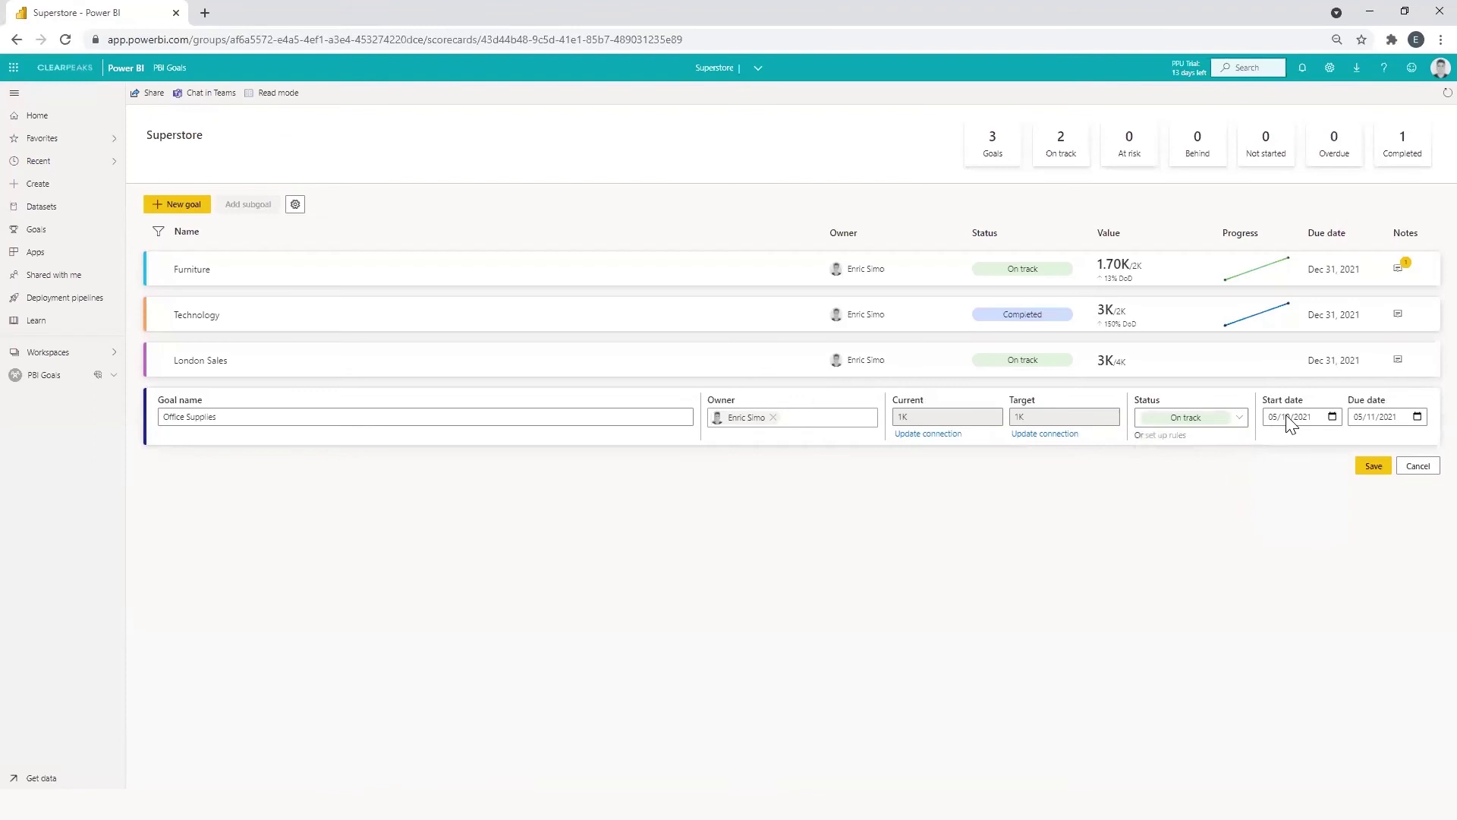
pyautogui.click(1286, 417)
pyautogui.click(1174, 440)
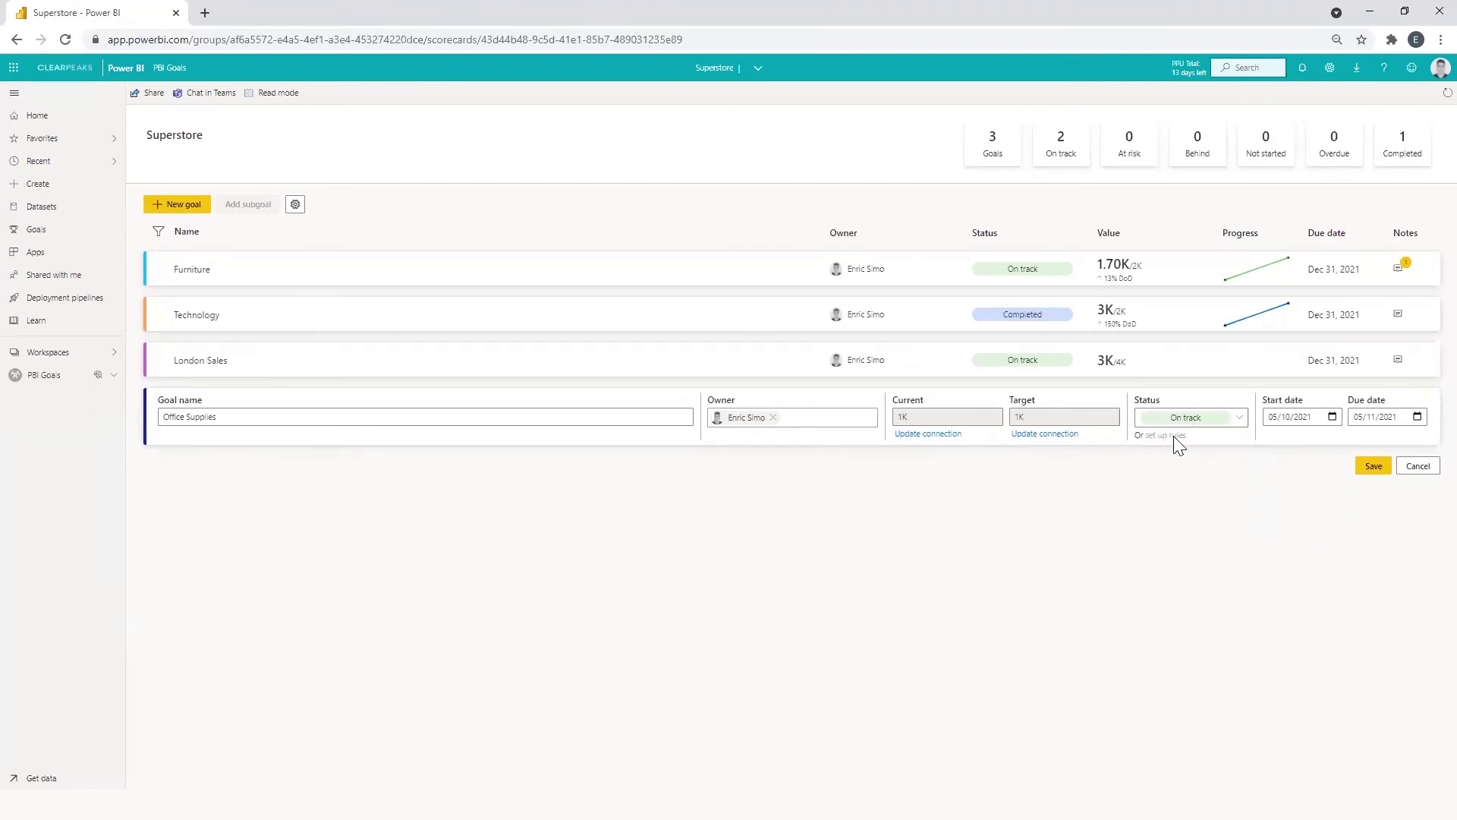
pyautogui.click(1275, 418)
pyautogui.write('01')
# Set the due date to December 31, 2021 and save the Office Supplies goal
pyautogui.click(1385, 420)
pyautogui.click(1417, 417)
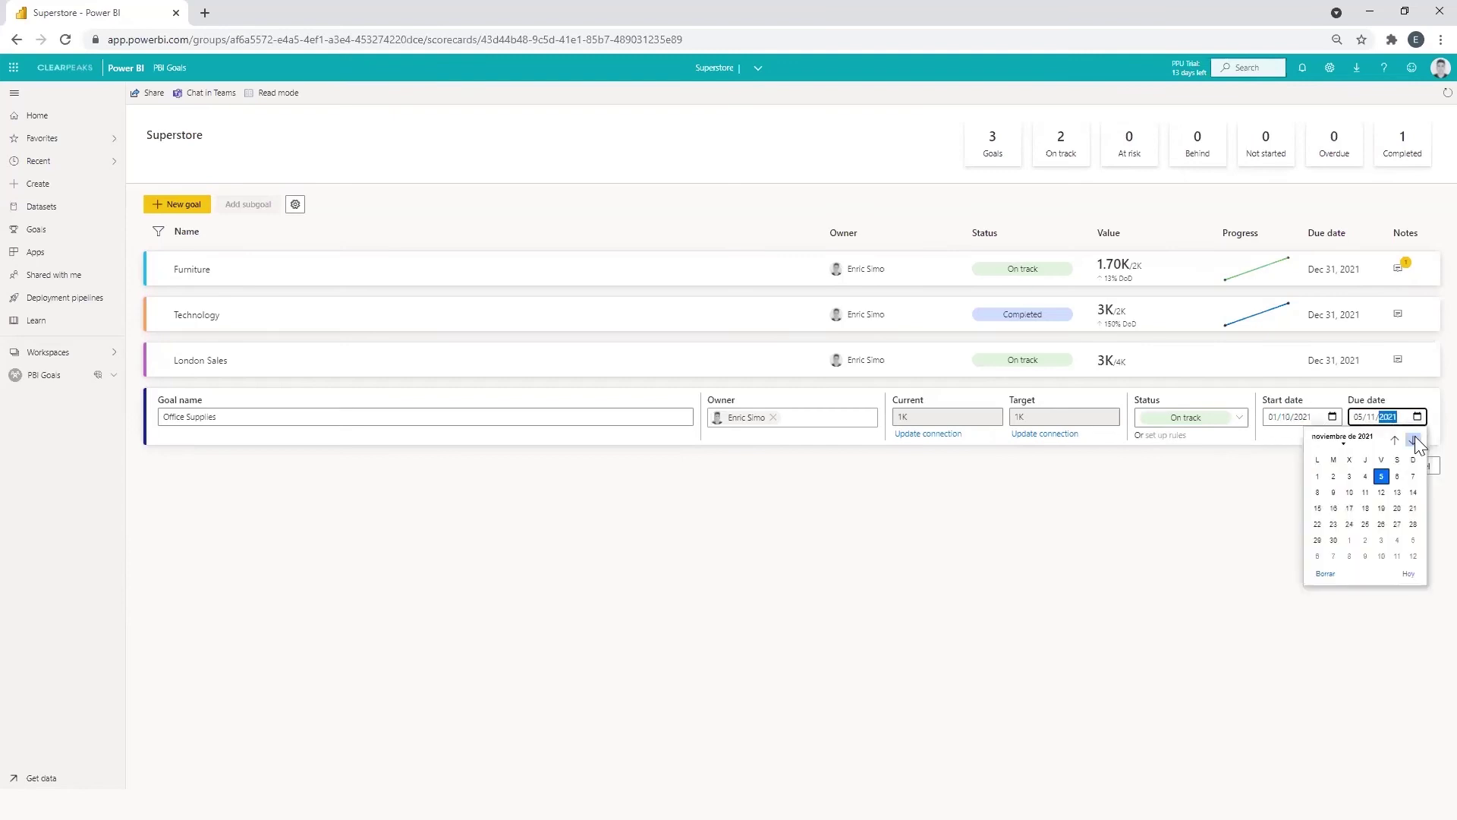
pyautogui.click(1413, 440)
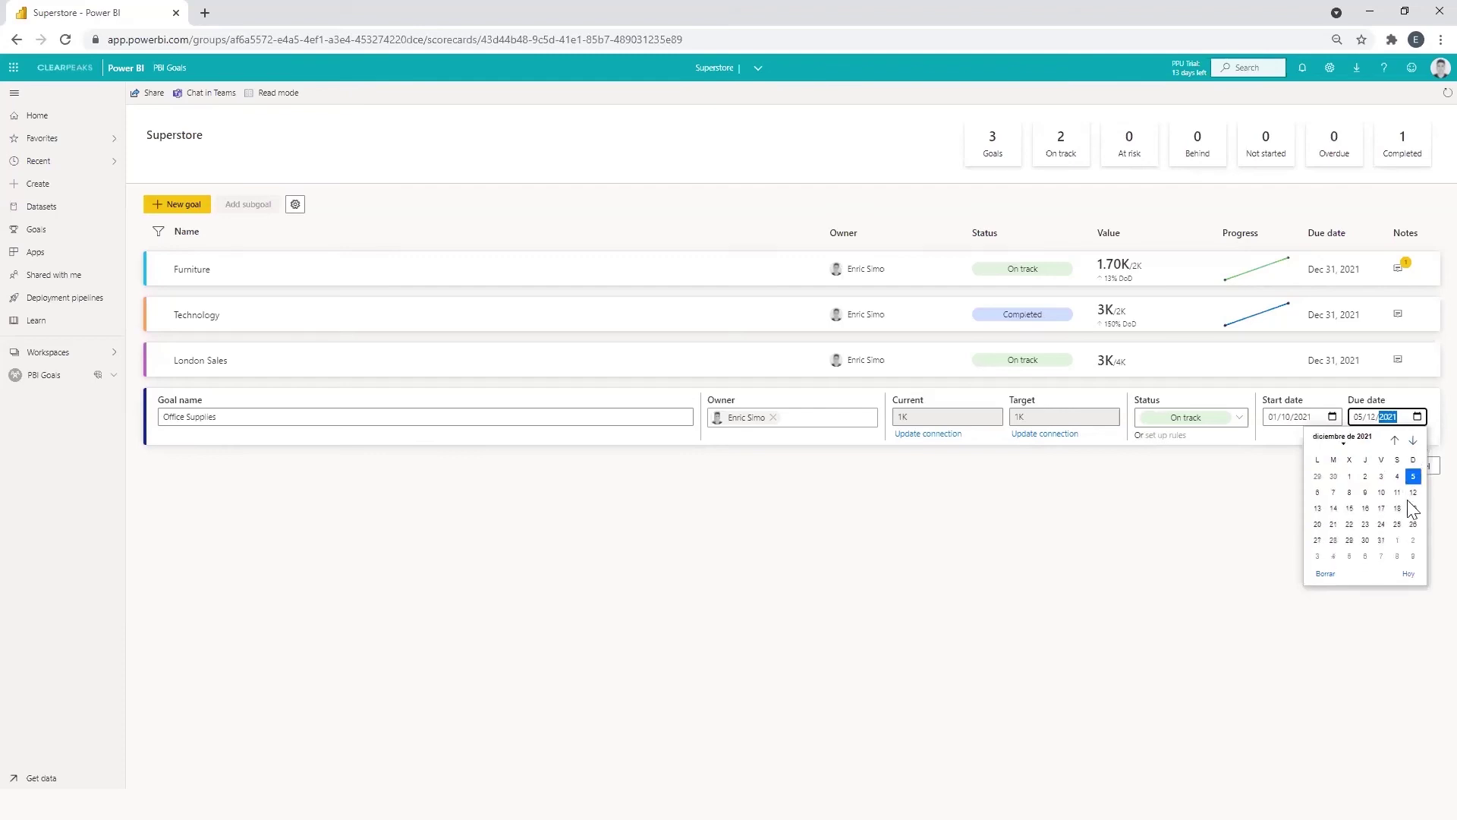
pyautogui.click(1316, 586)
pyautogui.click(1372, 466)
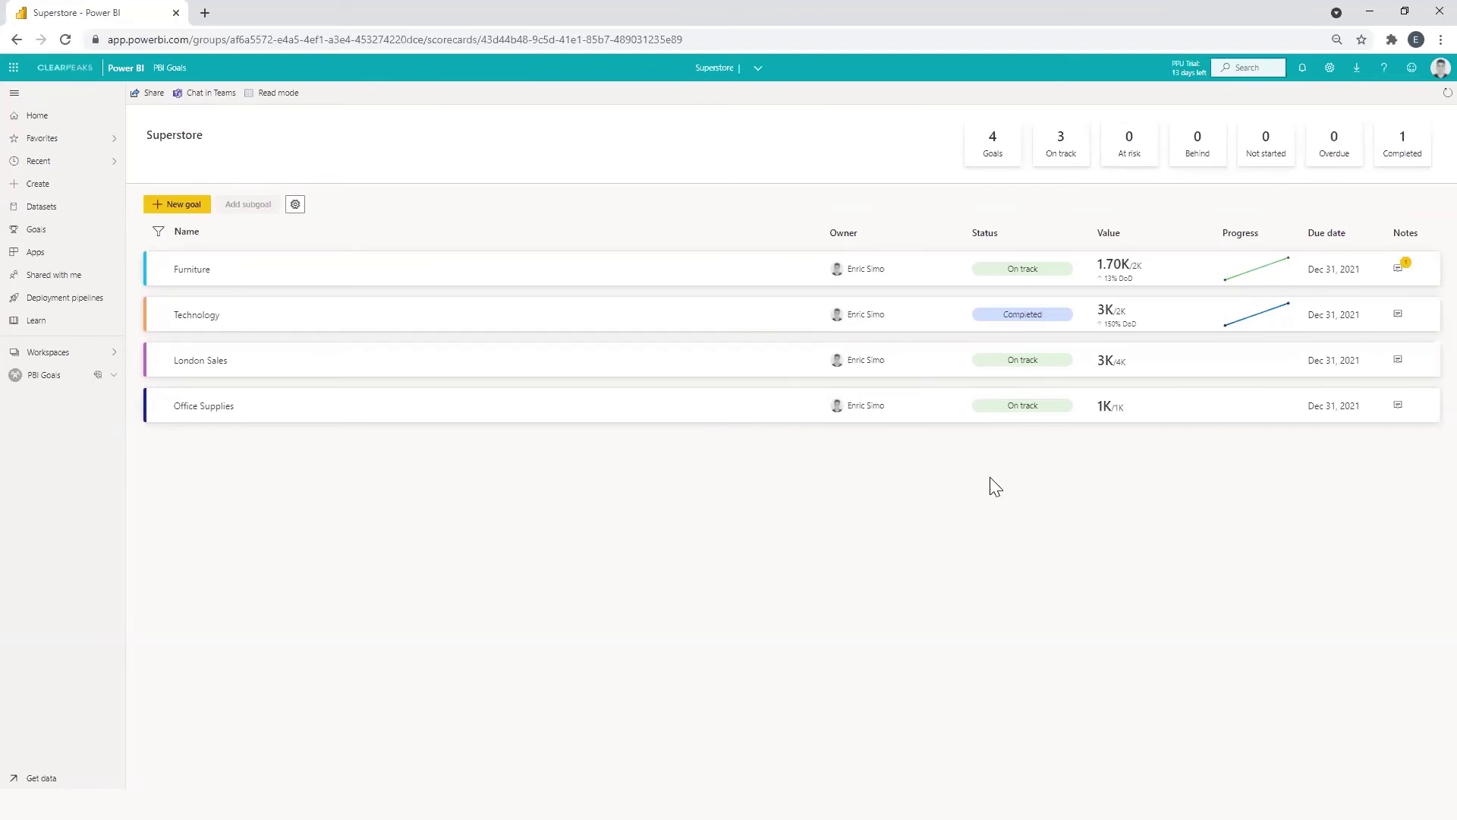
# Add a new subgoal named Art under the Office Supplies goal
pyautogui.click(199, 401)
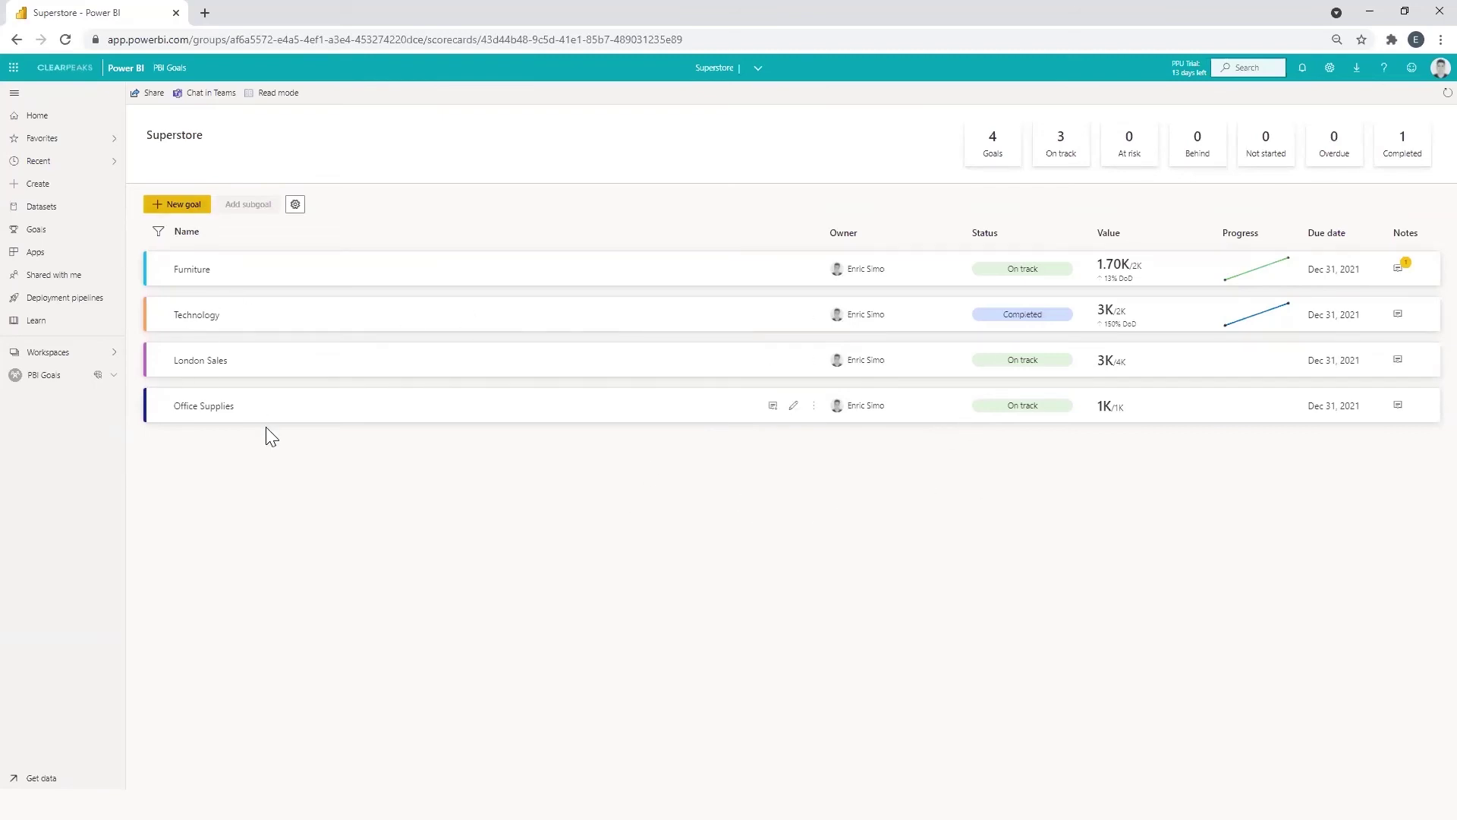
pyautogui.click(813, 407)
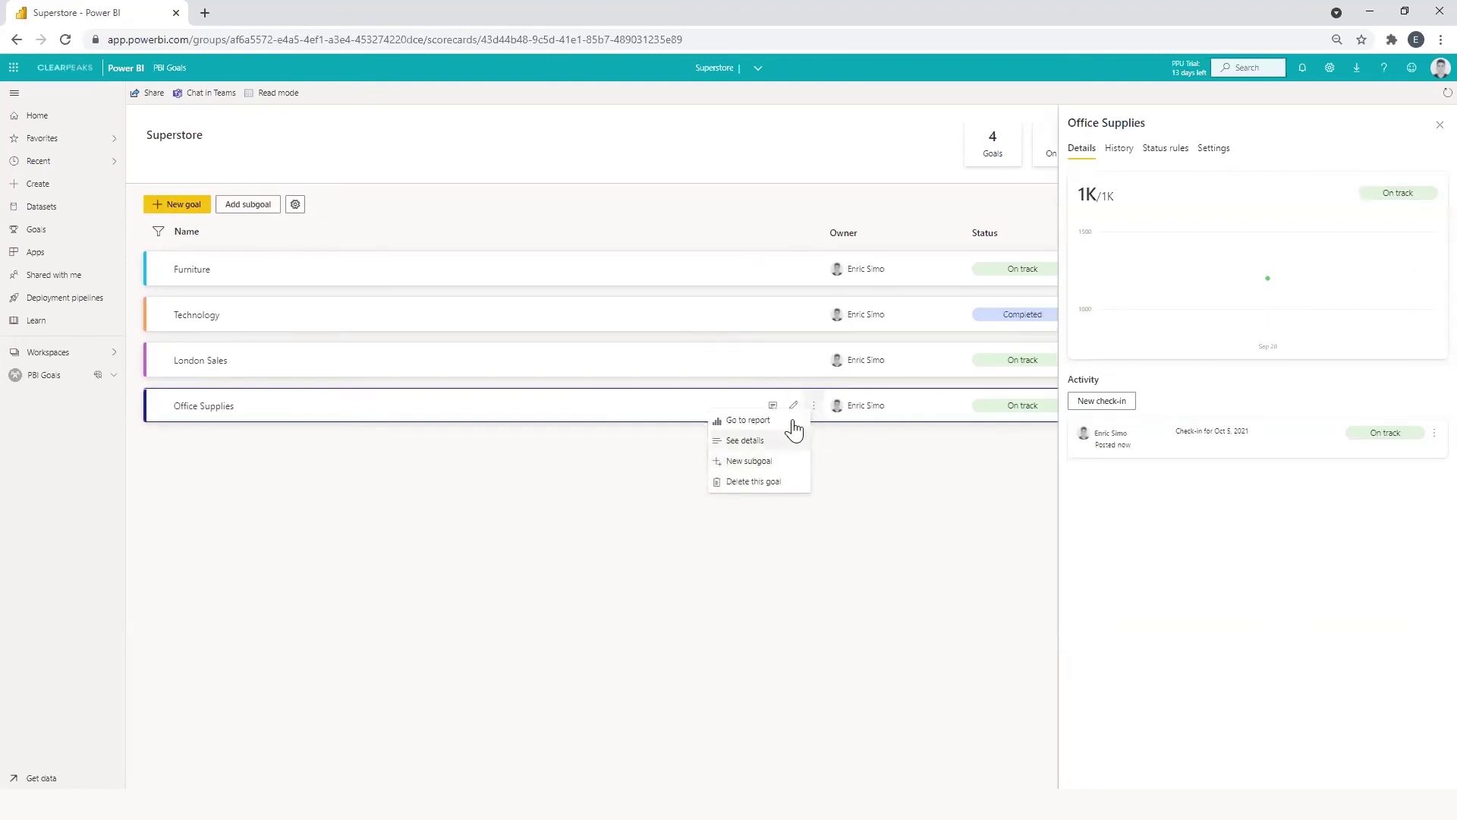
pyautogui.click(234, 212)
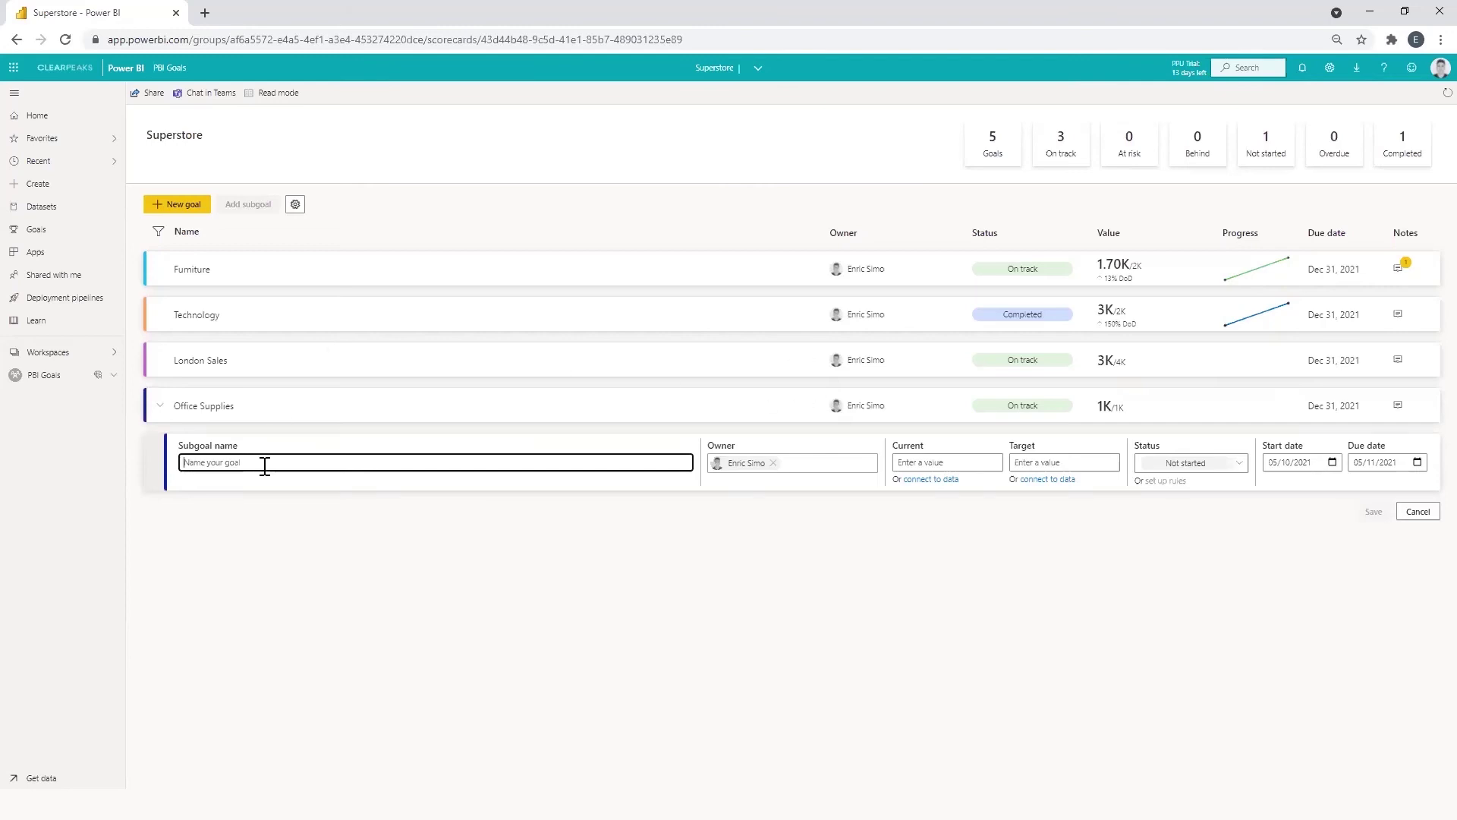
pyautogui.write('Ar')
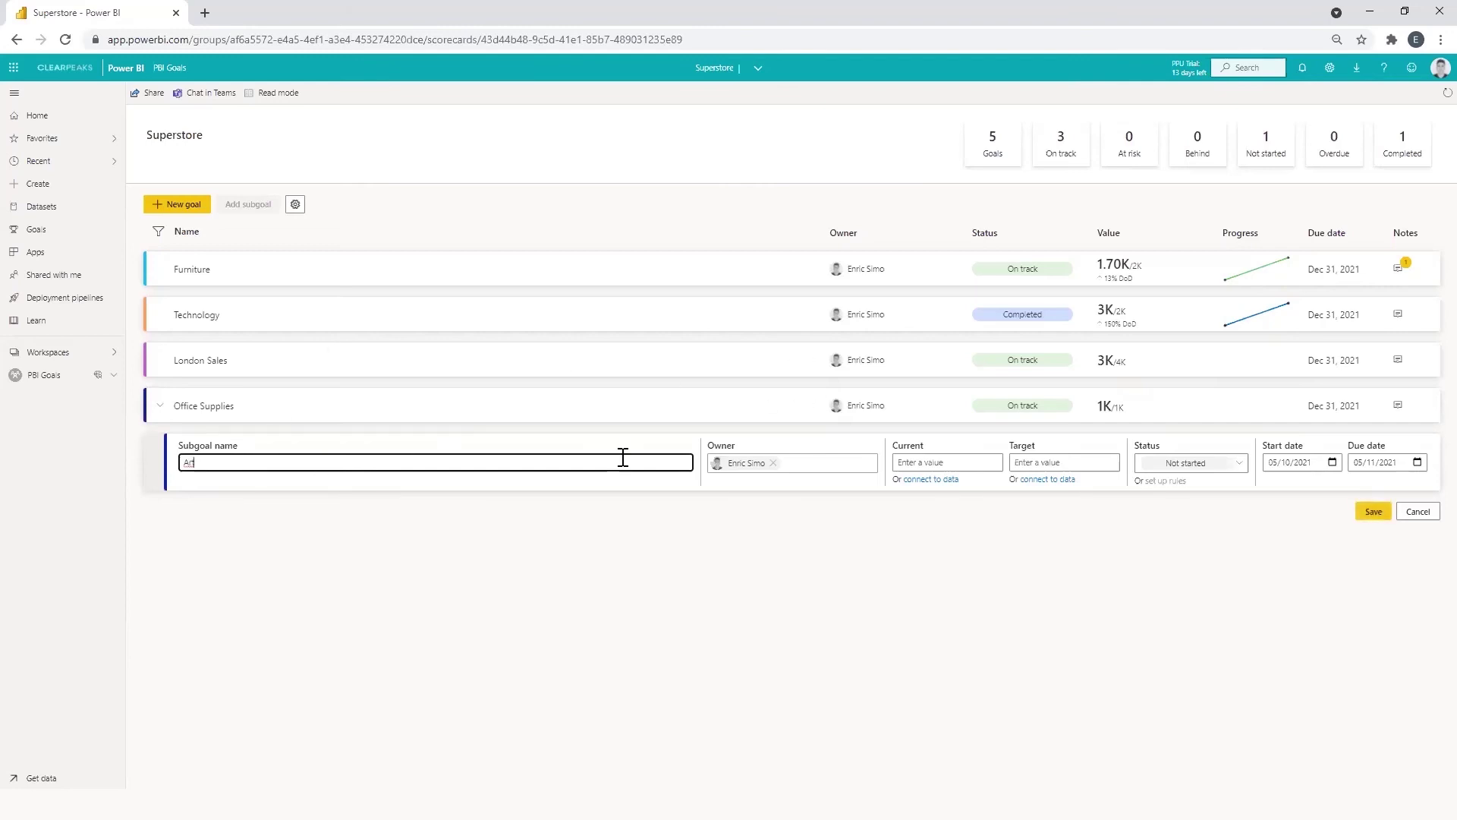
pyautogui.write('t')
pyautogui.click(946, 464)
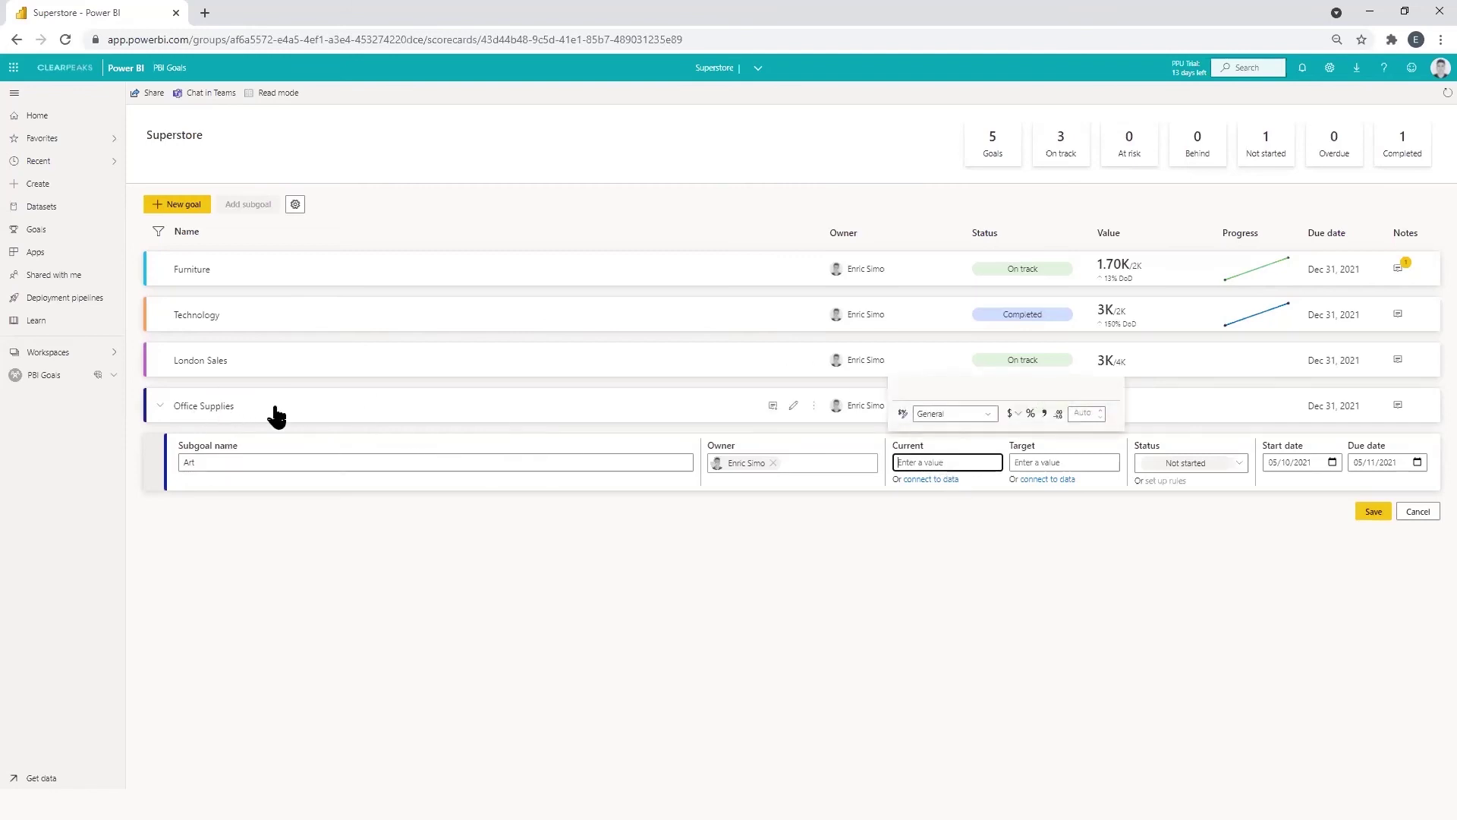
# Link the Art subgoal's current value to the 241 Art Sales figure in the PoC Goals report
pyautogui.click(930, 478)
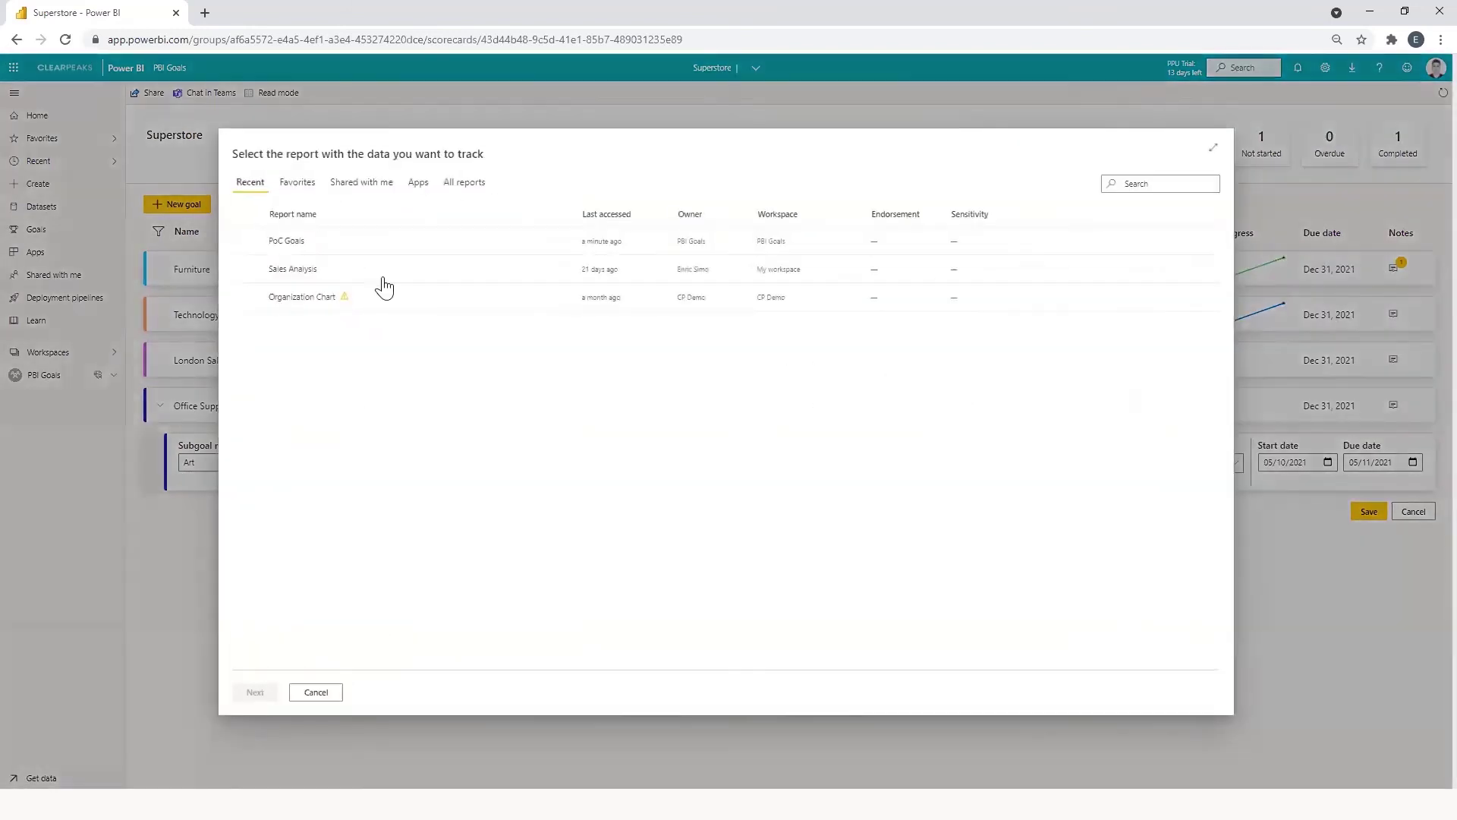
pyautogui.click(303, 241)
pyautogui.click(255, 692)
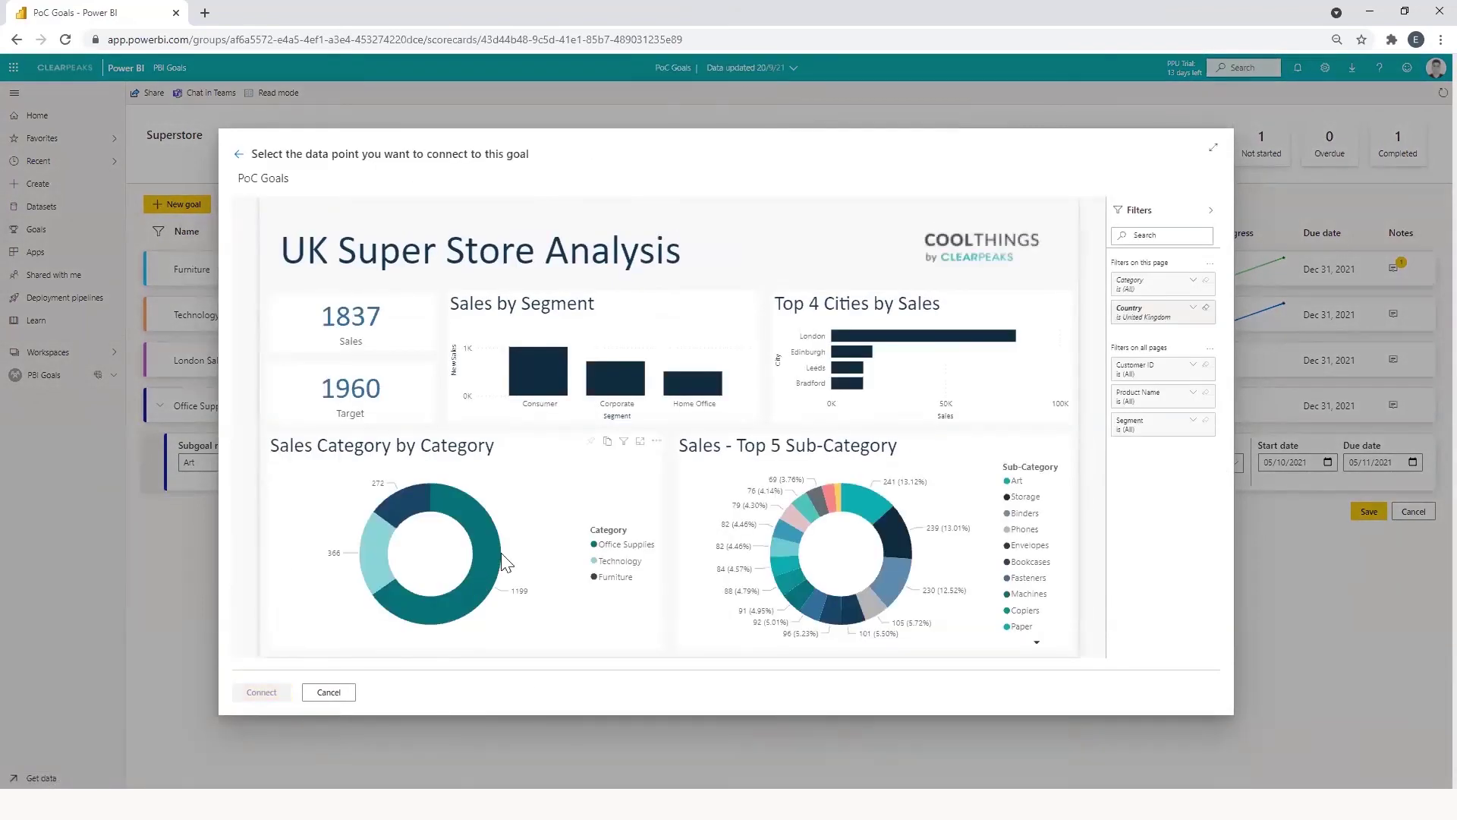
pyautogui.click(490, 555)
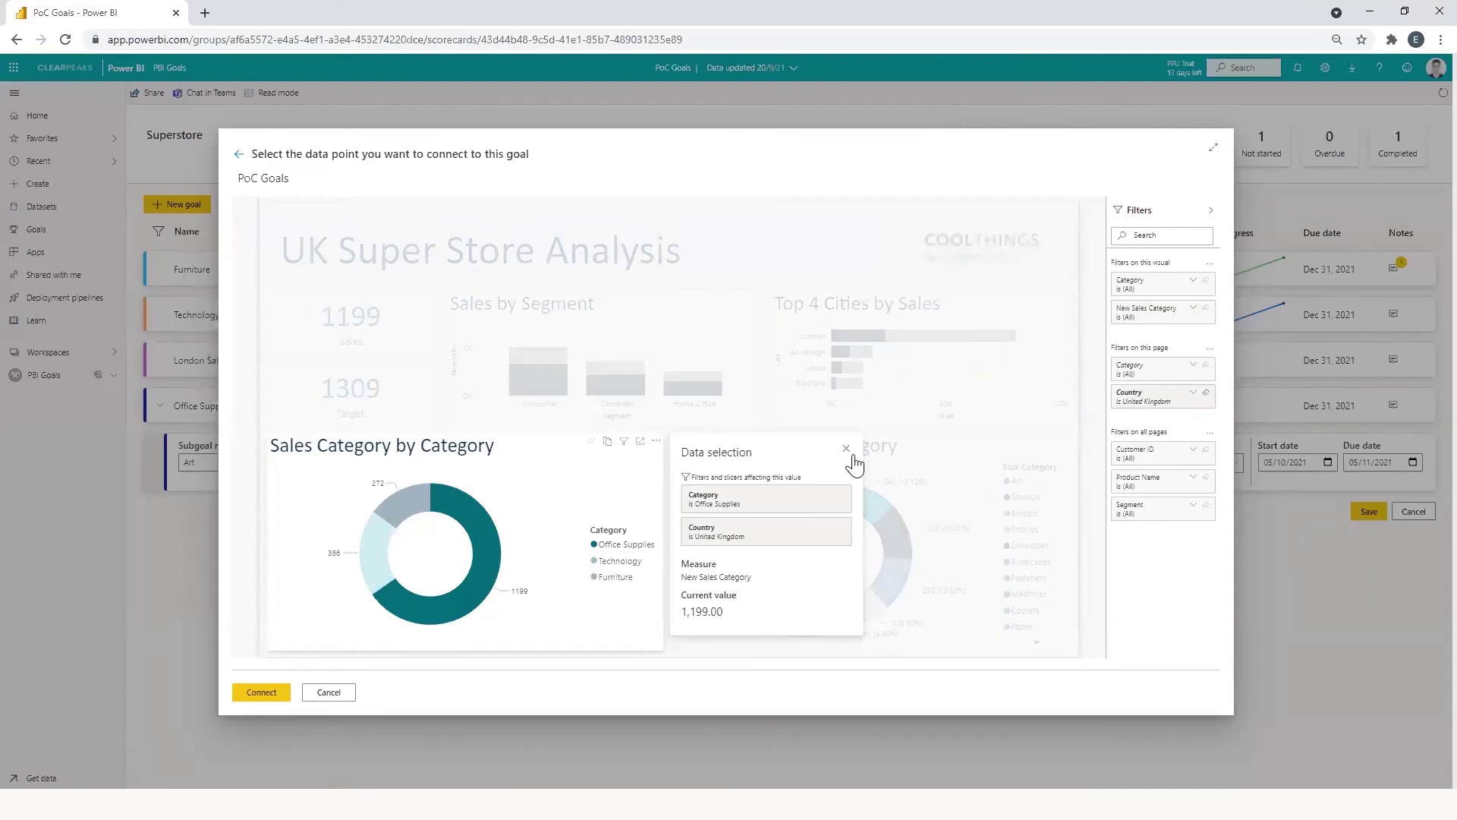
pyautogui.click(789, 505)
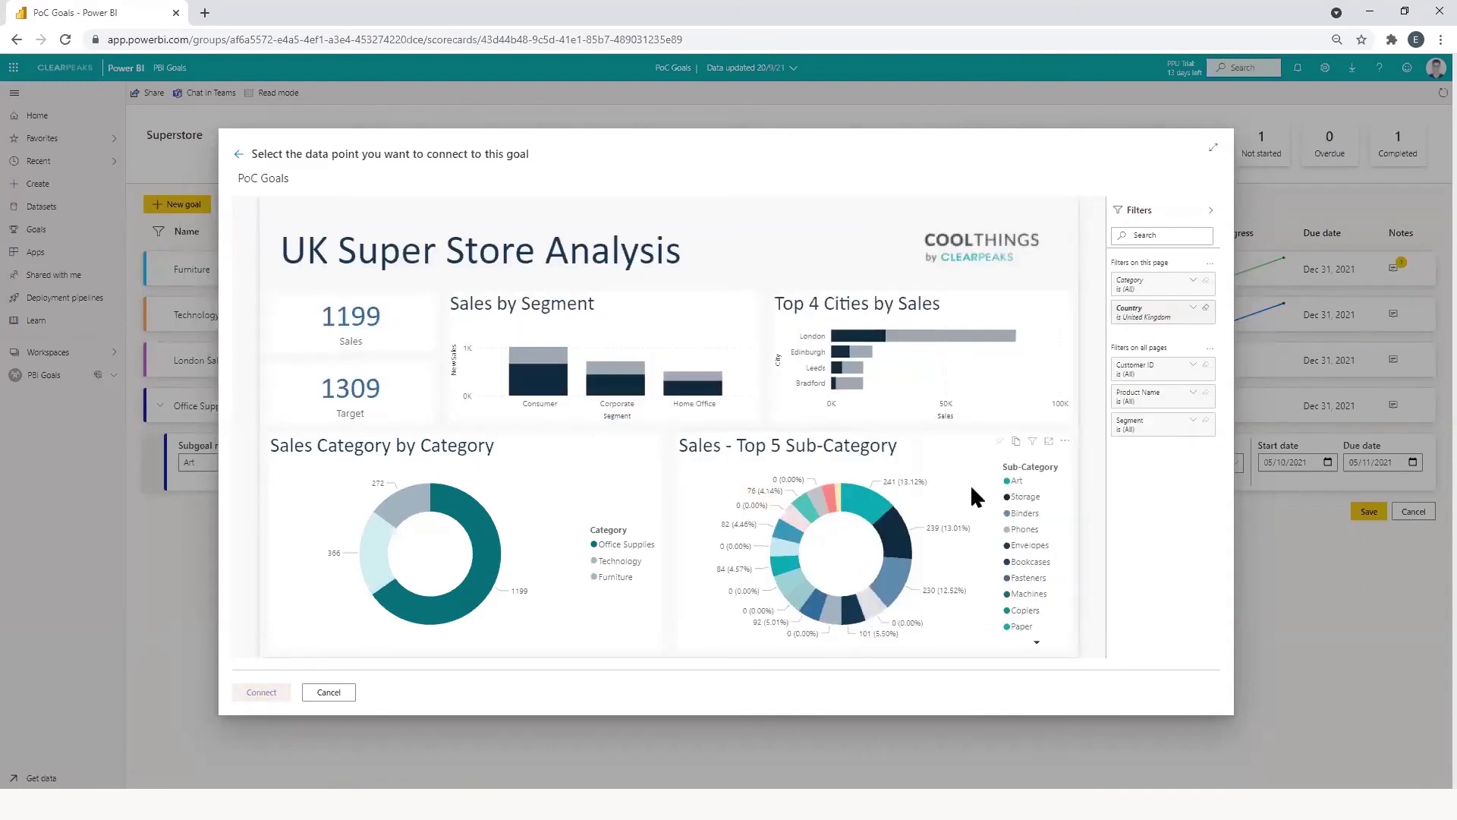
pyautogui.click(1010, 481)
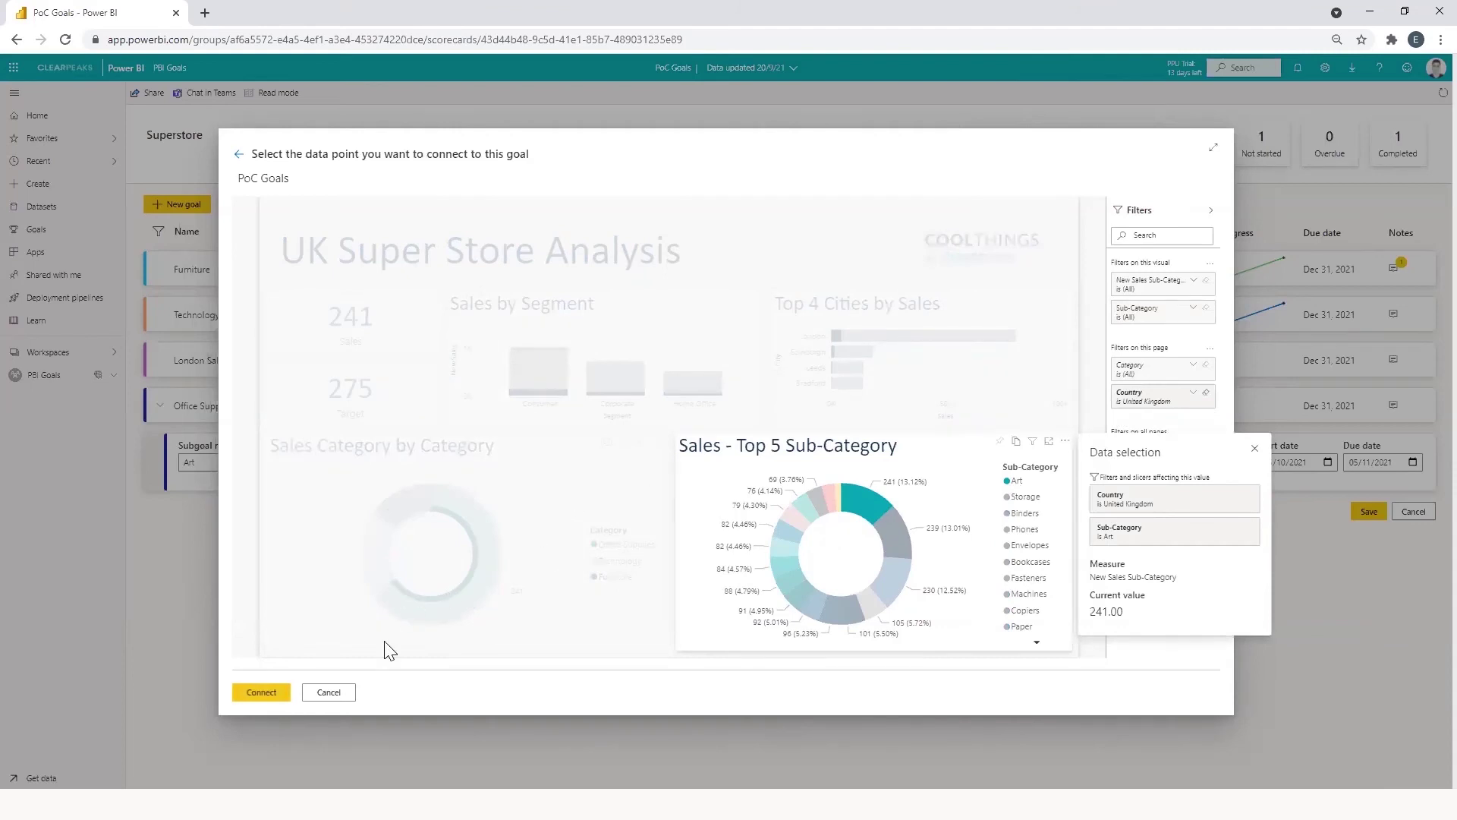
pyautogui.click(323, 333)
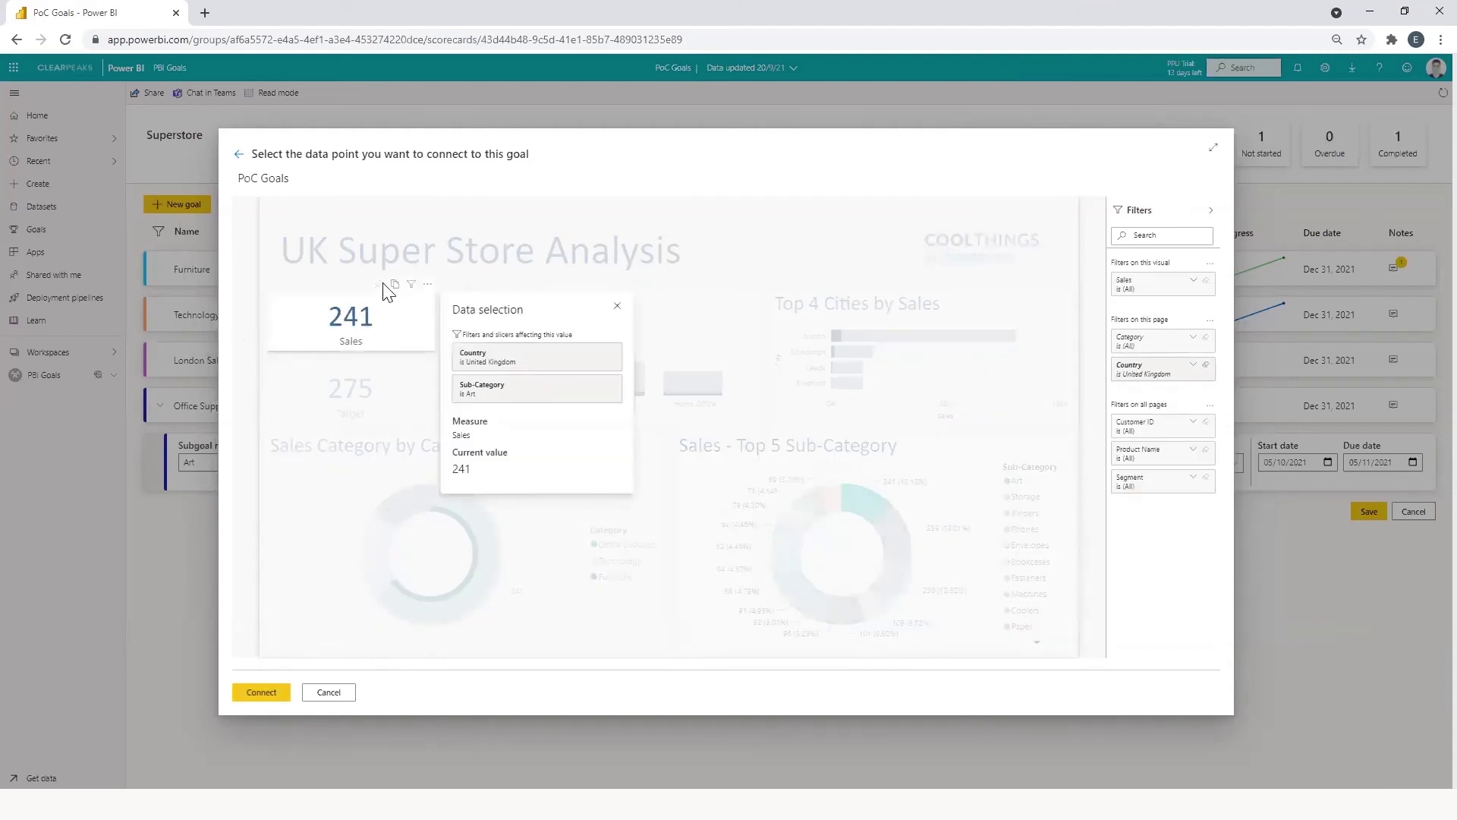
pyautogui.click(272, 694)
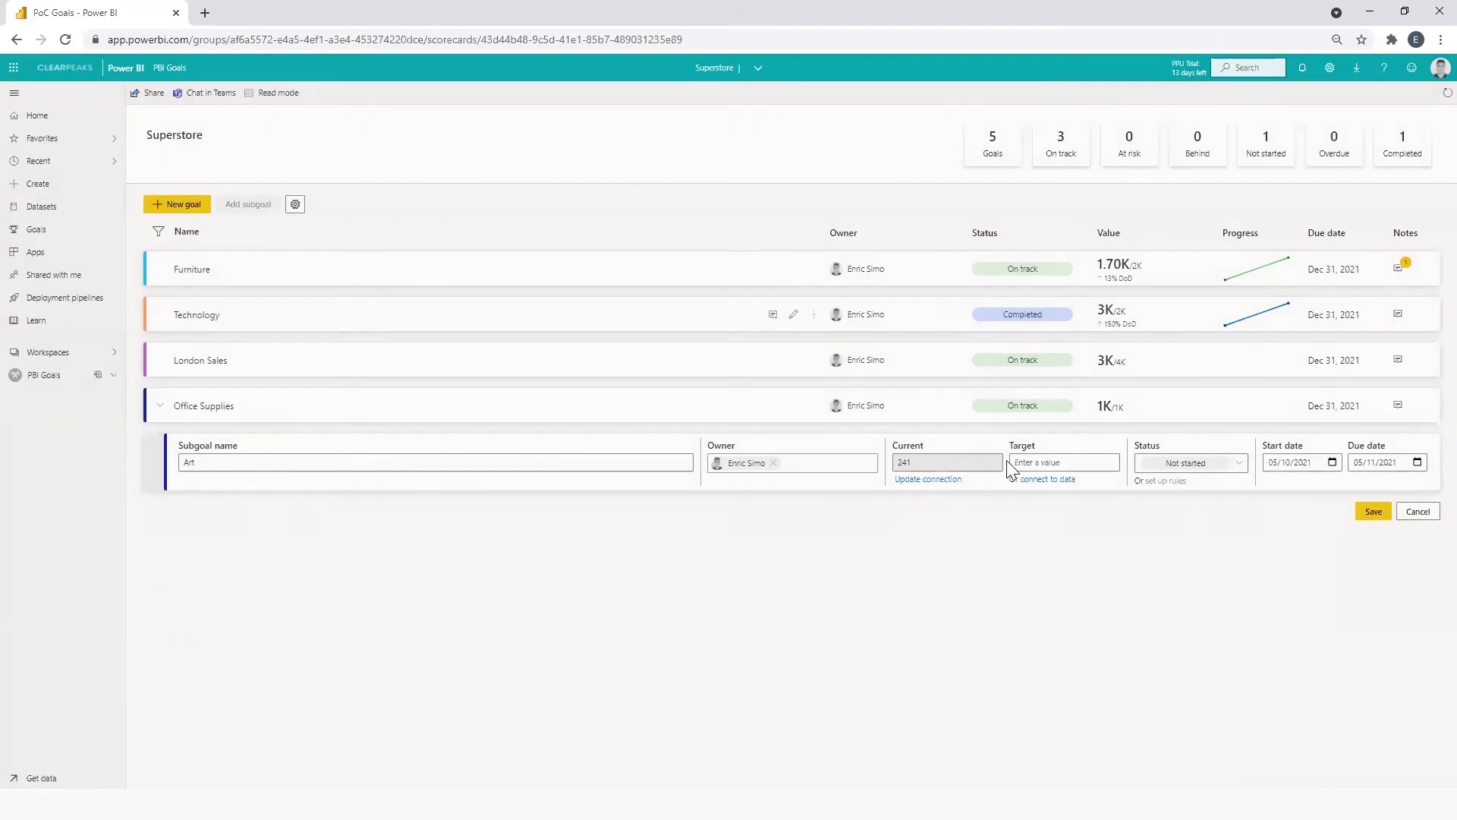
pyautogui.click(1023, 479)
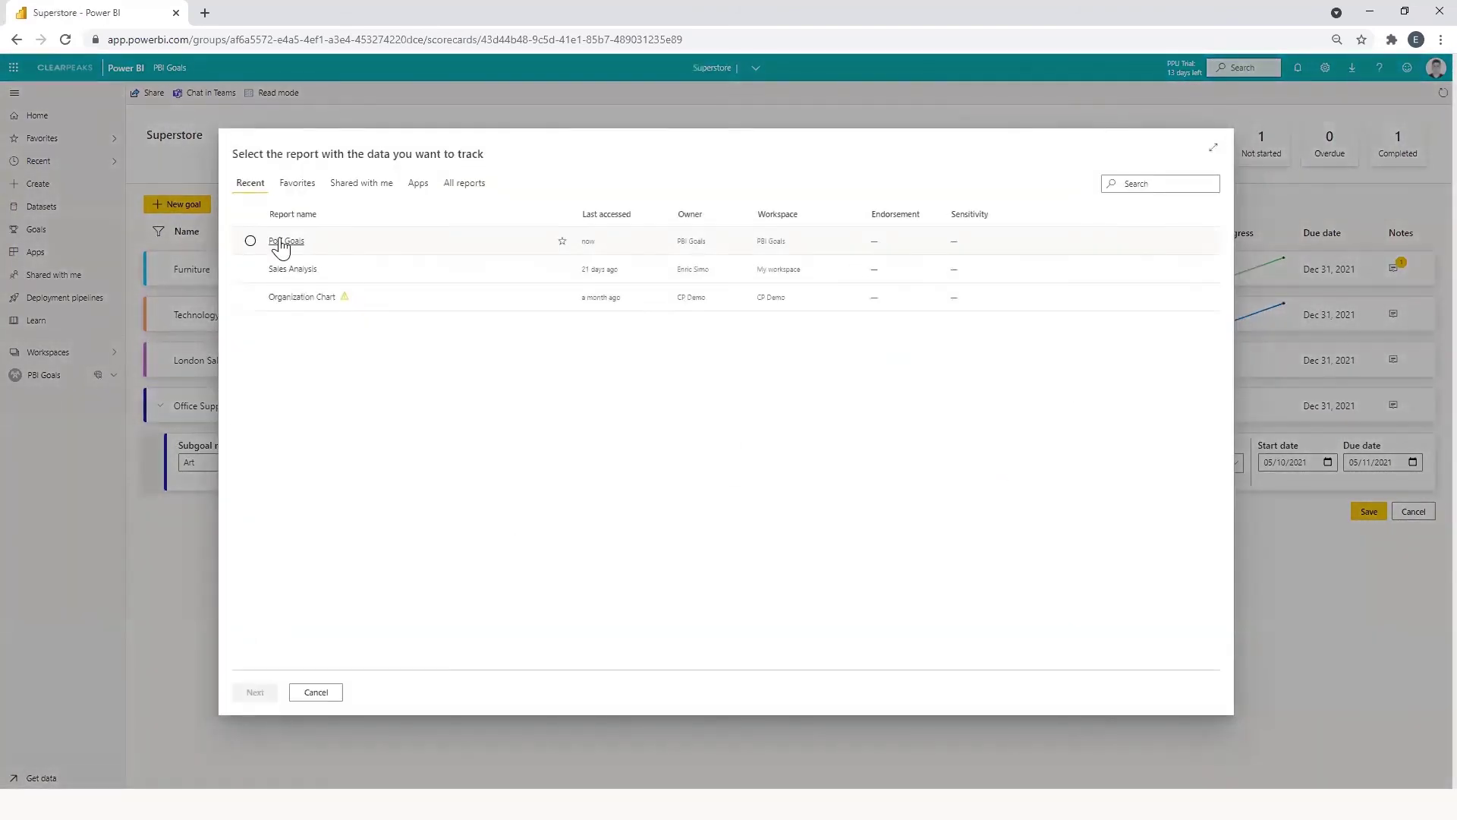
# Connect the Art target to the 275 Art Target figure in PoC Goals and save the subgoal
pyautogui.click(281, 243)
pyautogui.click(255, 693)
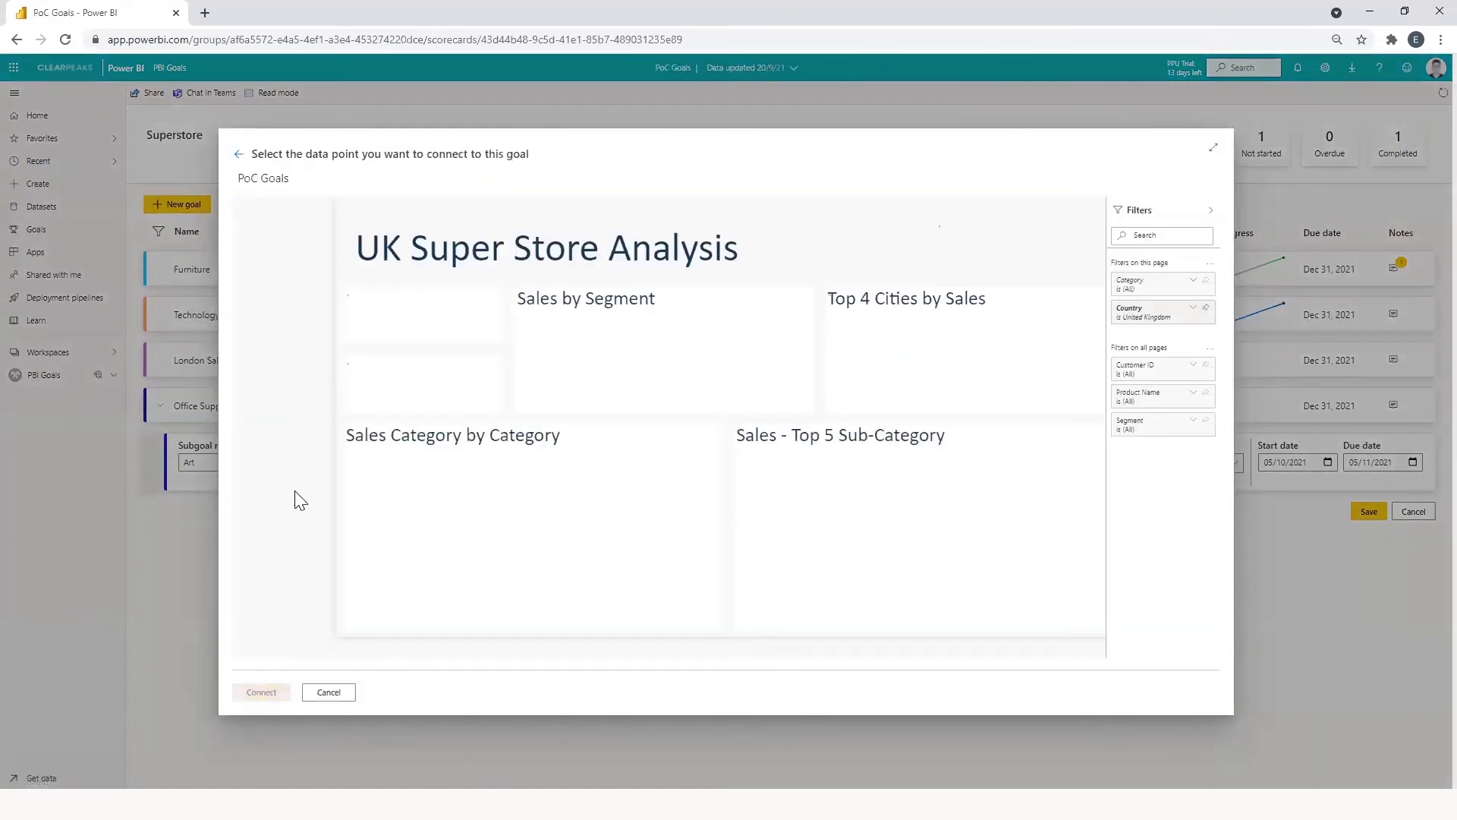
pyautogui.click(861, 502)
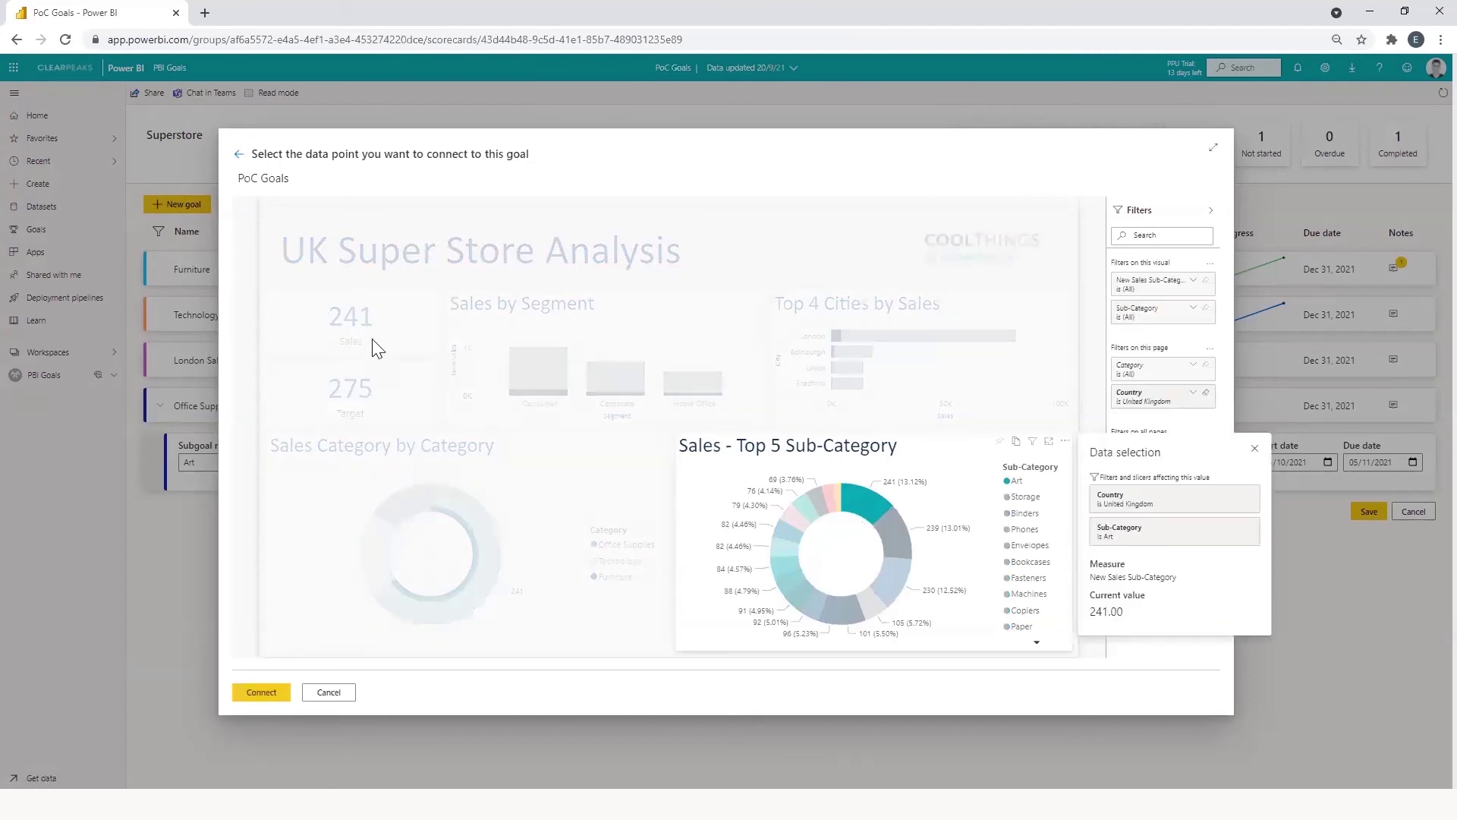
pyautogui.click(331, 425)
pyautogui.click(258, 694)
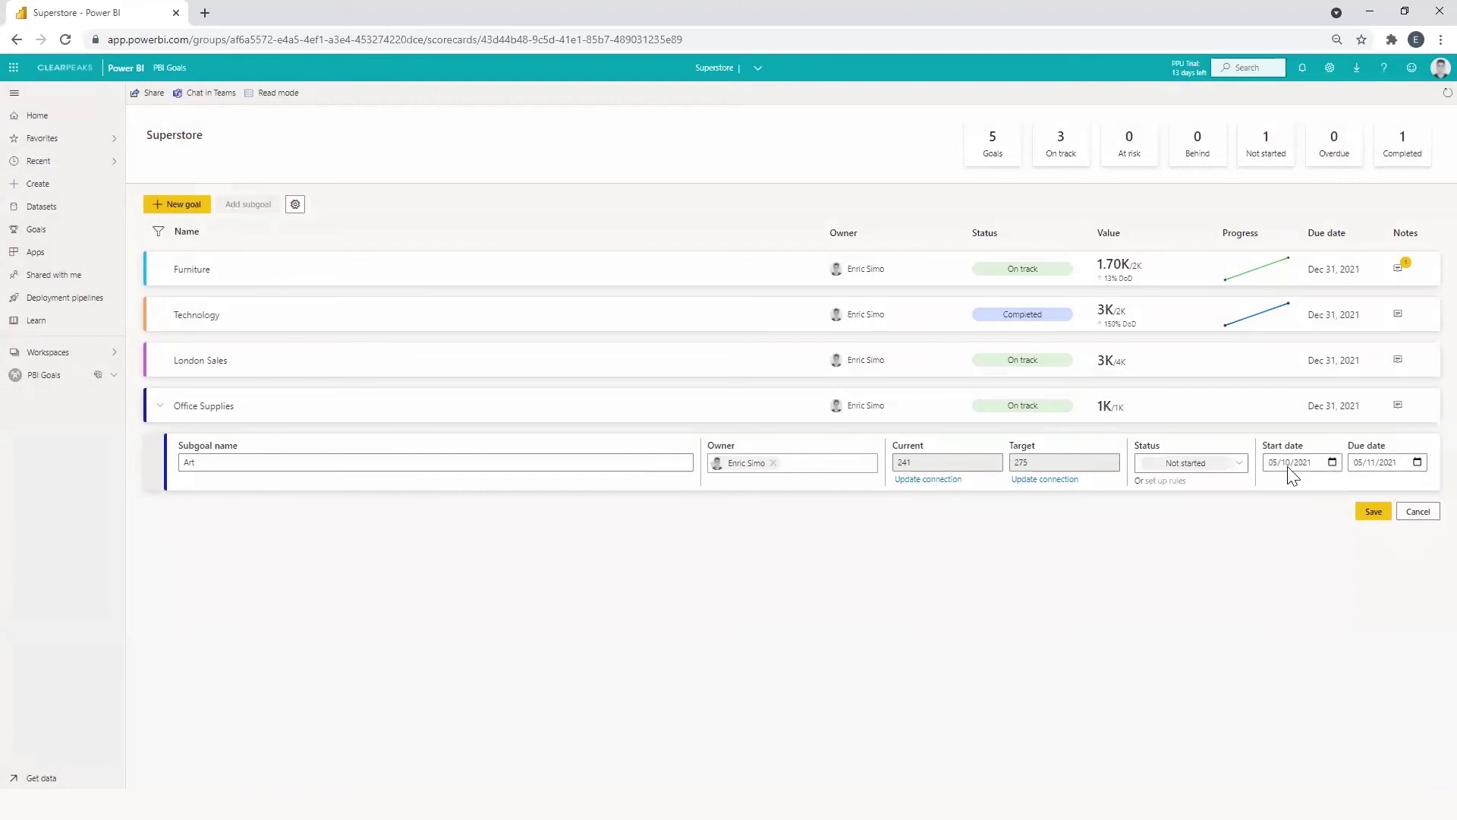
pyautogui.click(1377, 512)
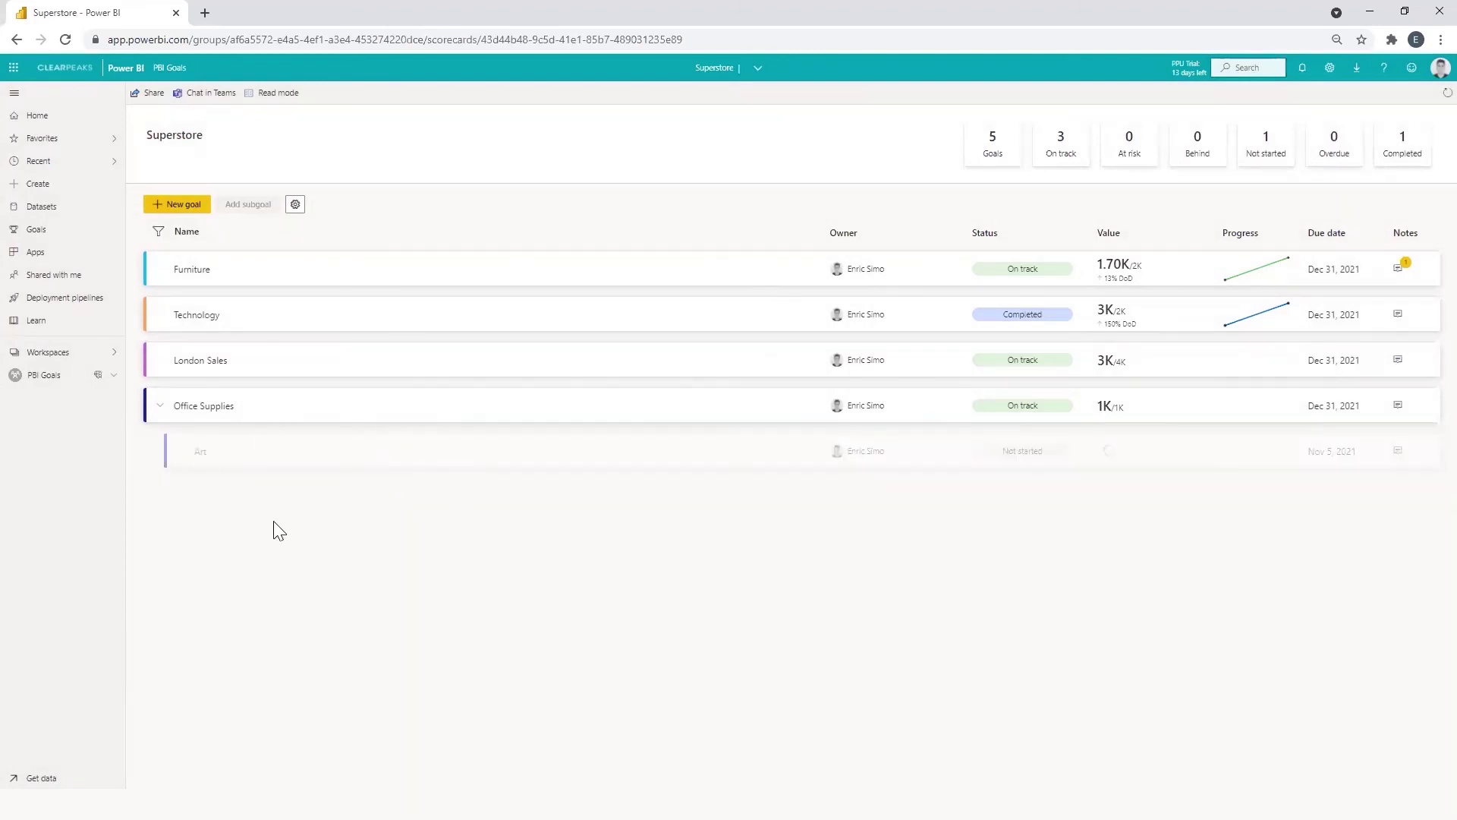
# Start another Office Supplies subgoal and link its current value to Storage sales 239 in PoC Goals
pyautogui.click(279, 415)
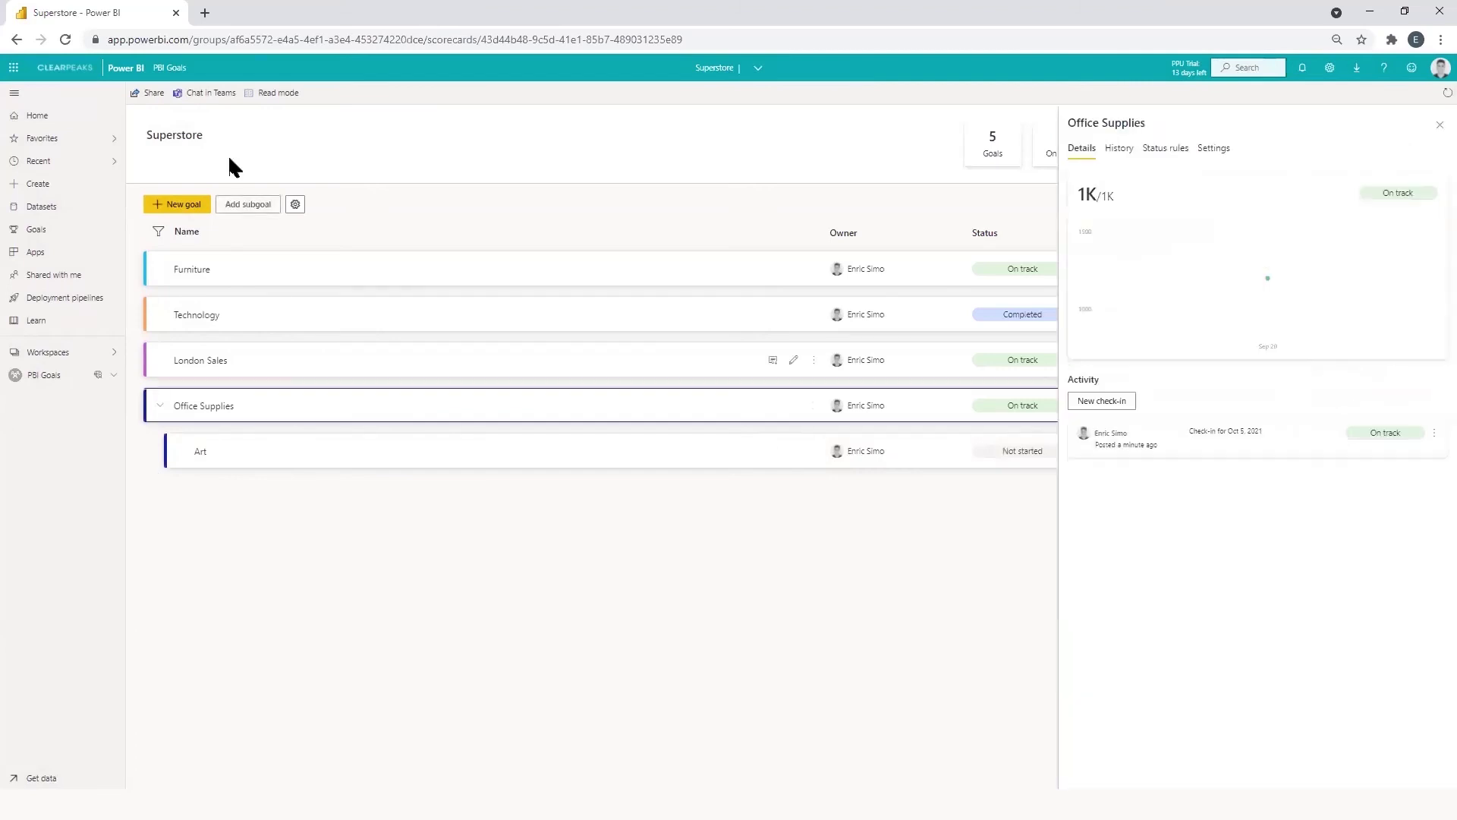
pyautogui.click(245, 211)
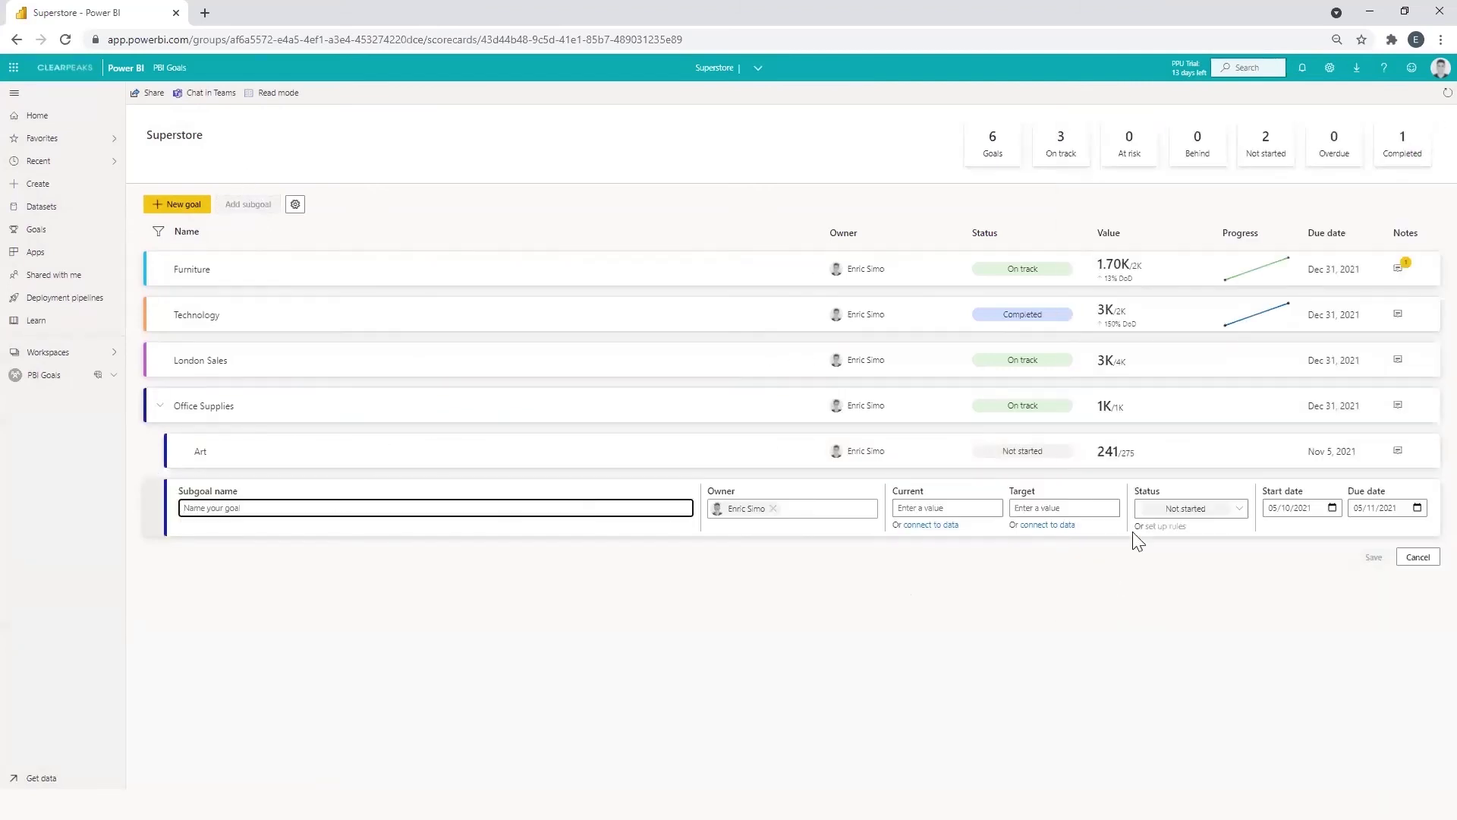
pyautogui.click(932, 525)
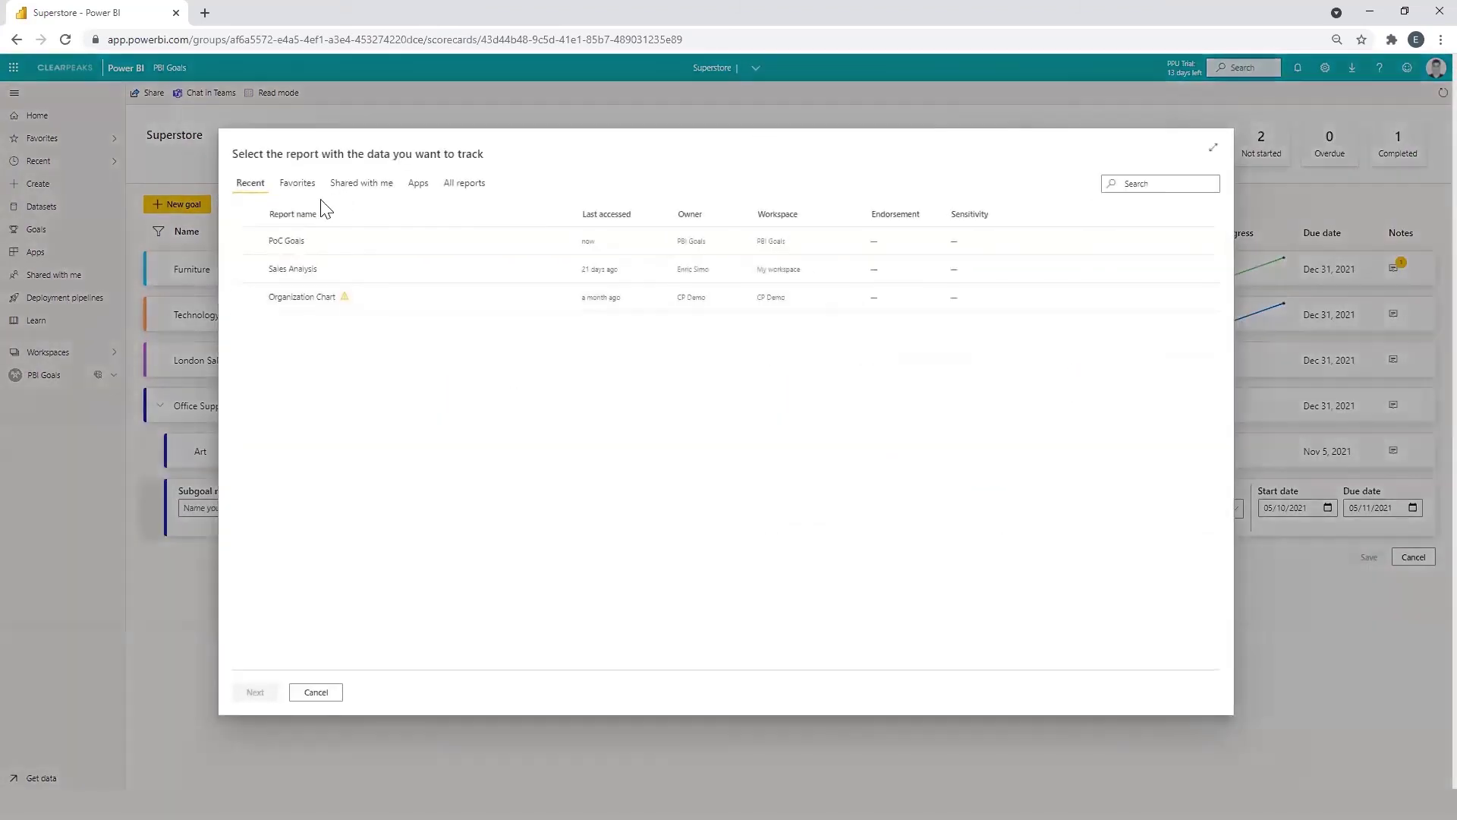
pyautogui.click(288, 241)
pyautogui.click(255, 692)
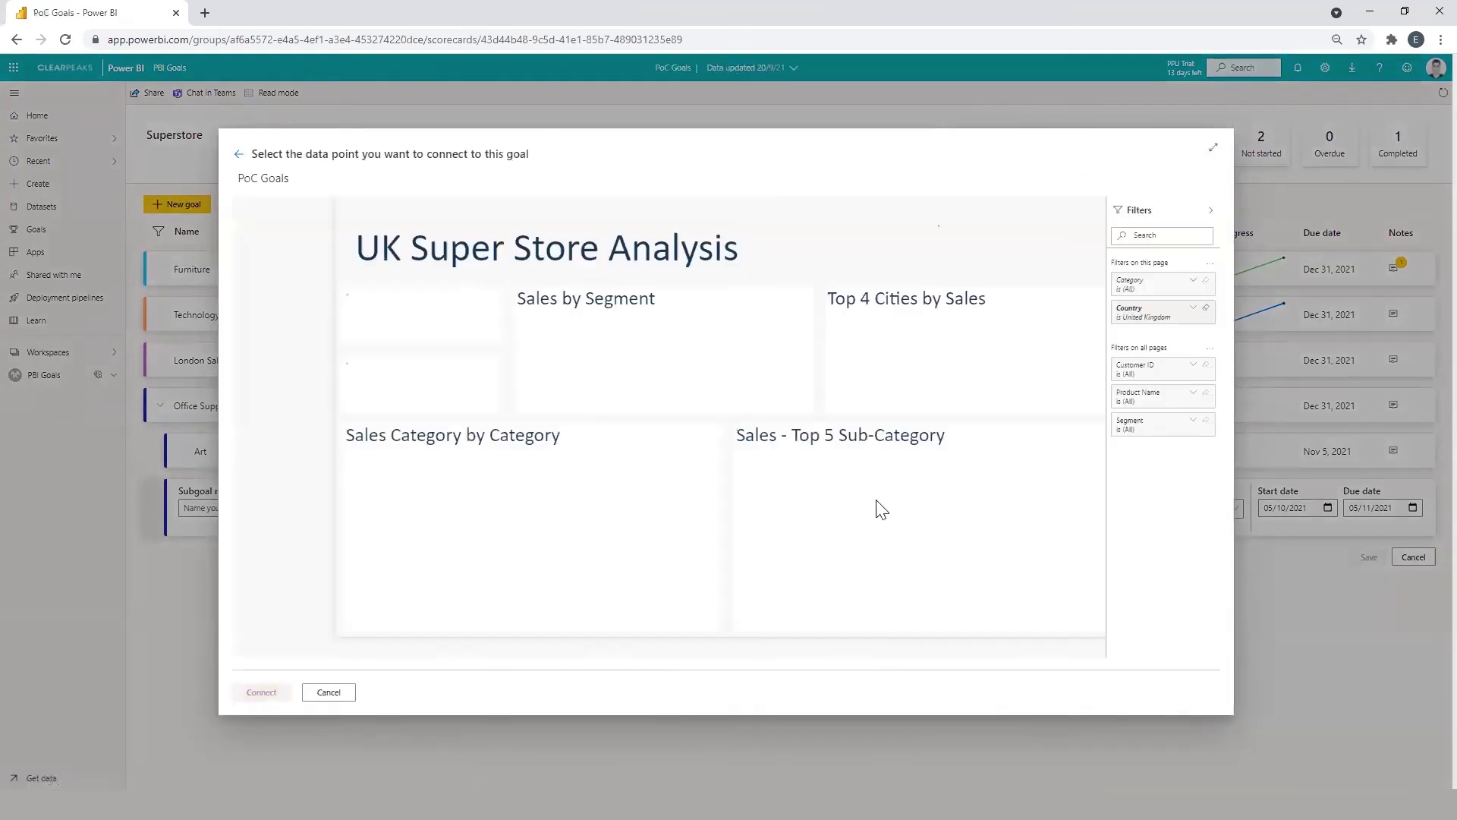
pyautogui.click(1024, 497)
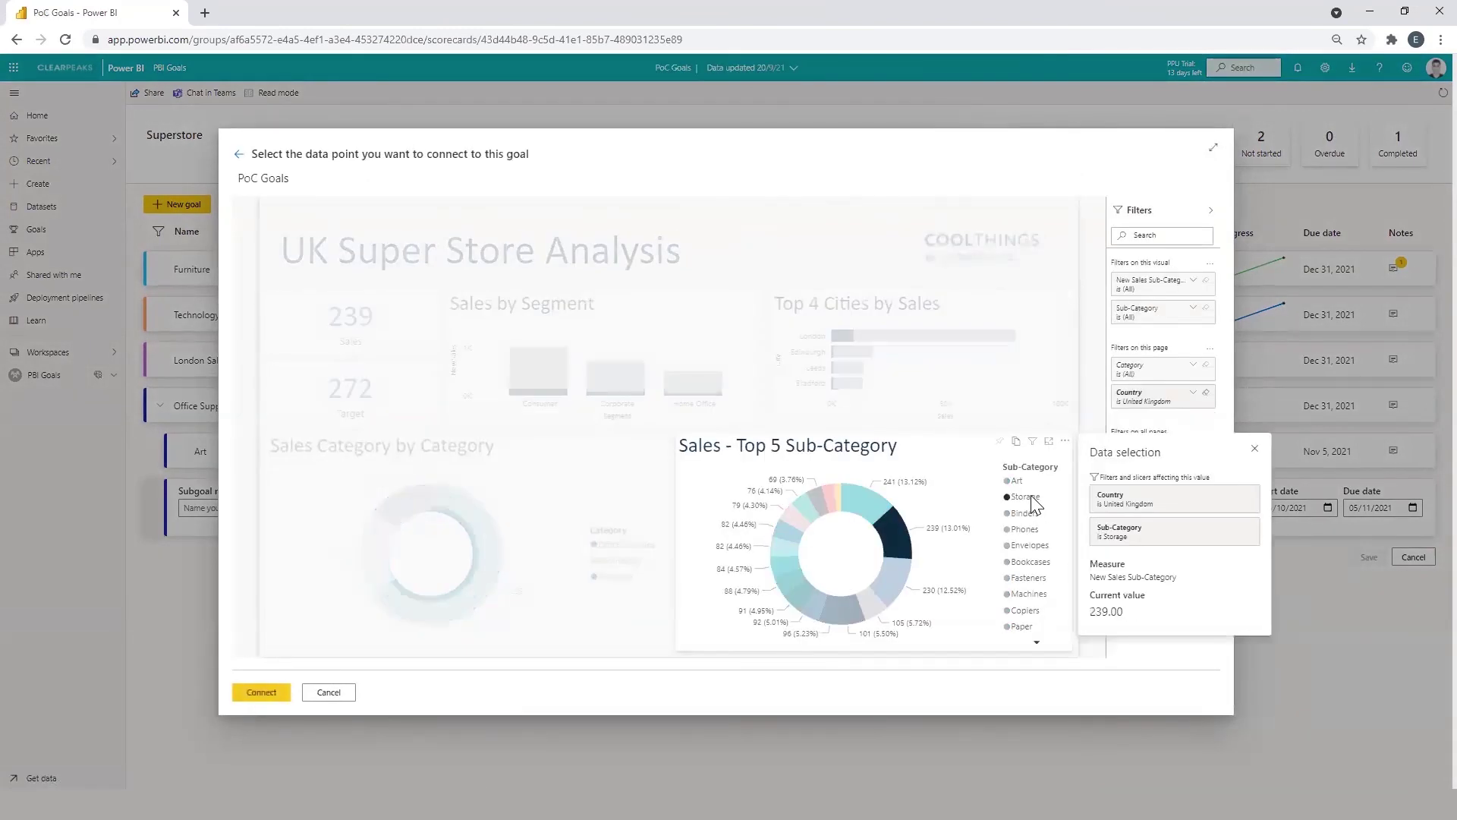
pyautogui.click(387, 347)
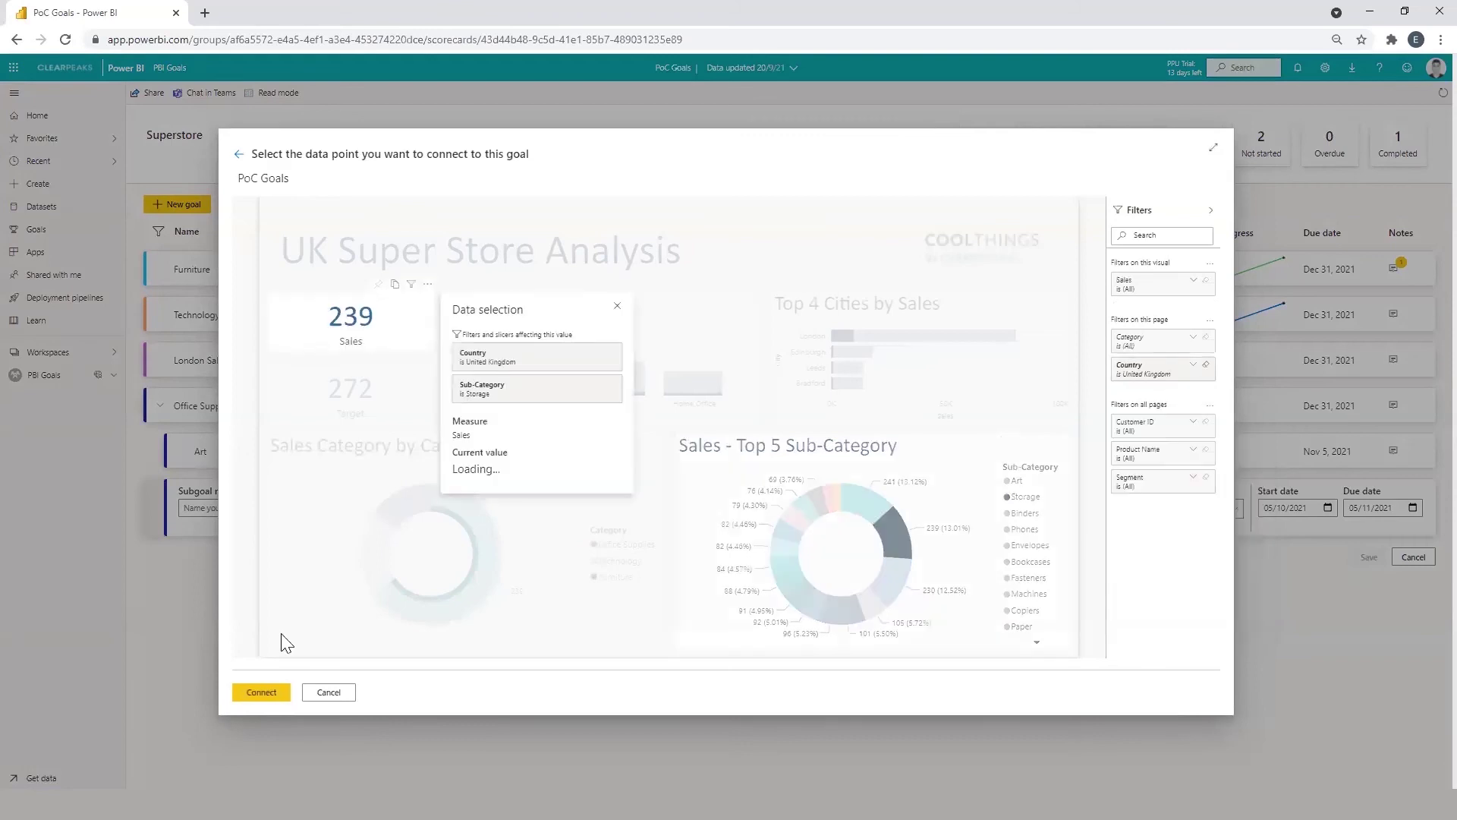
pyautogui.click(262, 691)
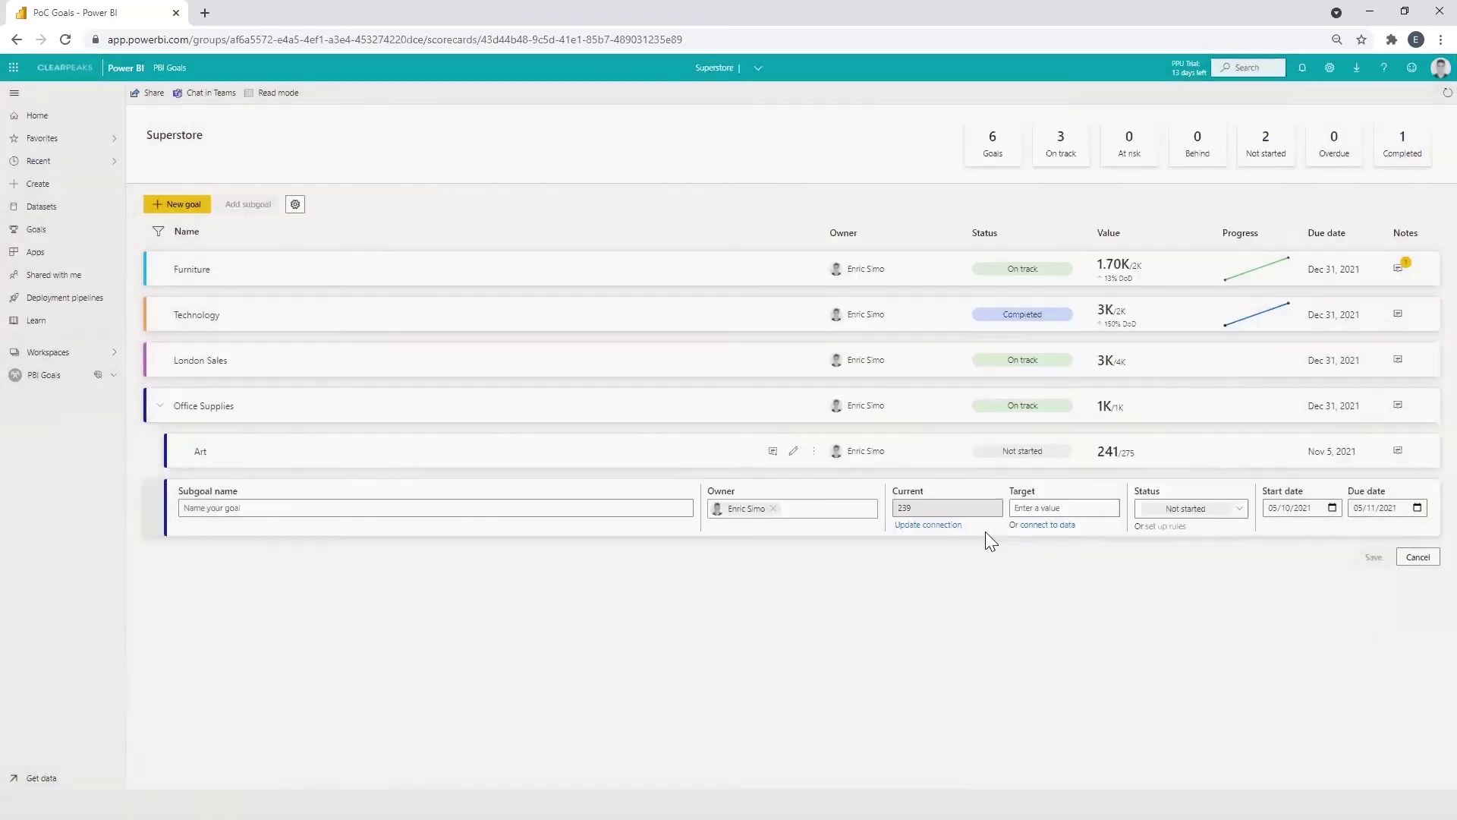
# Link the subgoal's target to the Storage Target value 272 in PoC Goals
pyautogui.click(1046, 525)
pyautogui.click(278, 251)
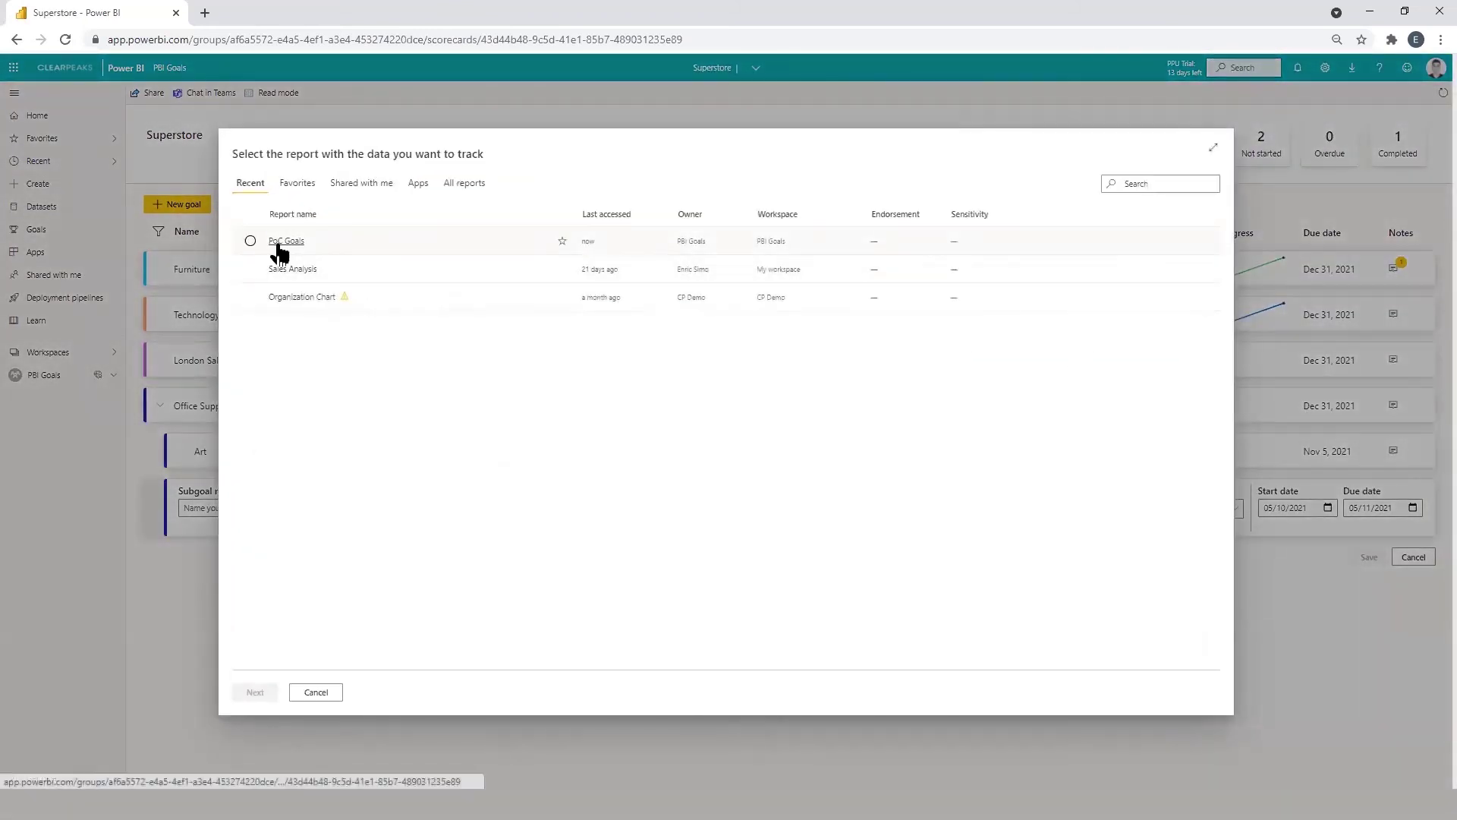
pyautogui.click(256, 692)
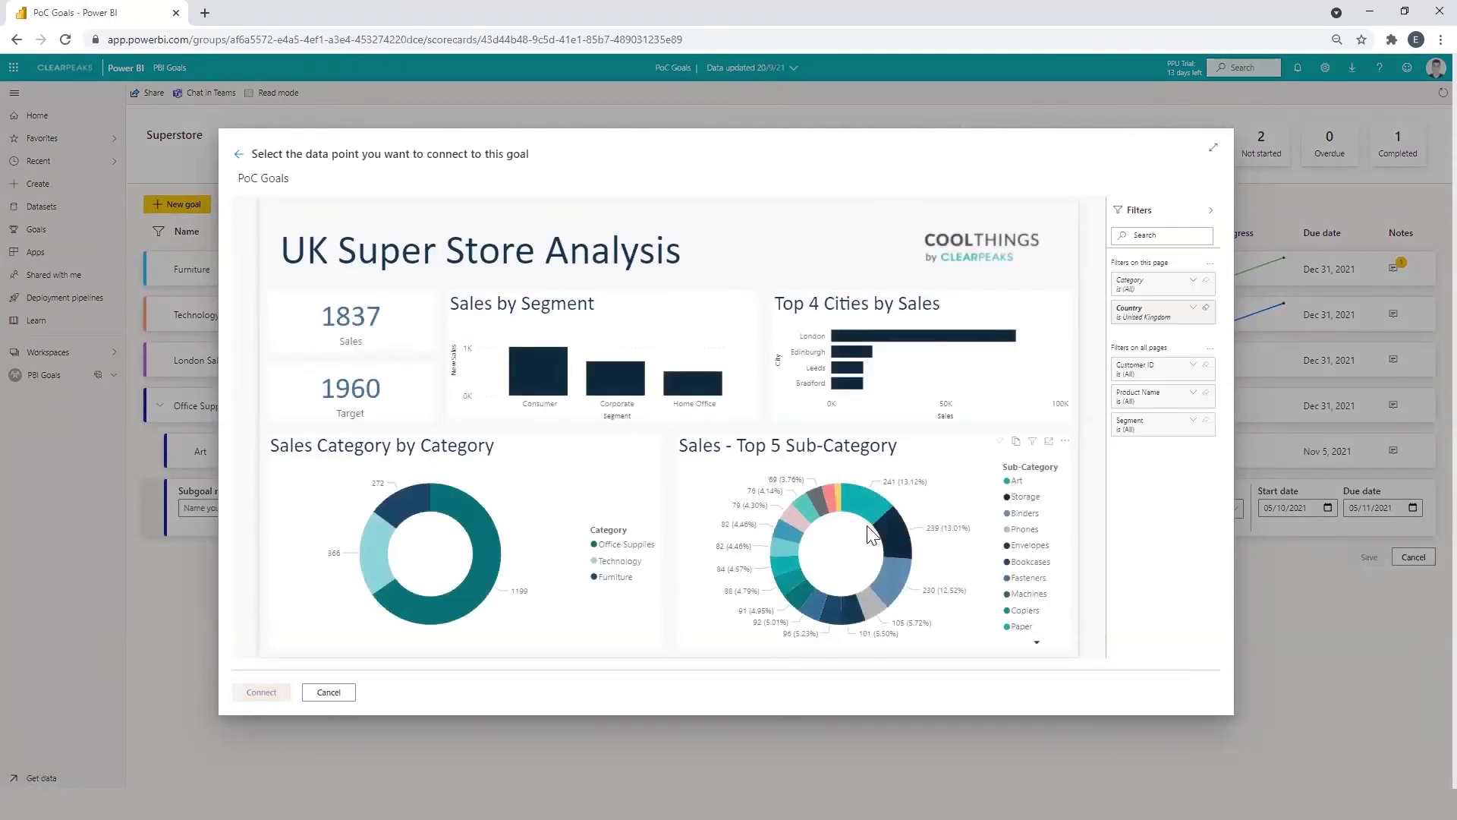
pyautogui.click(870, 533)
pyautogui.click(376, 388)
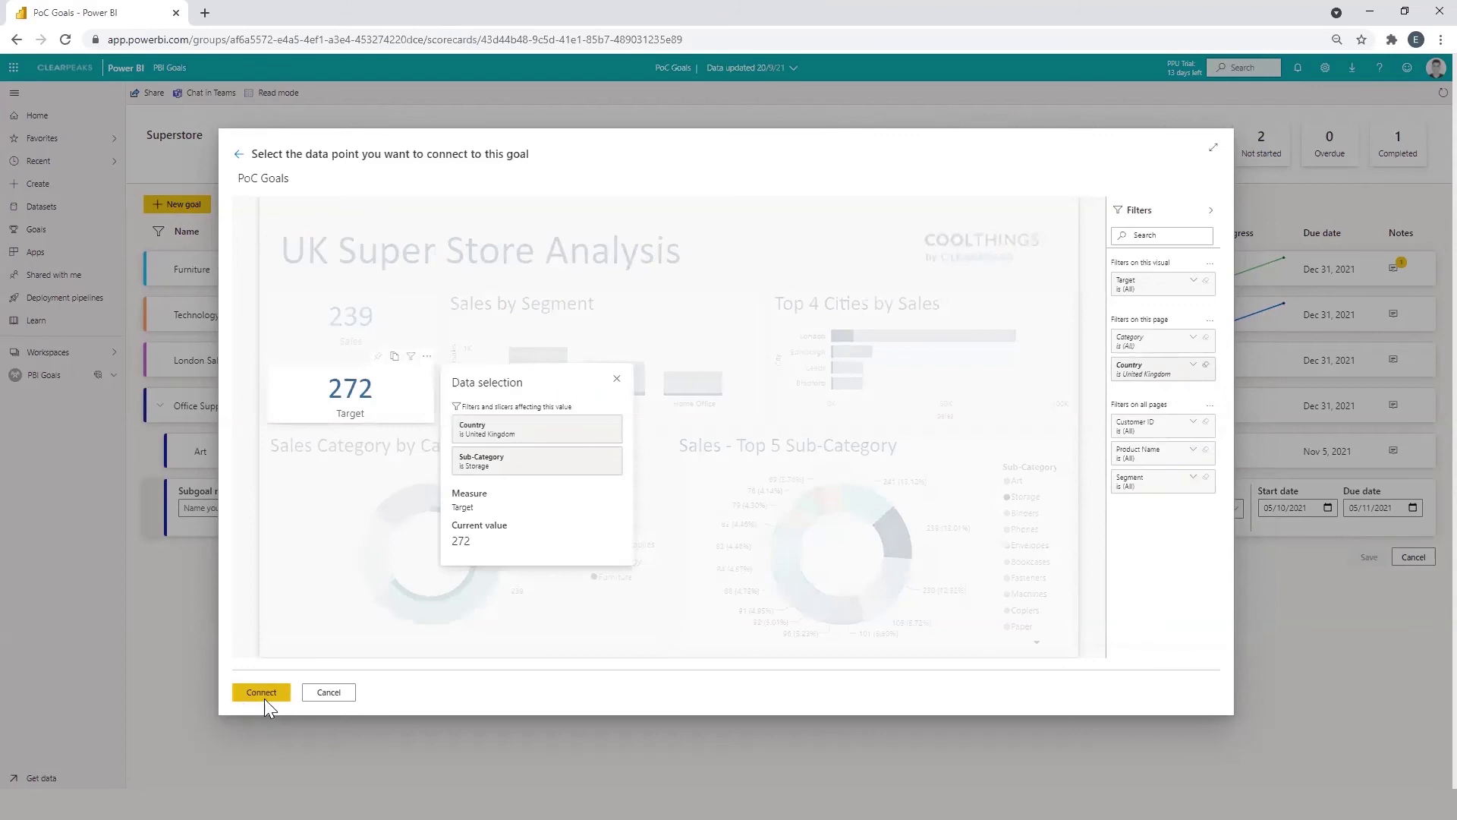
pyautogui.click(264, 696)
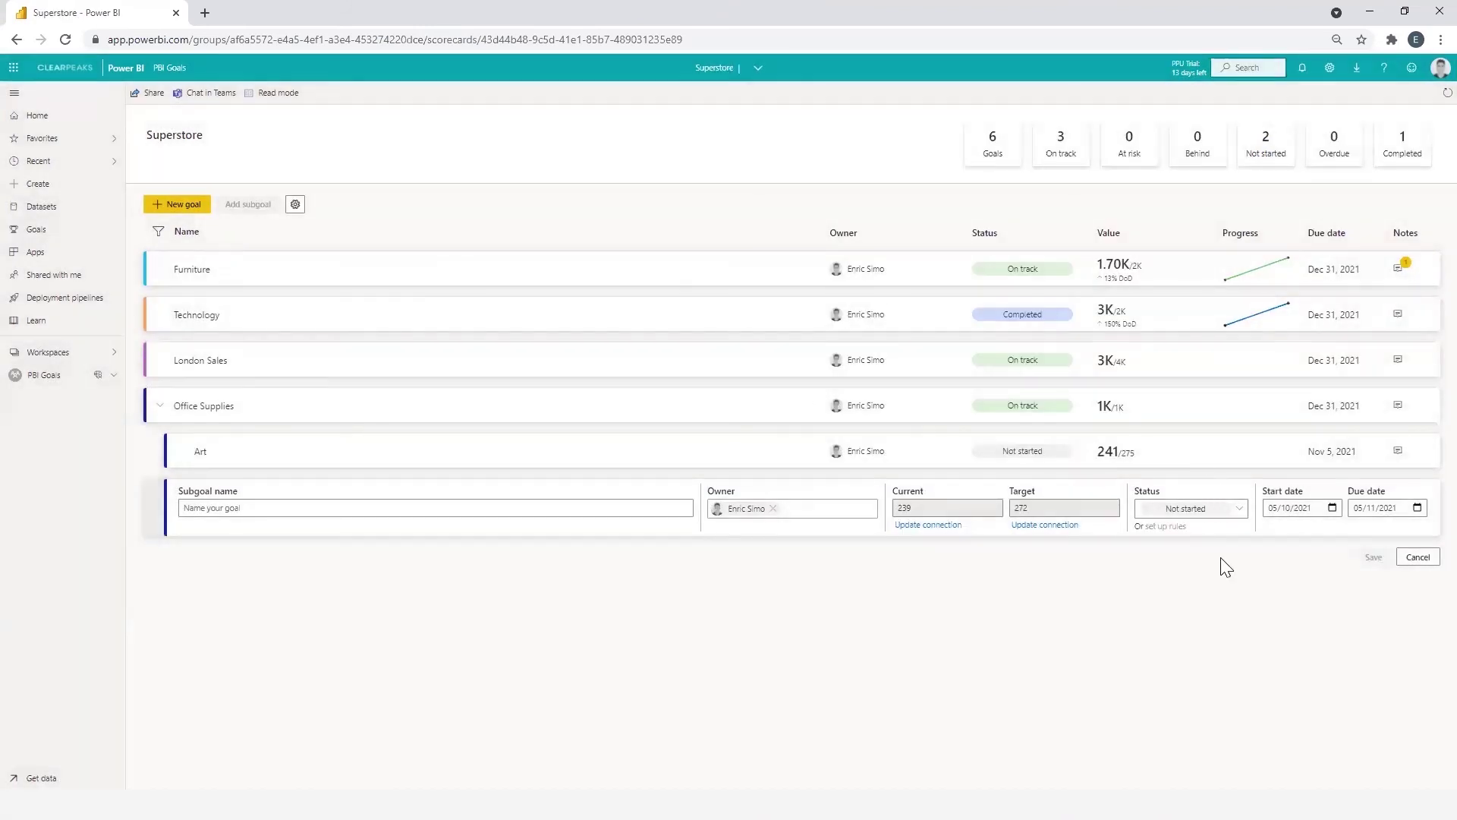
# Set the subgoal status to On track, name it Storage, and save it
pyautogui.click(1213, 513)
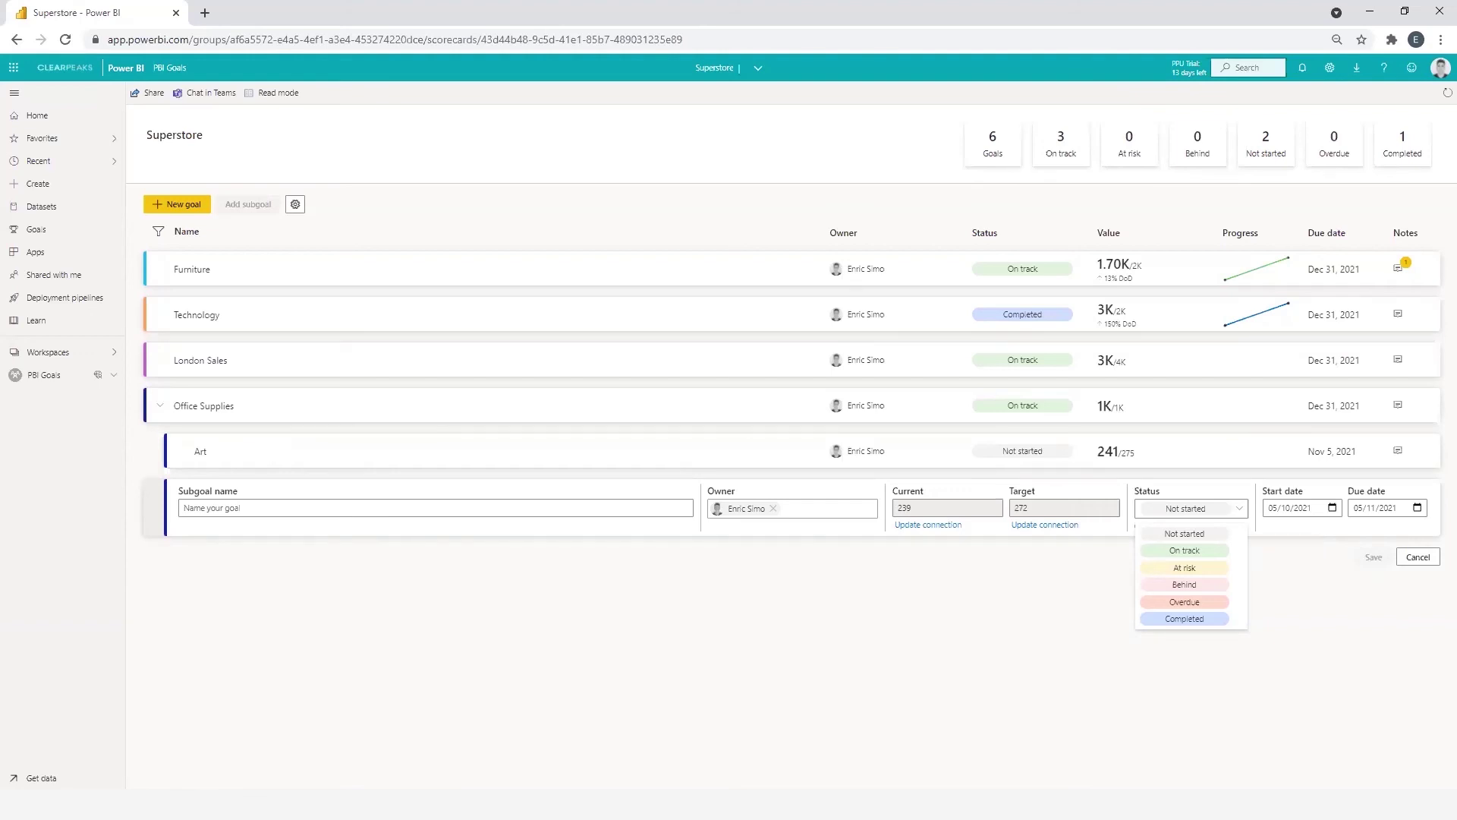
pyautogui.click(1185, 551)
pyautogui.click(518, 513)
pyautogui.write('Storga')
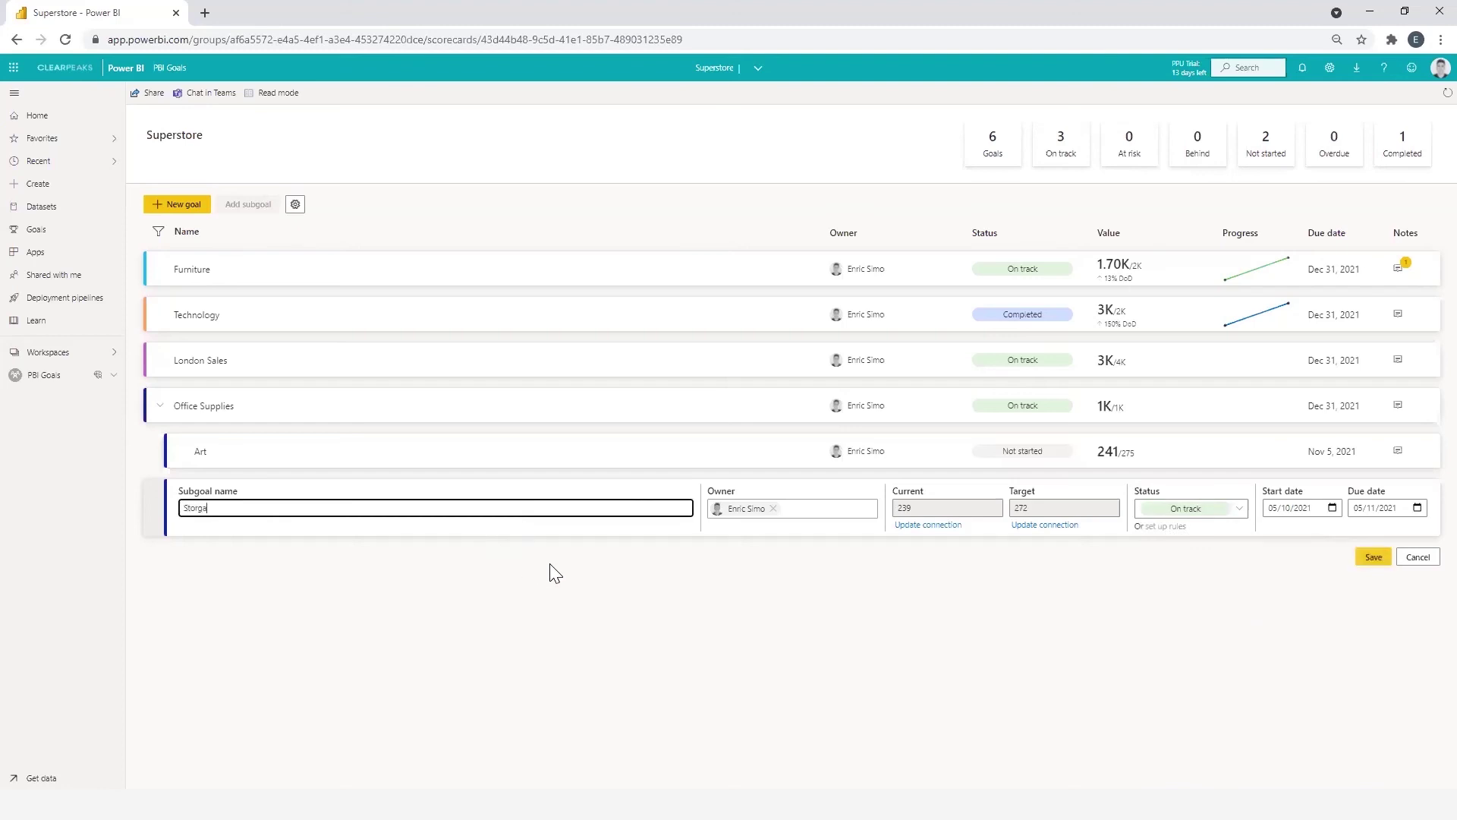
pyautogui.press('BackSpace')
pyautogui.press('BackSpace')
pyautogui.write('age')
pyautogui.click(1374, 557)
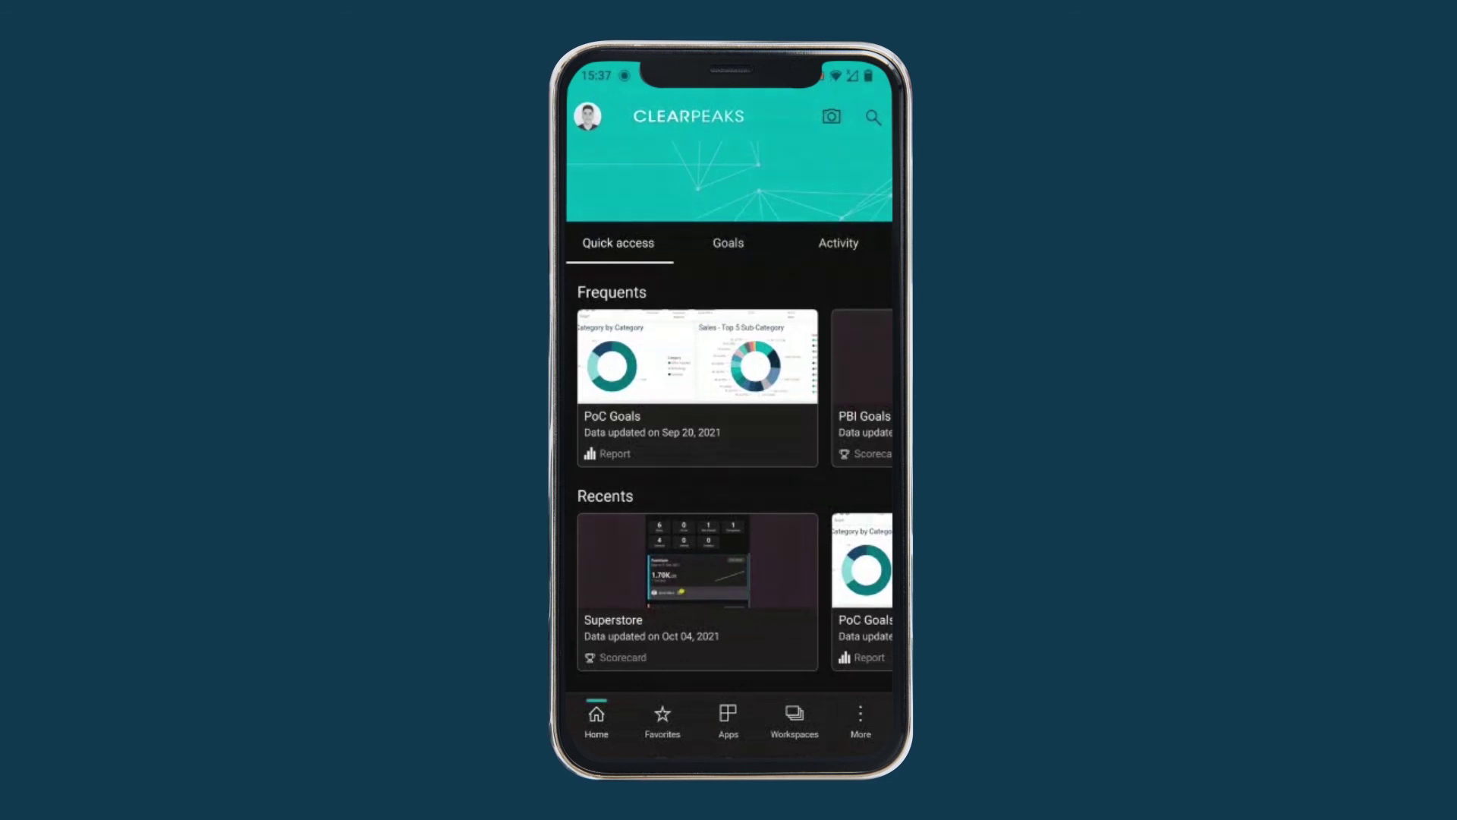
# Go to Workspaces and open the PBI Goals workspace
pyautogui.scroll(-3, 697, 479)
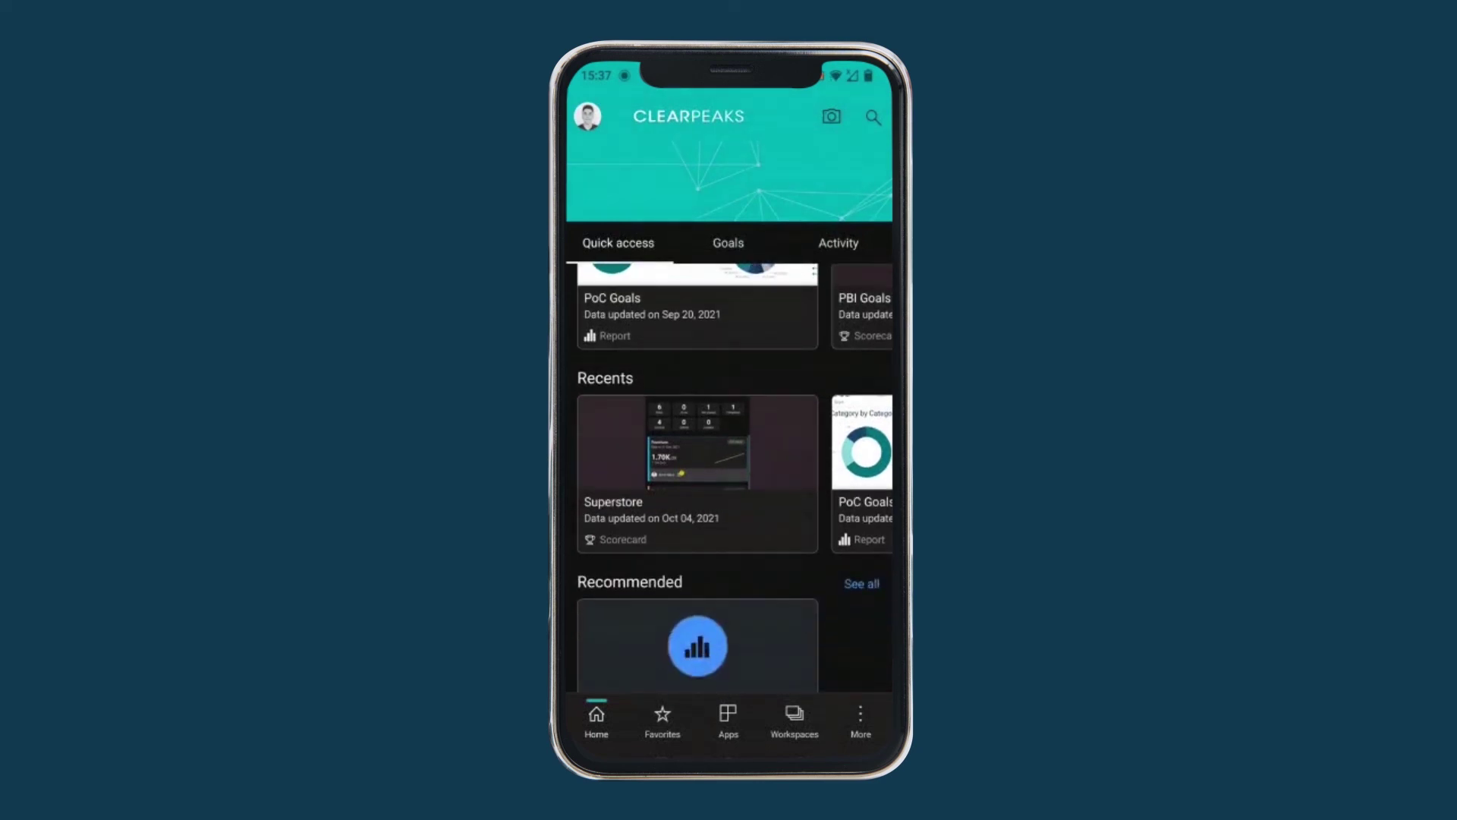
pyautogui.scroll(3, 697, 478)
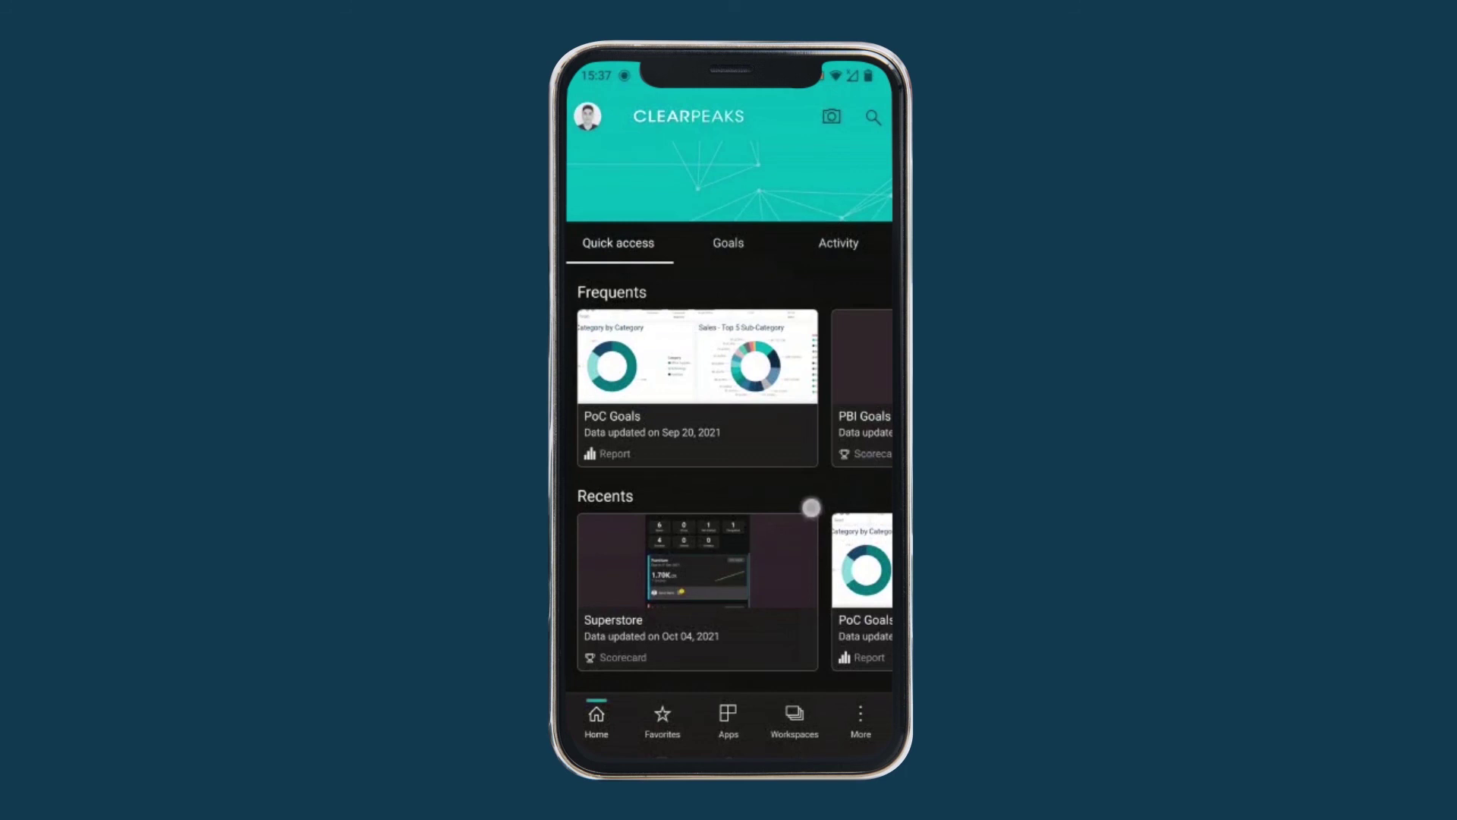
pyautogui.scroll(-2, 857, 470)
pyautogui.click(794, 721)
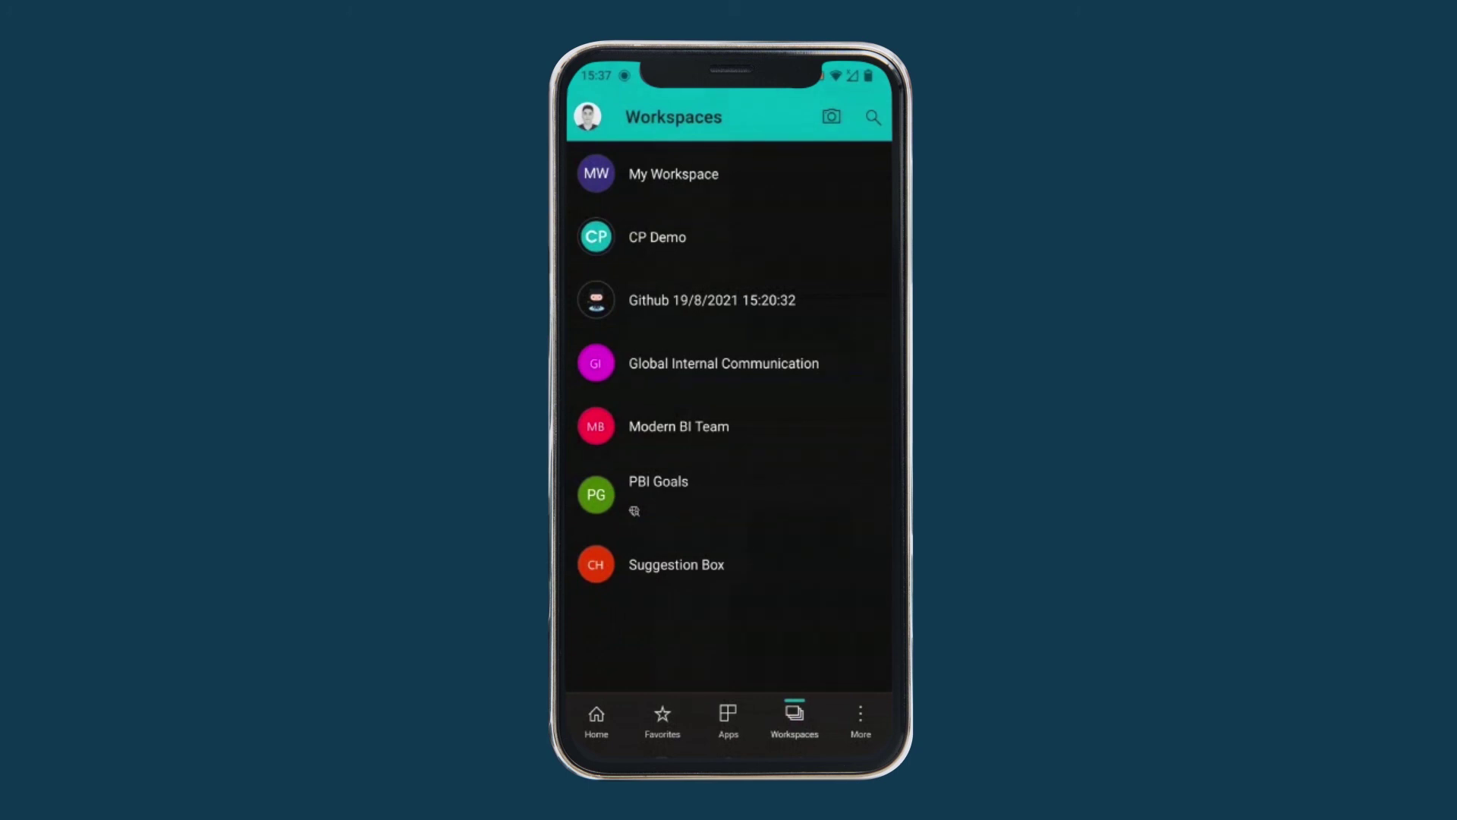
pyautogui.click(659, 490)
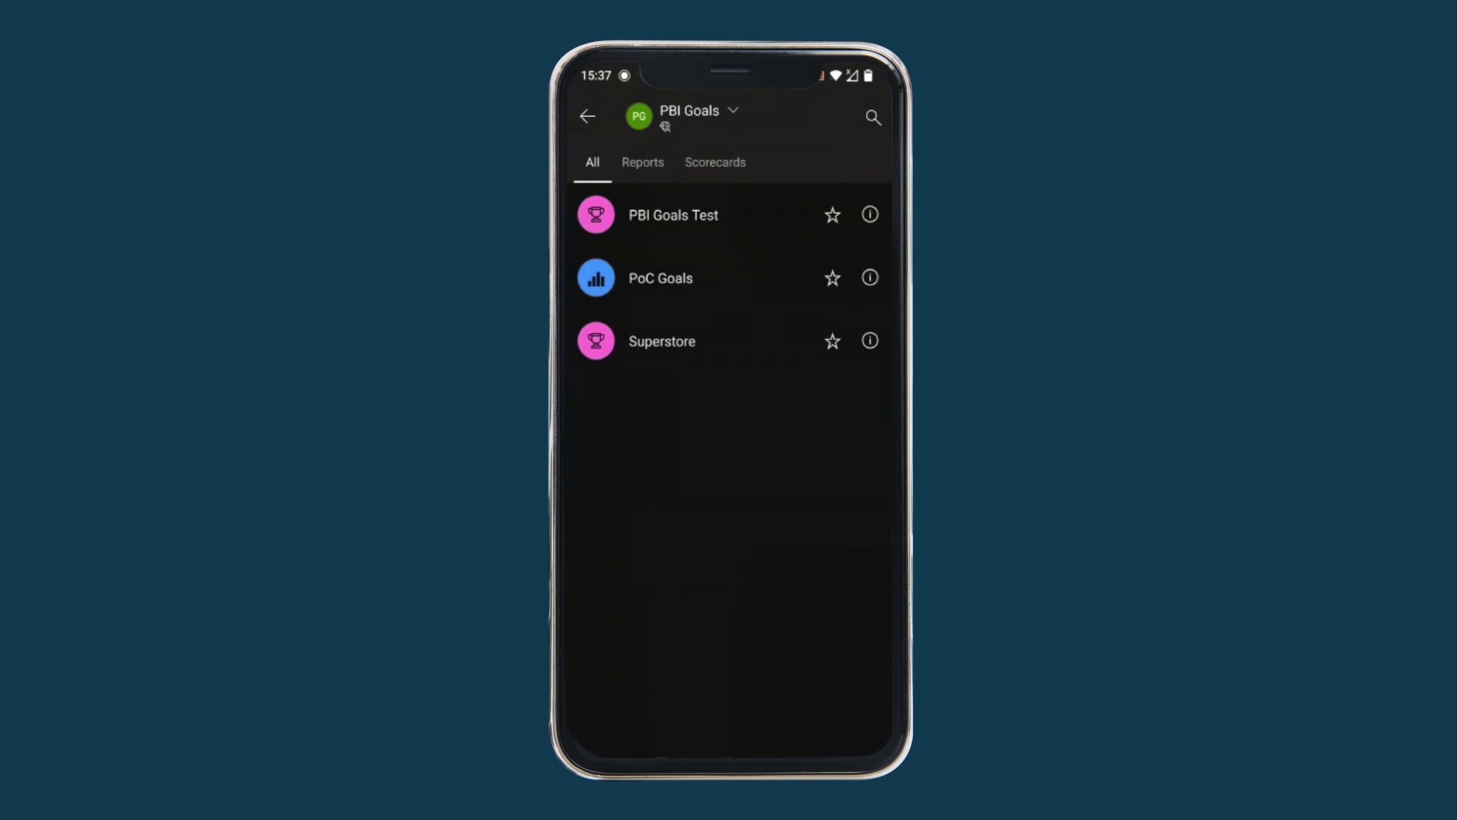
# Open the Superstore scorecard and review the Furniture goal's comments
pyautogui.click(662, 340)
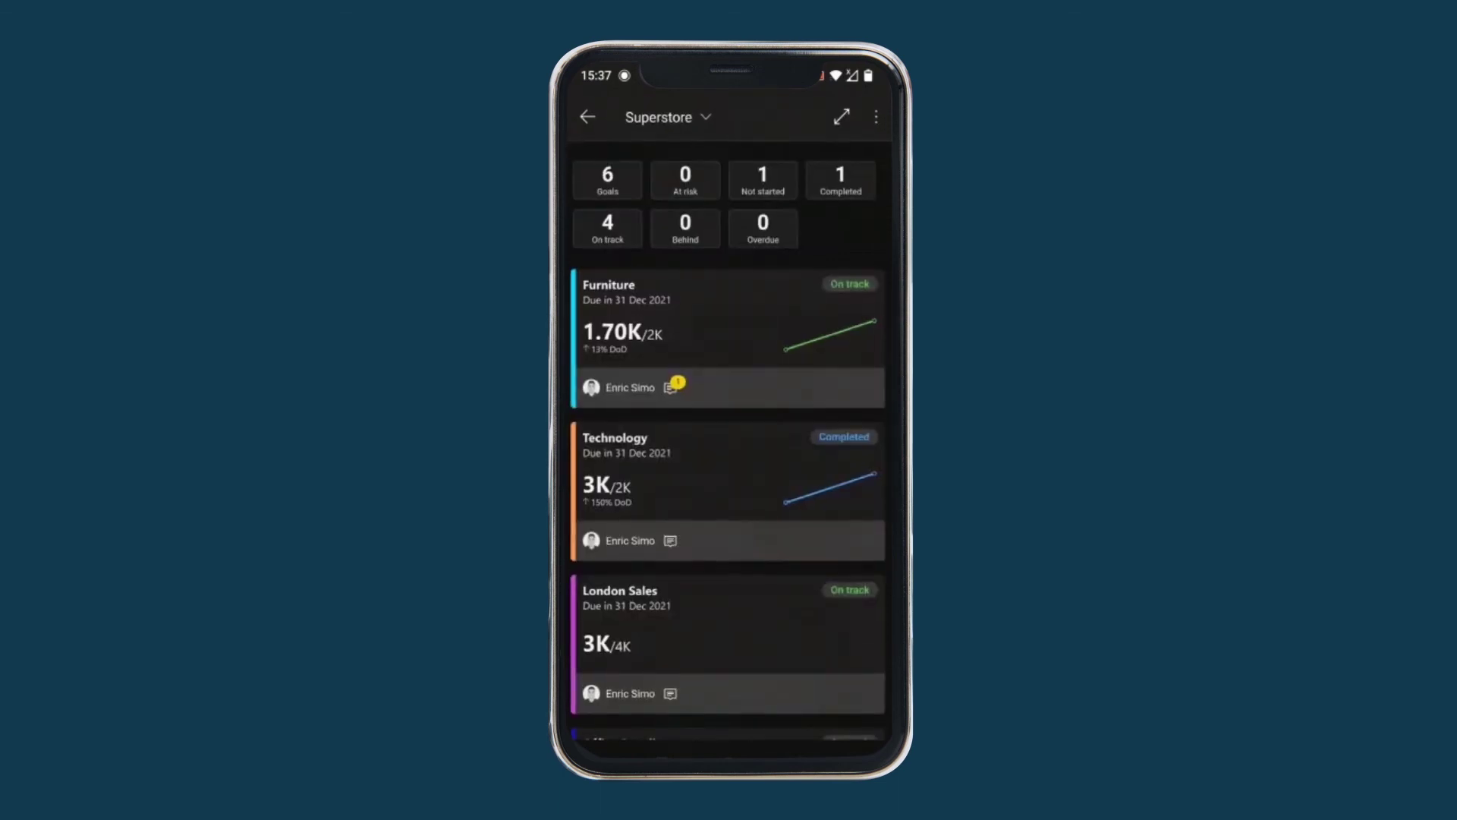
pyautogui.moveTo(764, 680); pyautogui.dragTo(775, 645)
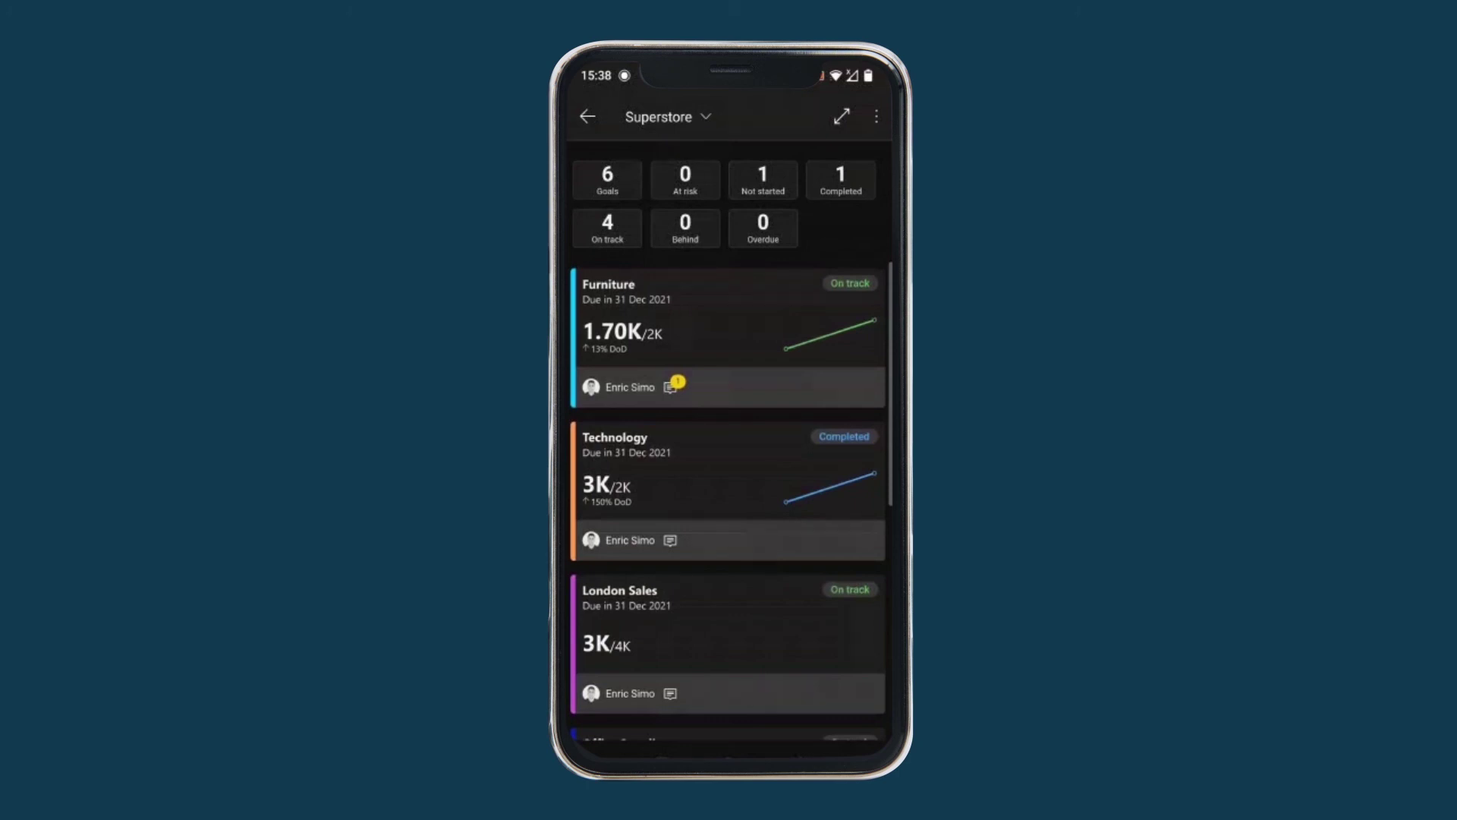
pyautogui.moveTo(747, 645)
pyautogui.mouseDown()
pyautogui.moveTo(774, 559)
pyautogui.moveTo(752, 644)
pyautogui.mouseUp()
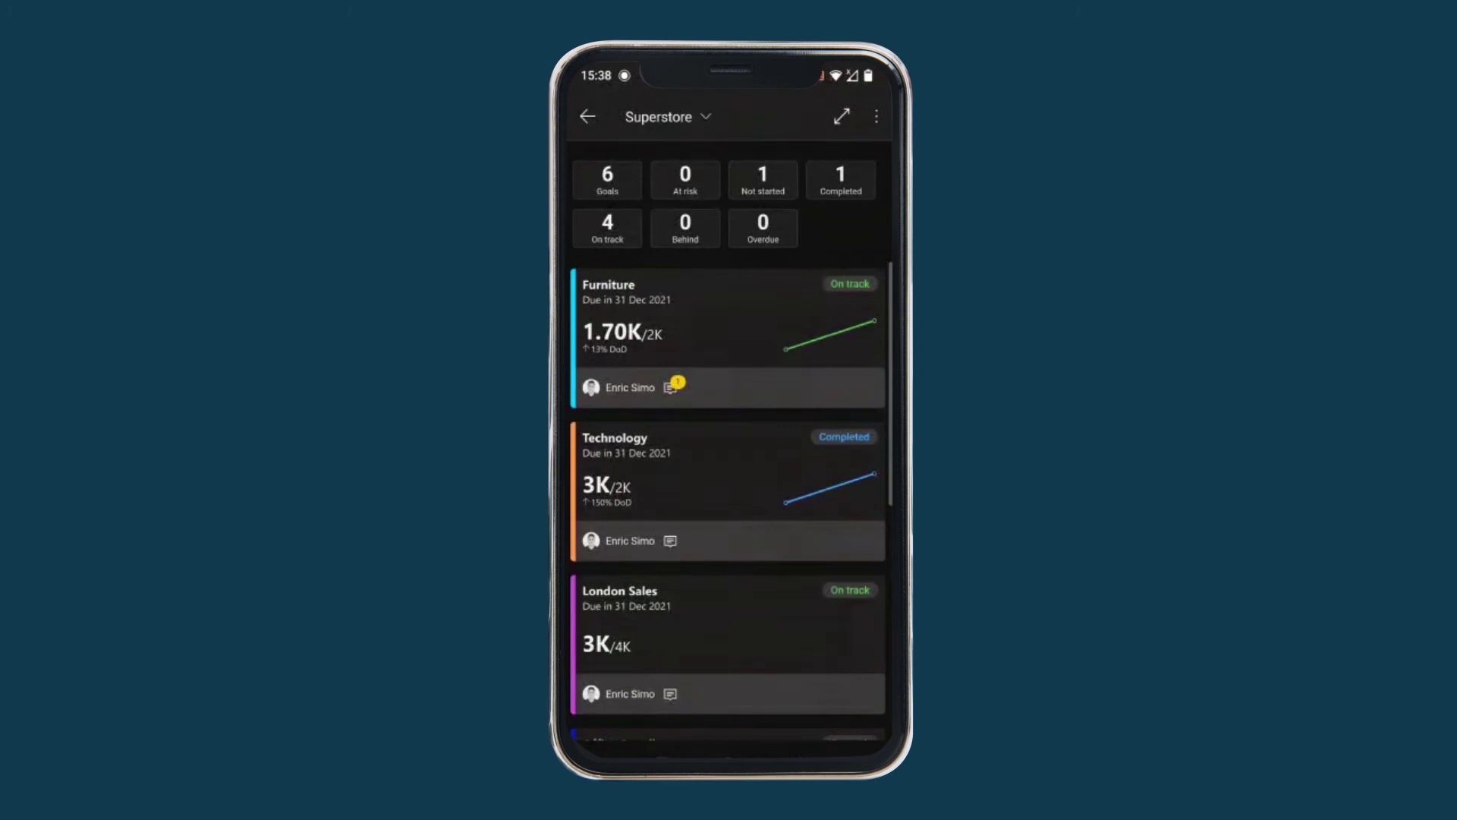
pyautogui.click(671, 387)
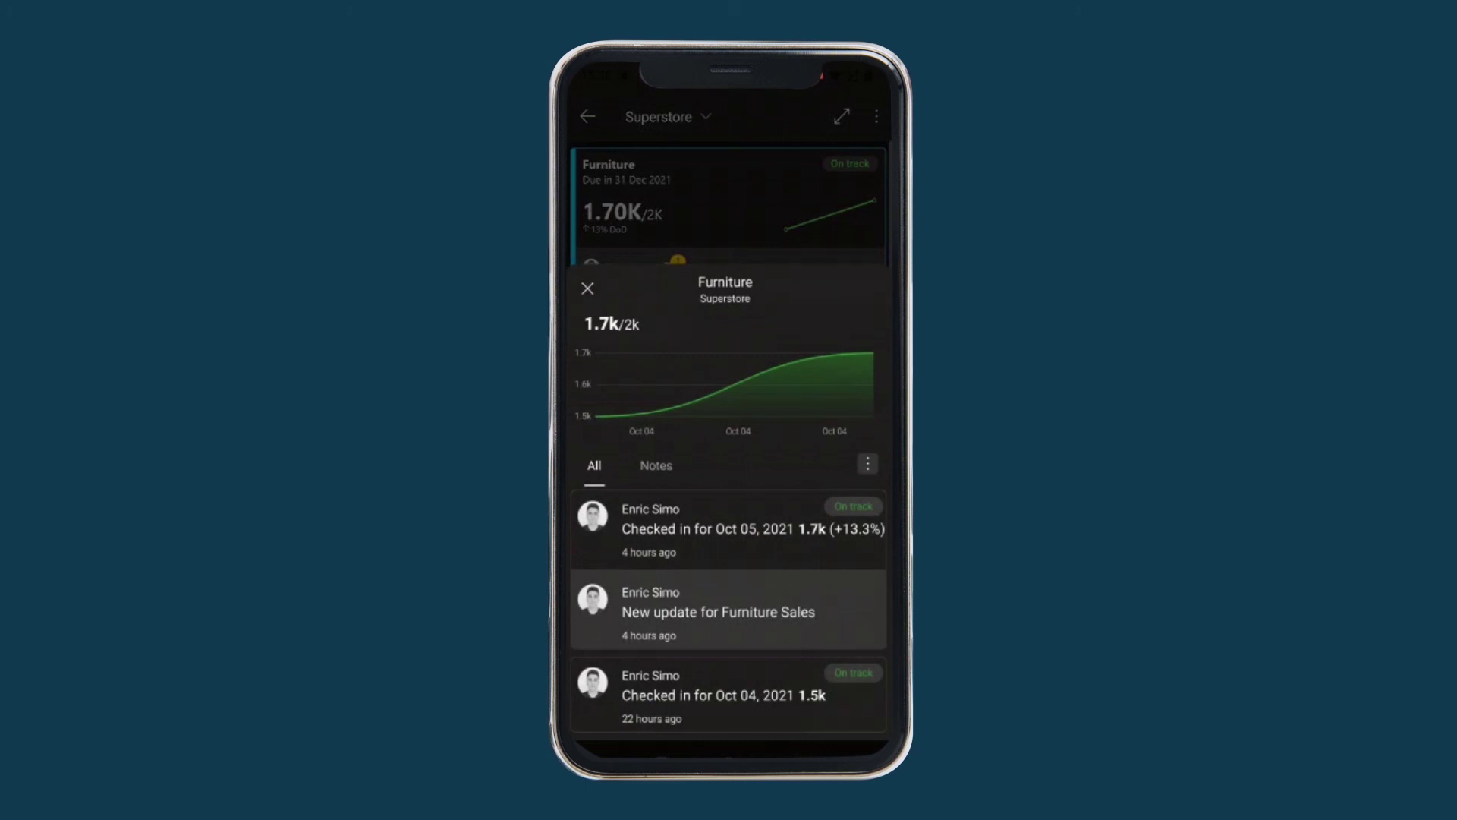
pyautogui.click(588, 288)
# Open the Technology goal's details showing 3k of 2k and its check-ins
pyautogui.moveTo(752, 664); pyautogui.dragTo(802, 519)
pyautogui.moveTo(781, 721); pyautogui.dragTo(781, 599)
pyautogui.moveTo(774, 493); pyautogui.dragTo(774, 612)
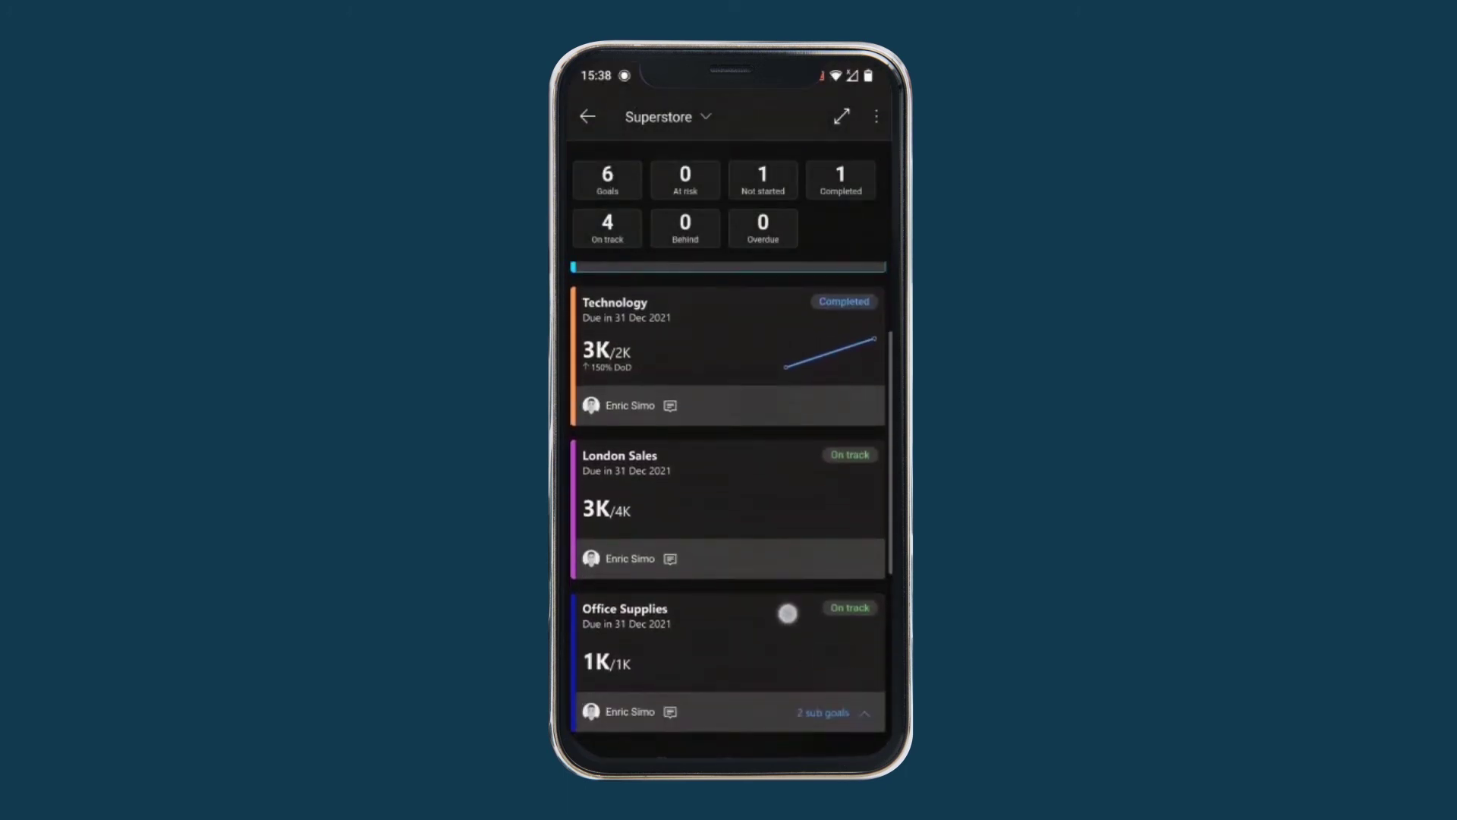
pyautogui.moveTo(789, 502); pyautogui.dragTo(773, 650)
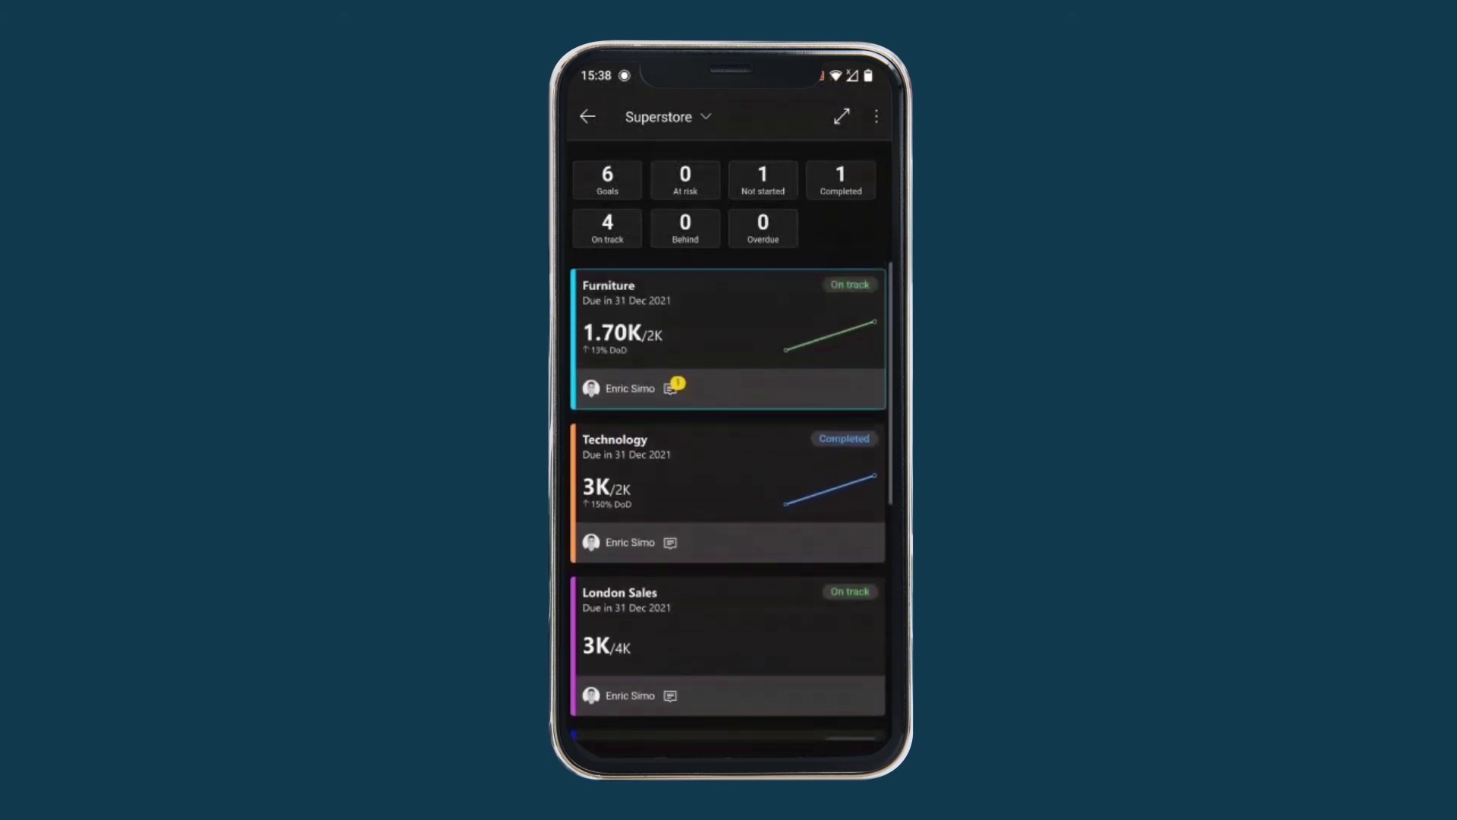
pyautogui.click(706, 478)
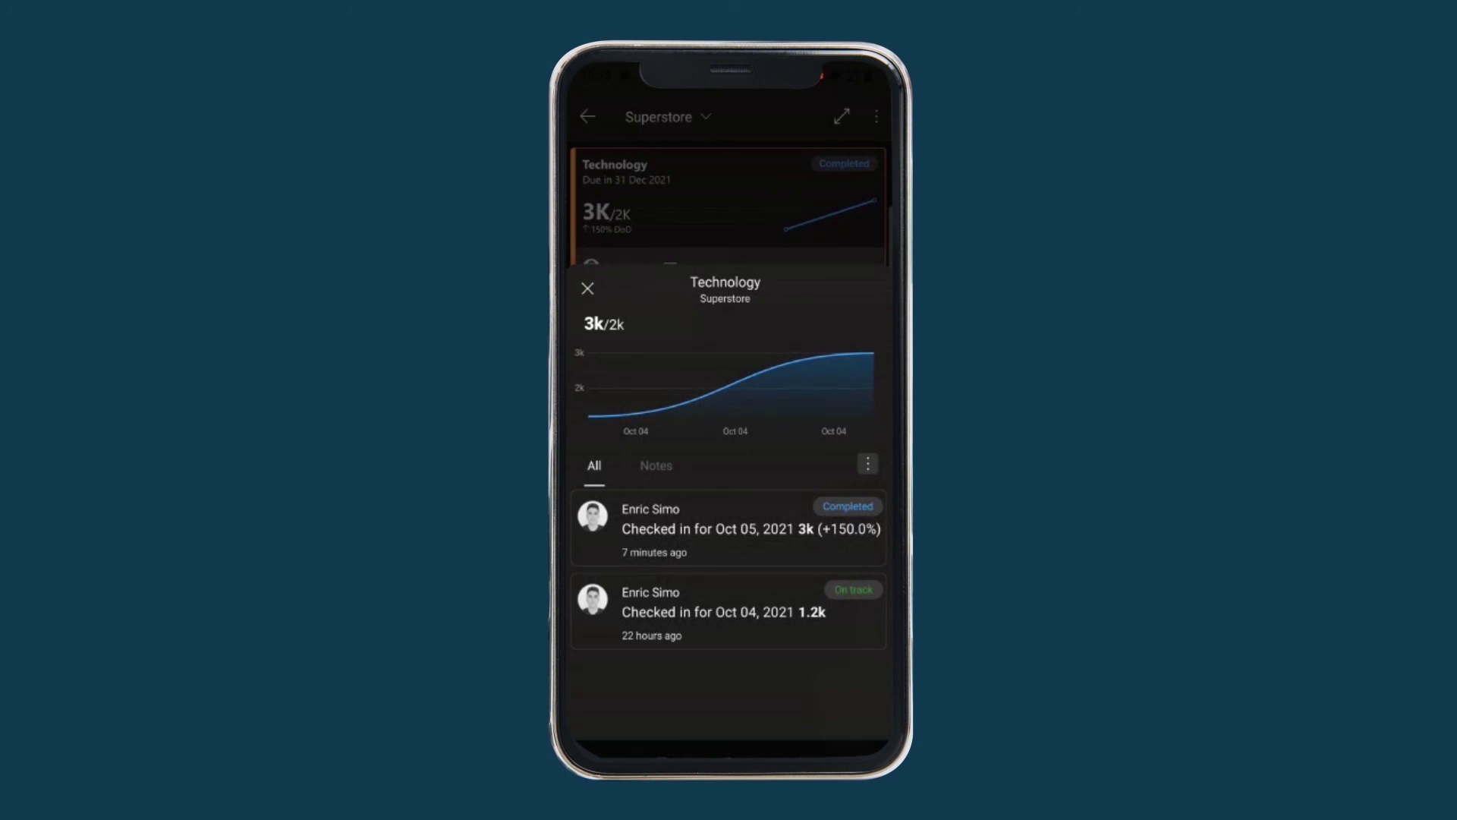
# Edit Technology's latest check-in value from 3000 to 1500 and submit it
pyautogui.click(728, 528)
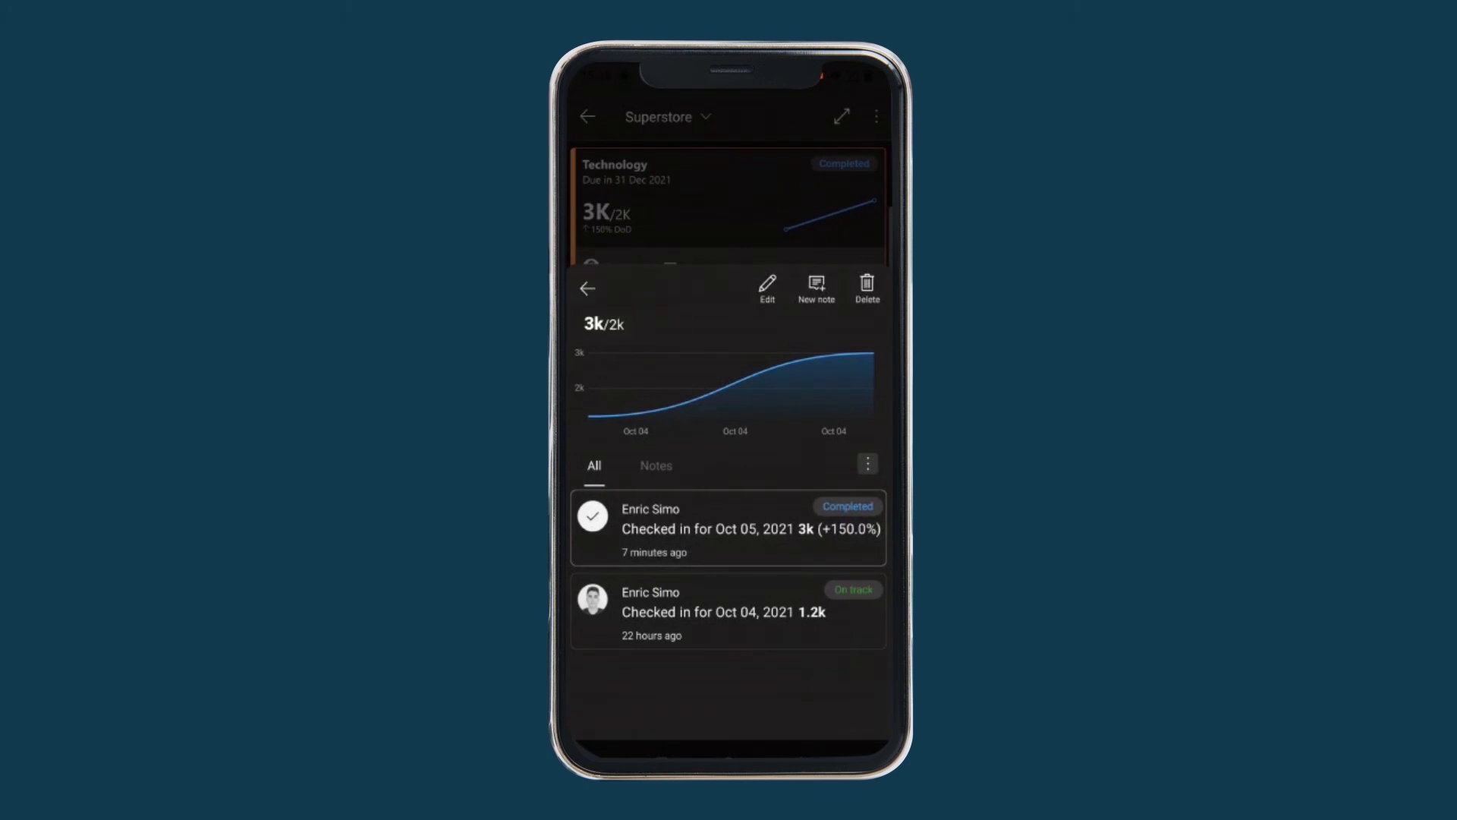
pyautogui.click(767, 287)
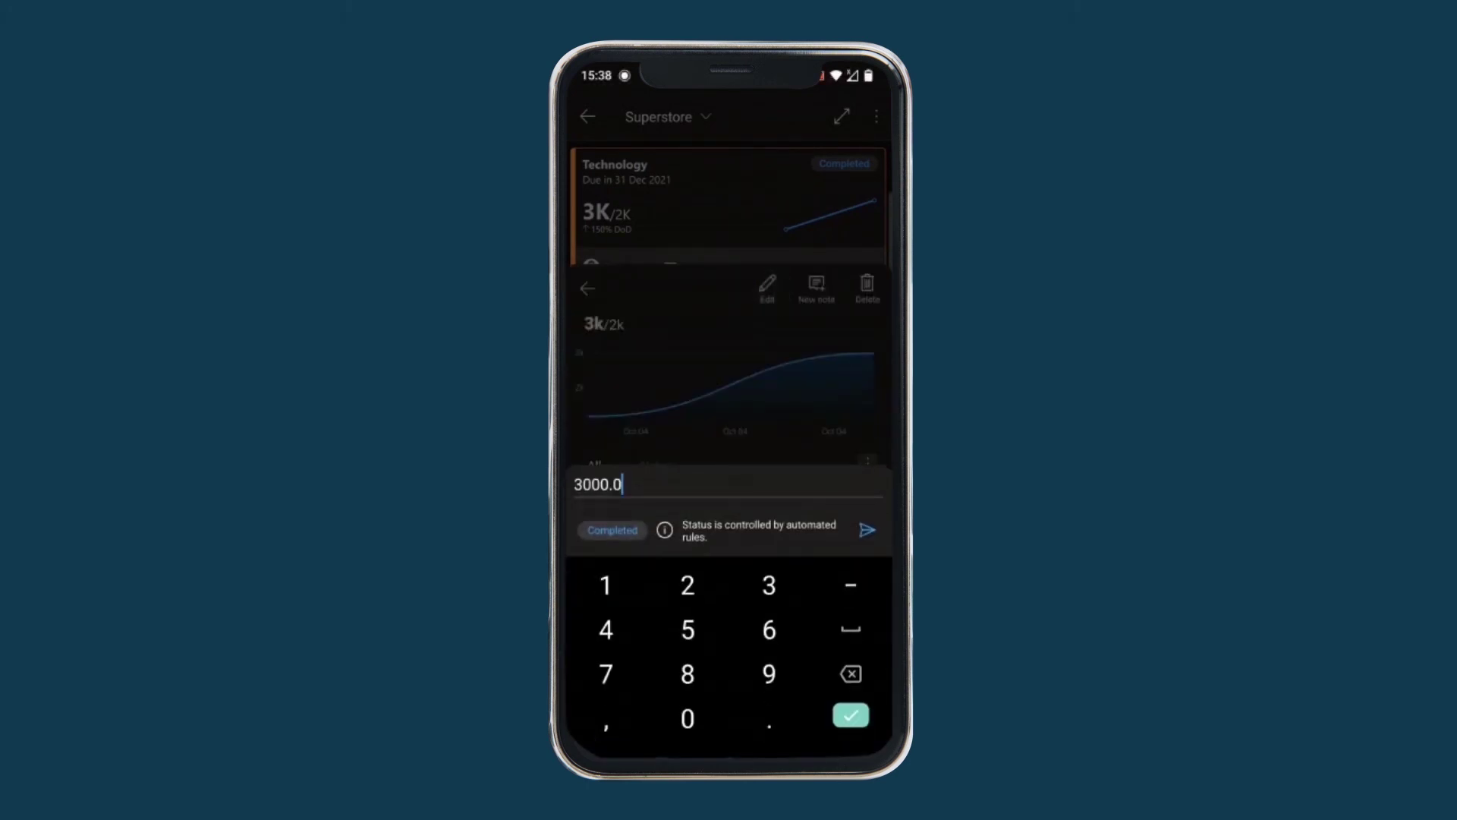
pyautogui.click(874, 673)
pyautogui.press('BackSpace')
pyautogui.press('BackSpace')
pyautogui.press('BackSpace')
pyautogui.press('BackSpace')
pyautogui.press('BackSpace')
pyautogui.write('1500')
pyautogui.click(866, 530)
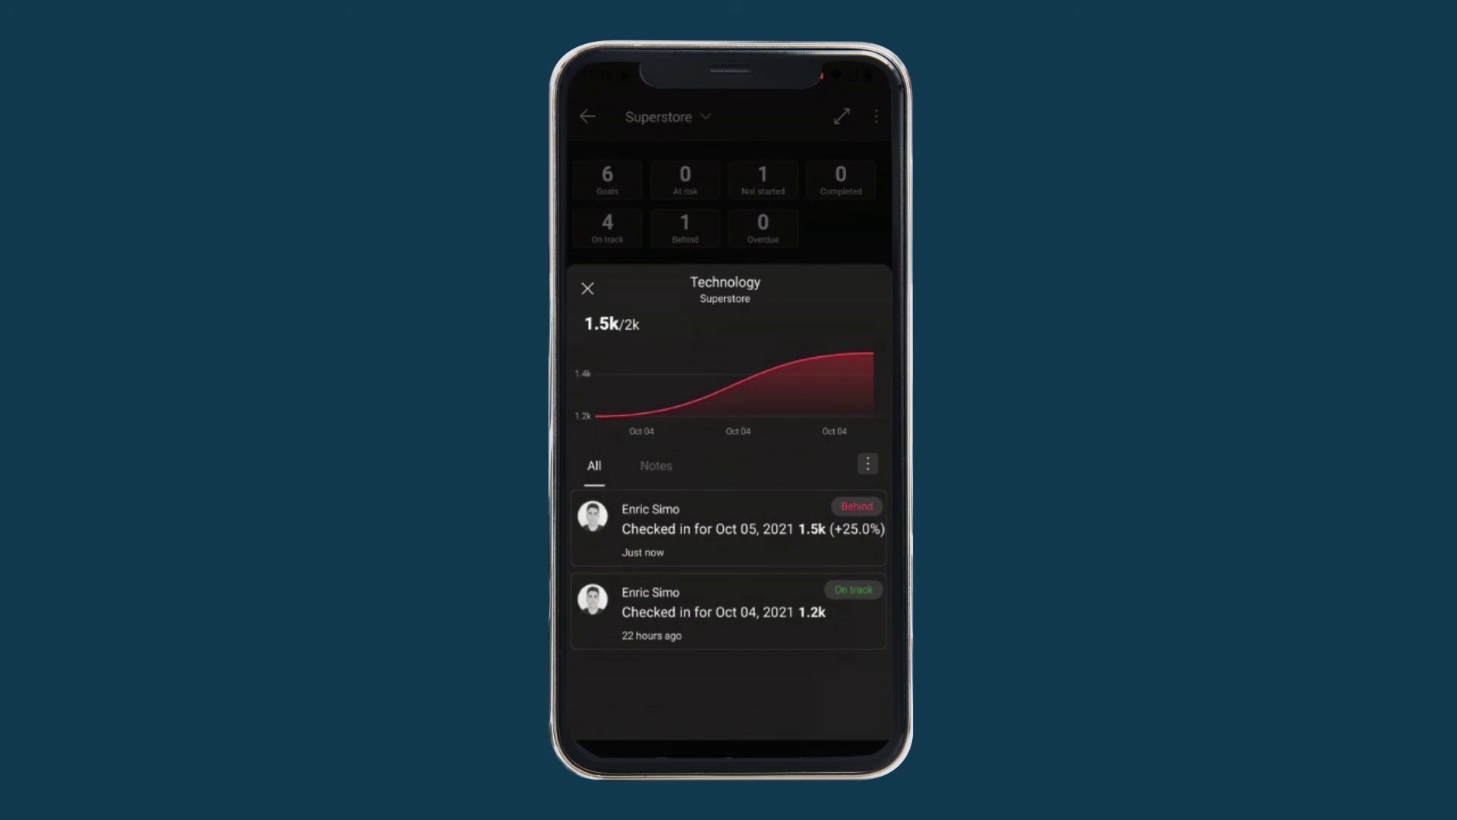
# Close the Technology details and filter the scorecard to Not started goals
pyautogui.click(588, 287)
pyautogui.moveTo(774, 627); pyautogui.dragTo(840, 487)
pyautogui.moveTo(790, 693); pyautogui.dragTo(790, 612)
pyautogui.scroll(6, 759, 605)
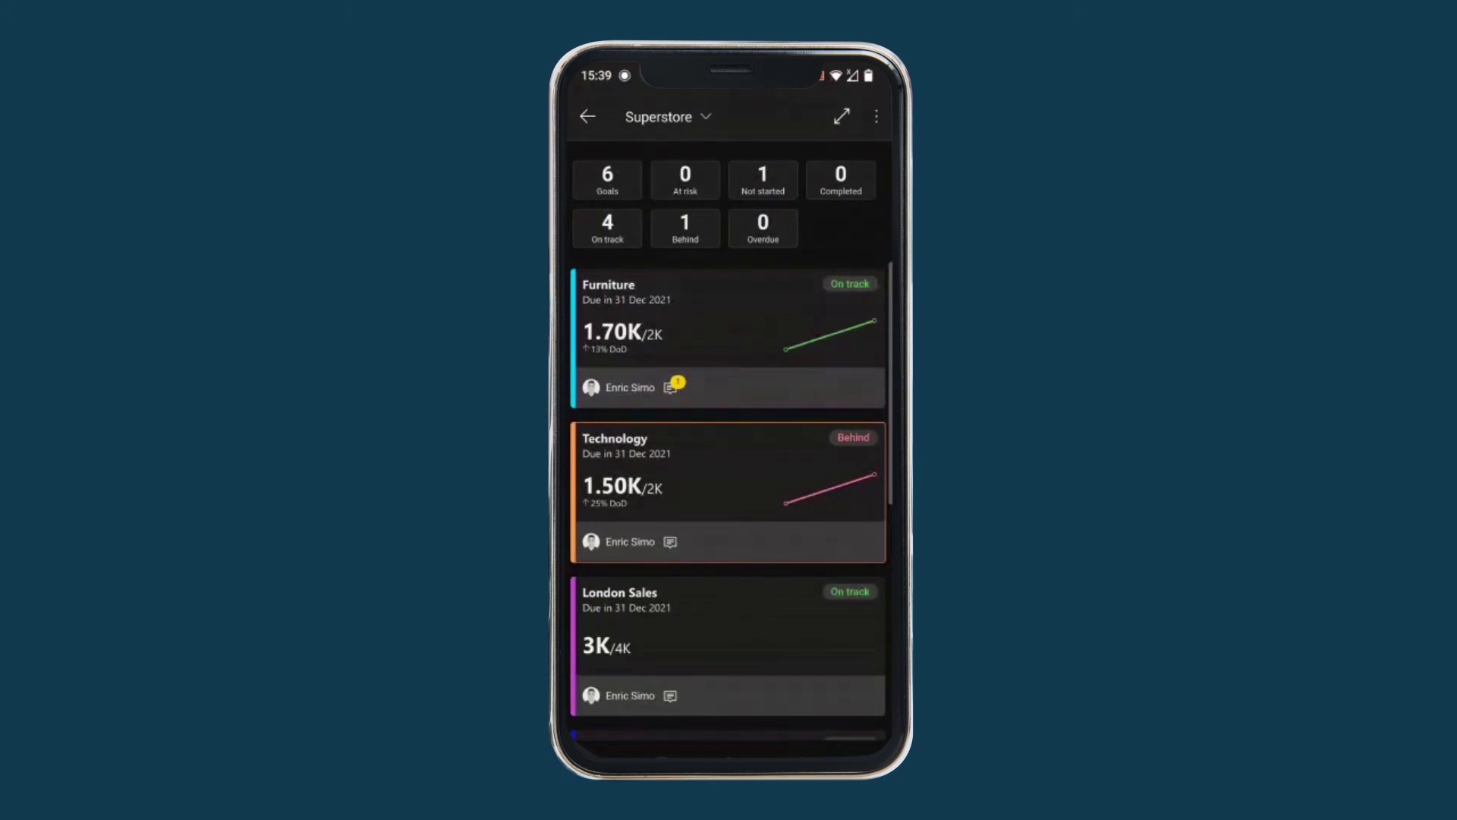
pyautogui.click(774, 185)
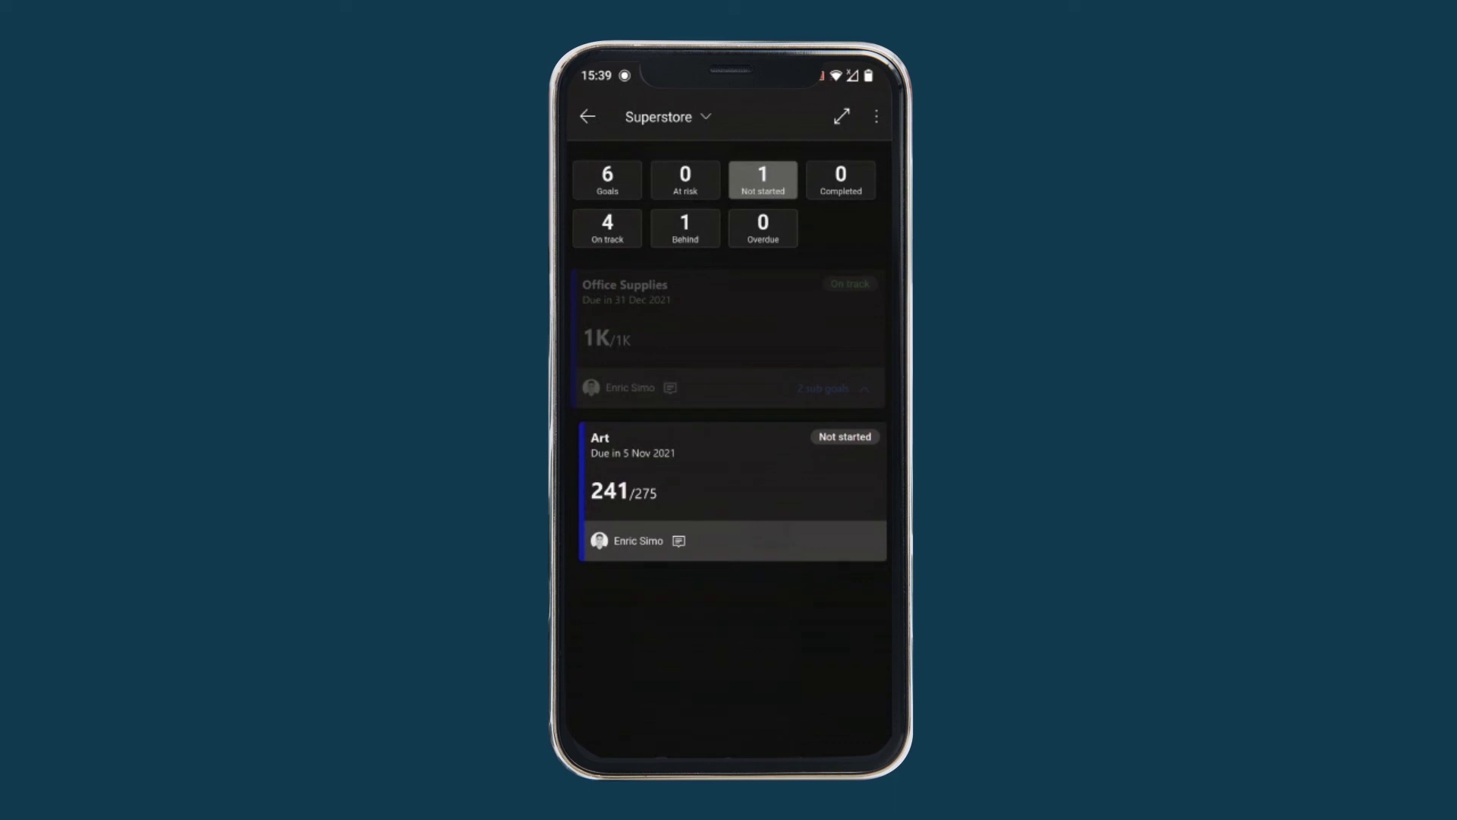
# Filter the goals to On track, then Behind, and clear the filter to show all six goals
pyautogui.click(608, 228)
pyautogui.scroll(-3, 729, 494)
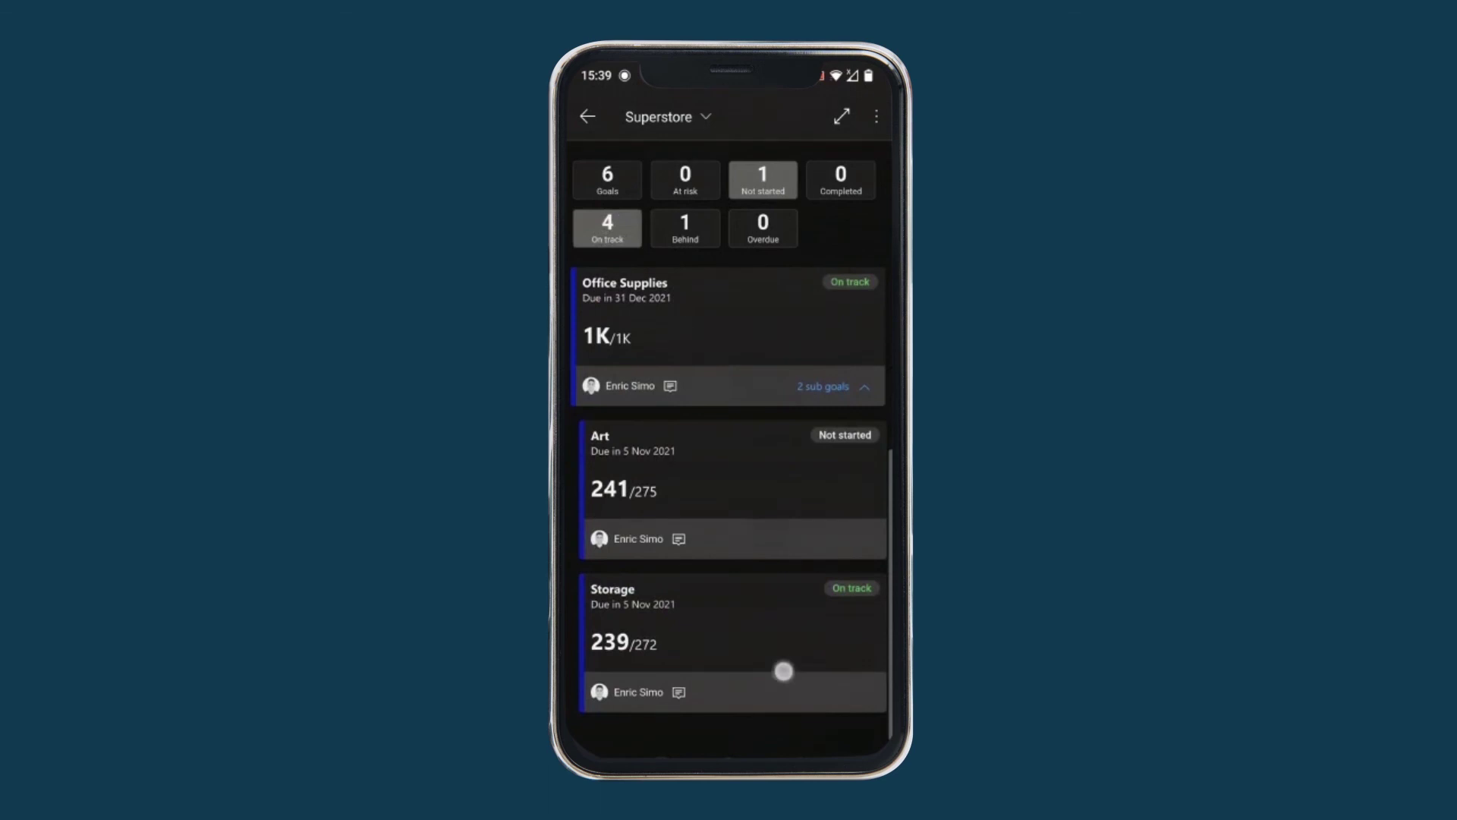
pyautogui.click(607, 228)
pyautogui.click(685, 228)
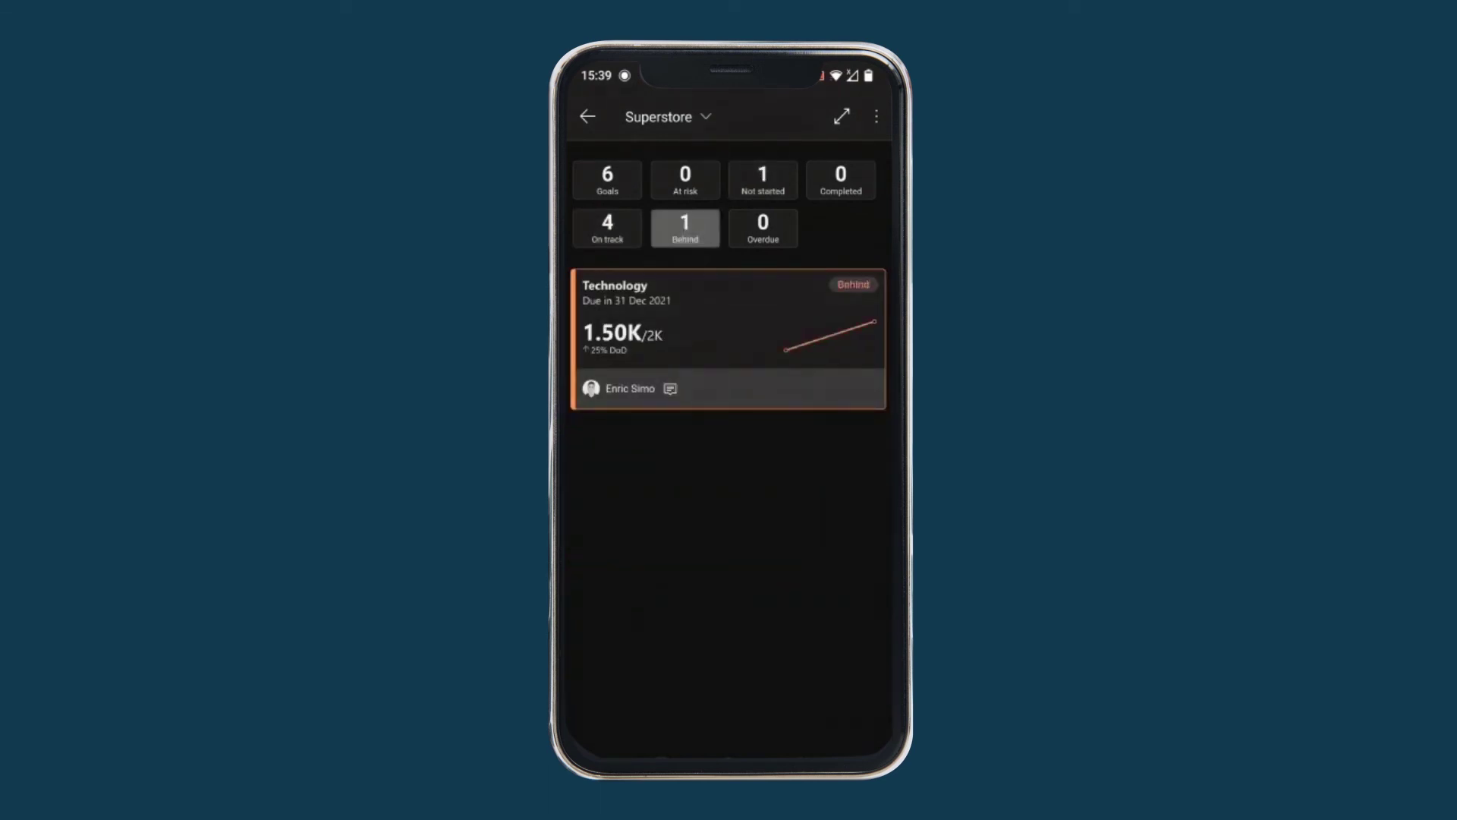
pyautogui.click(685, 228)
pyautogui.scroll(-1, 771, 666)
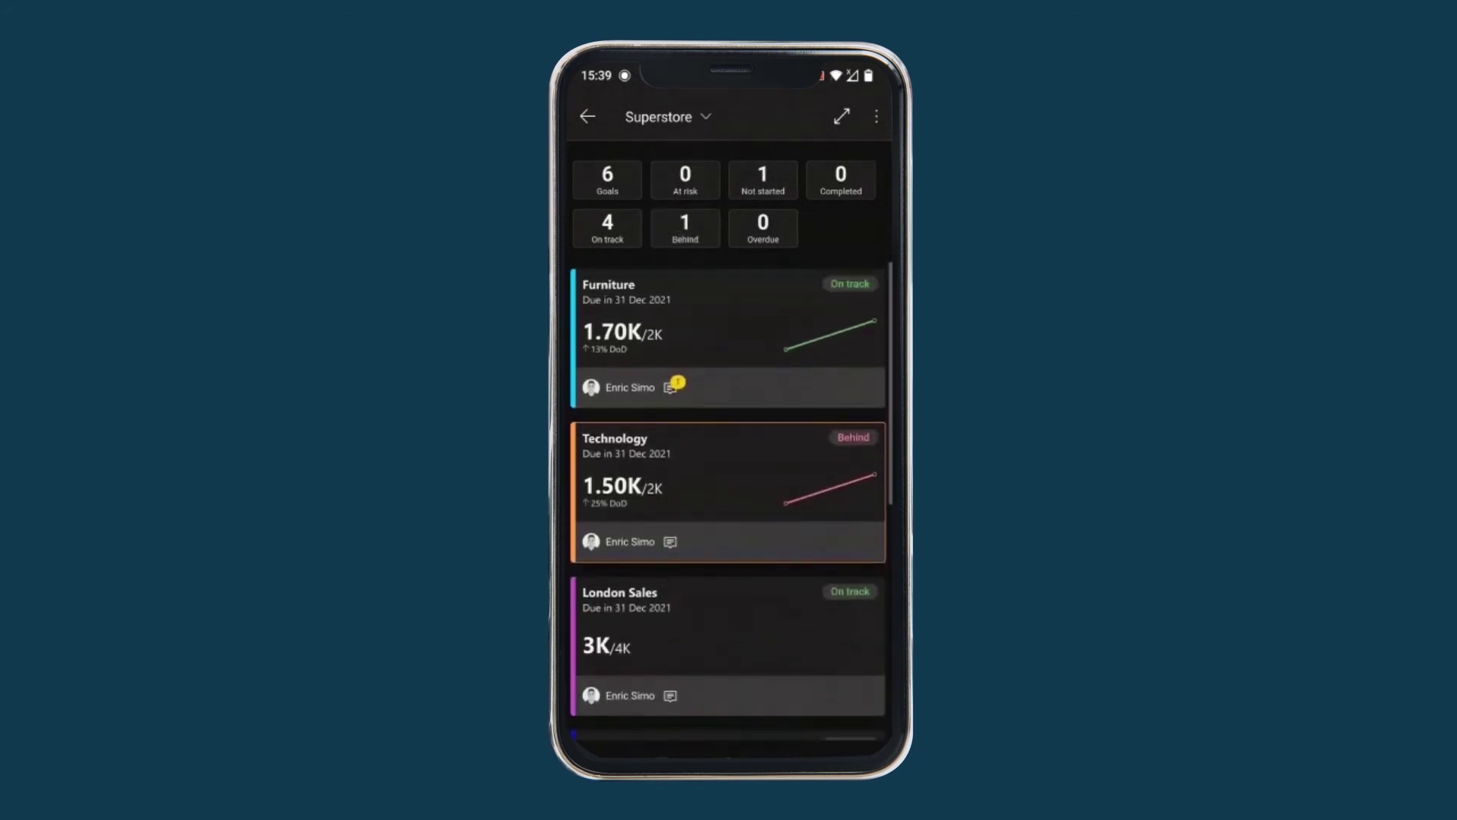
pyautogui.scroll(-1, 607, 490)
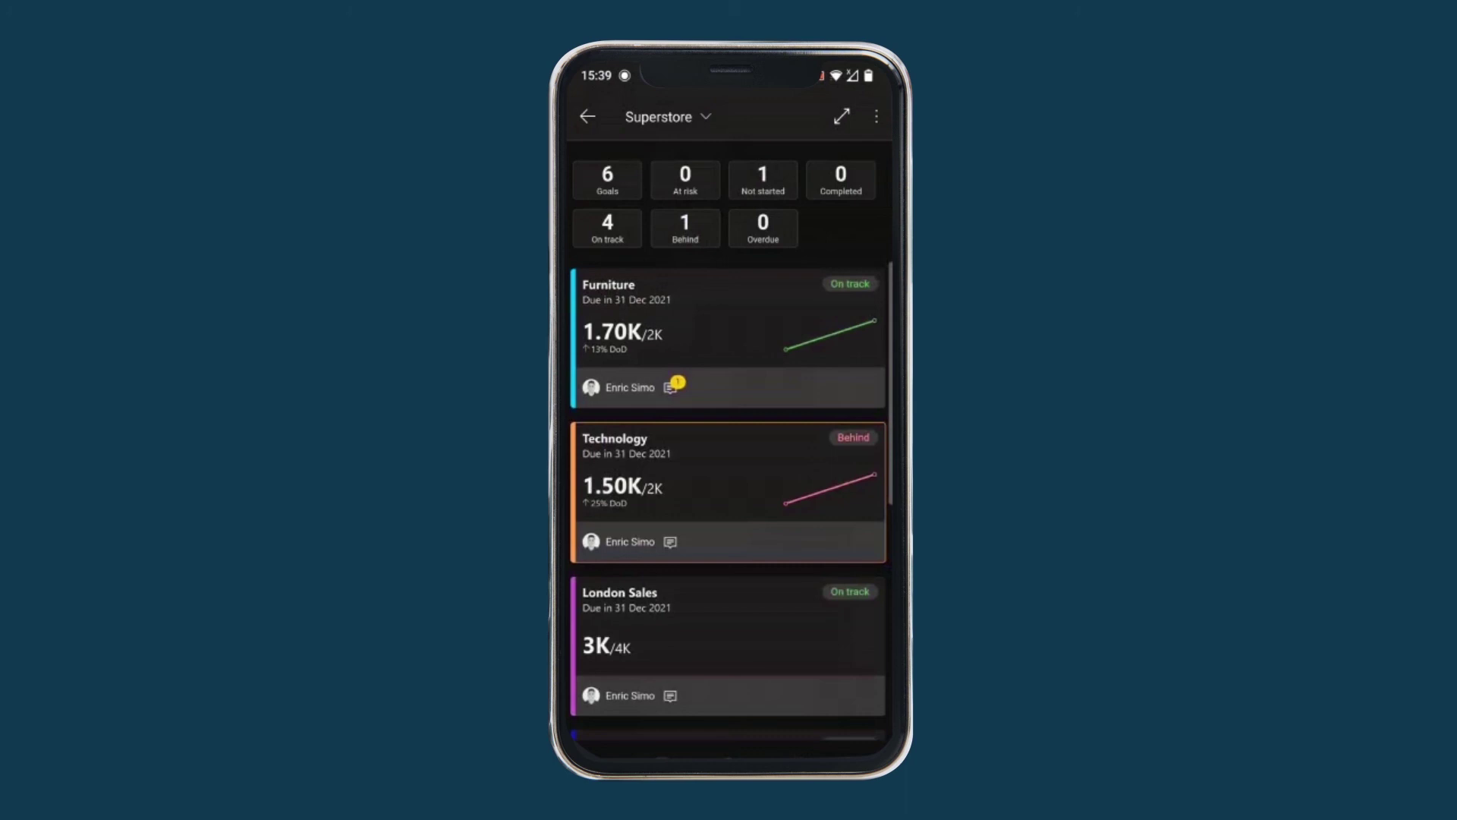